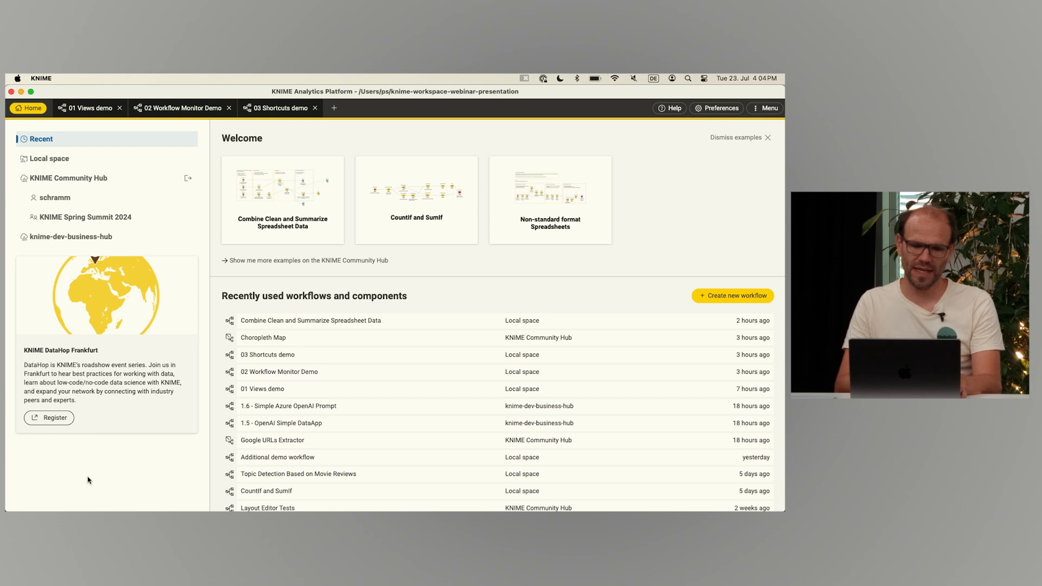
- Open the recent workflow "Combine Clean and Summarize Spreadsheet Data", close it again and return to the home page
mouse_move(178, 238)
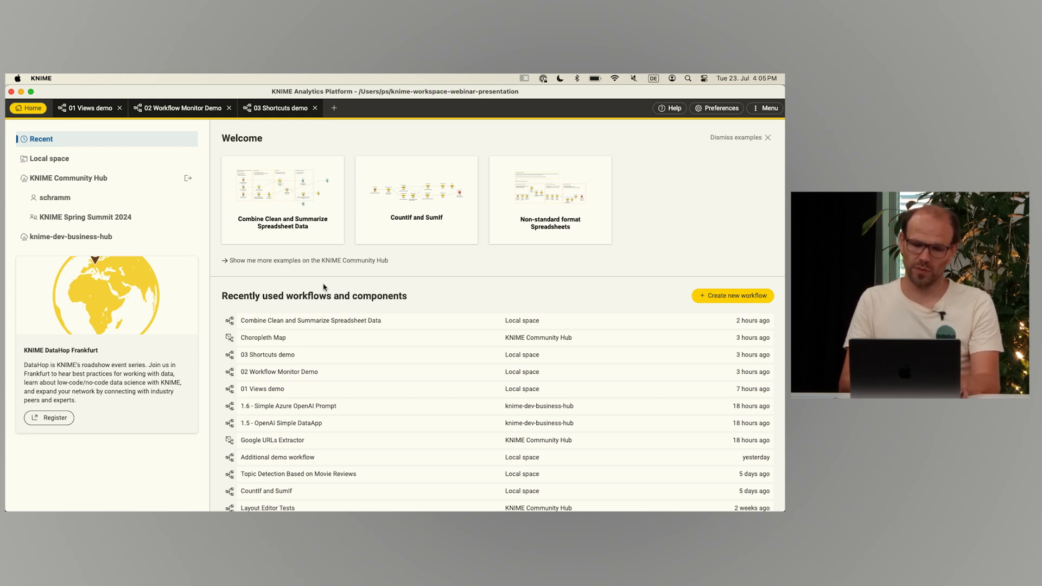
scroll(362, 456, down, 1)
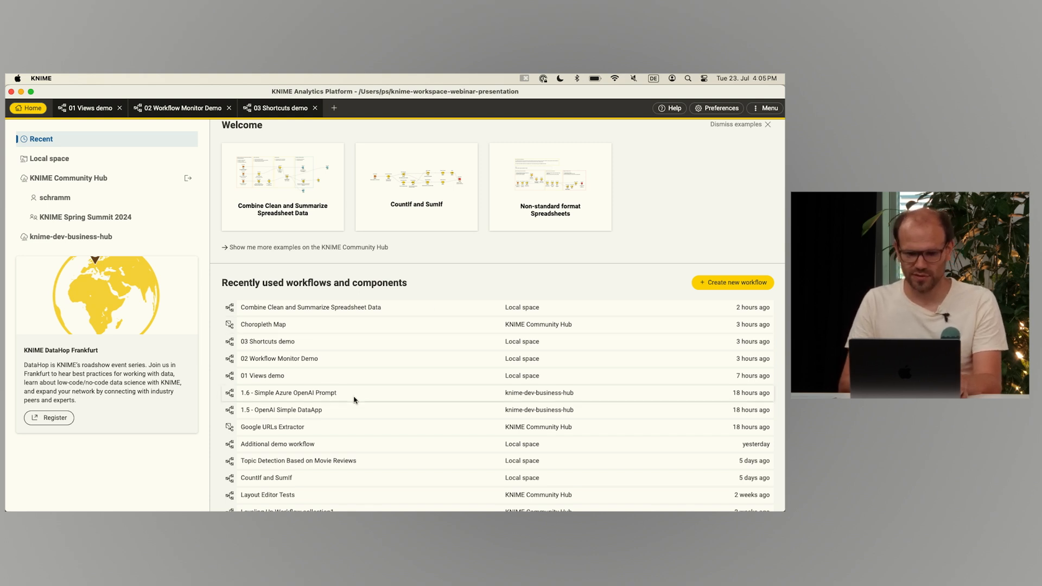
click(318, 311)
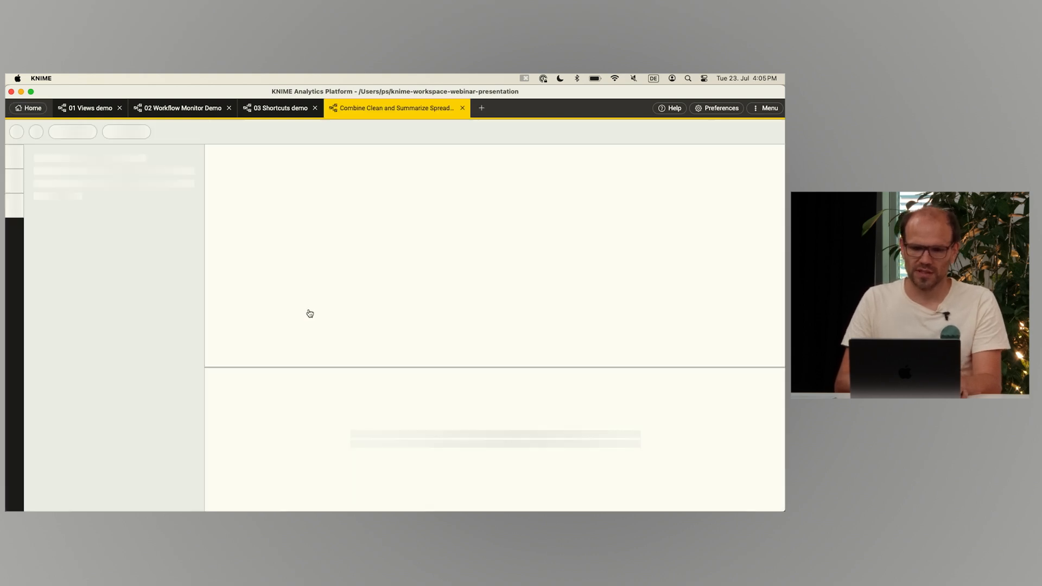
click(464, 107)
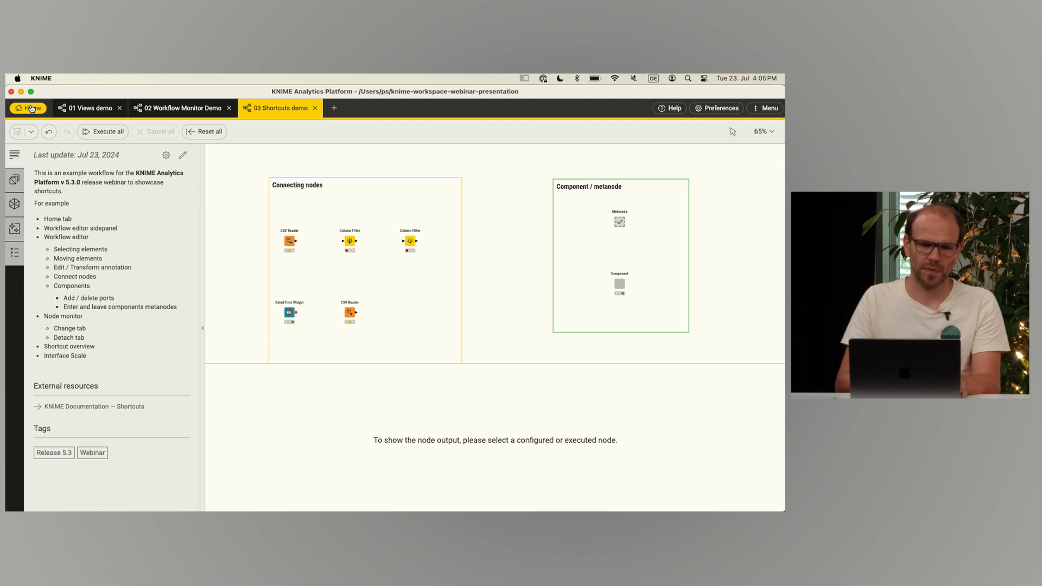
click(32, 108)
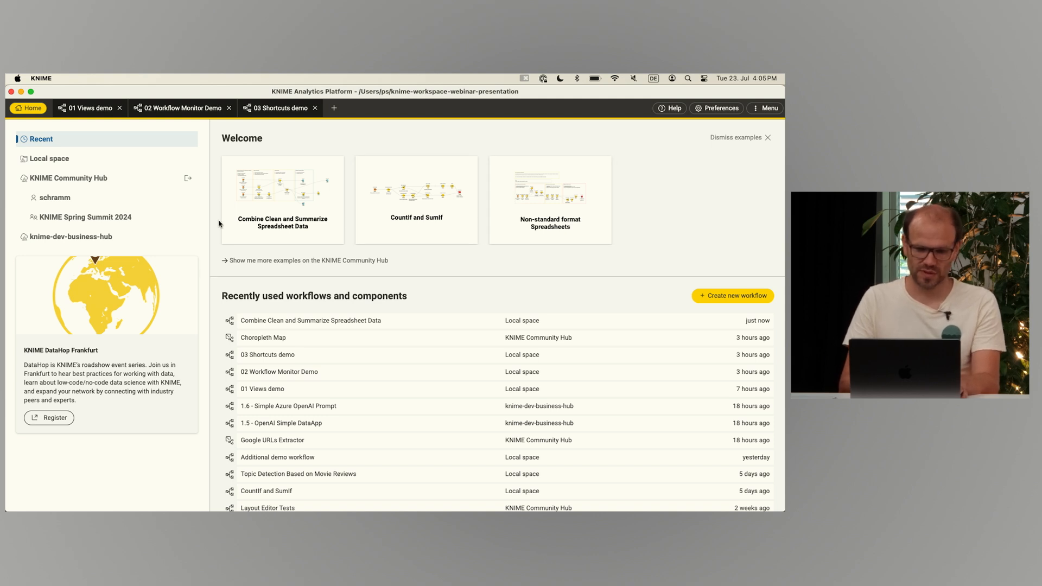
- Switch to the 01 Views demo workflow, show the Row Filter node's output table and enlarge the output area
click(89, 111)
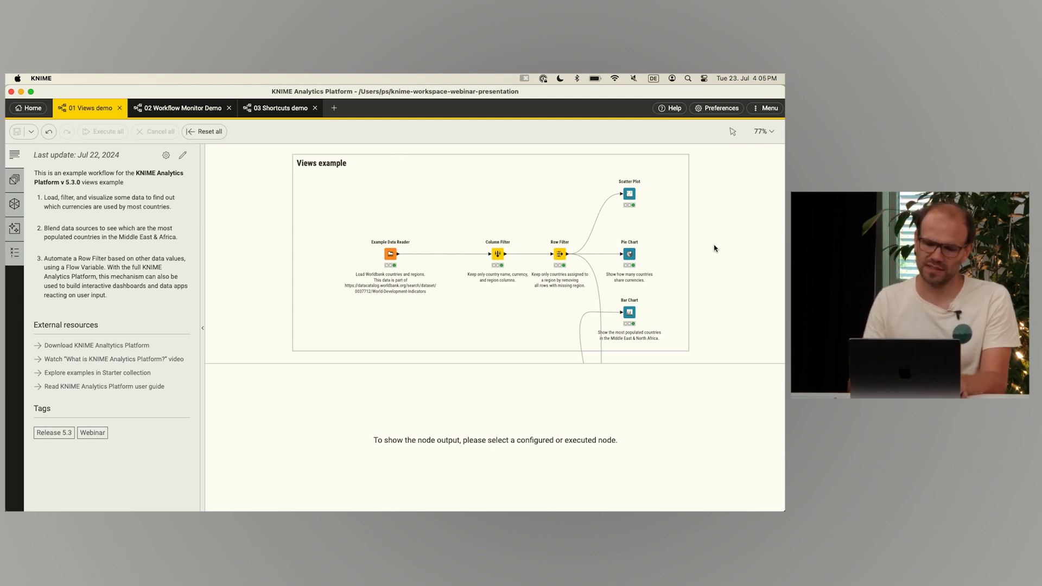
click(560, 254)
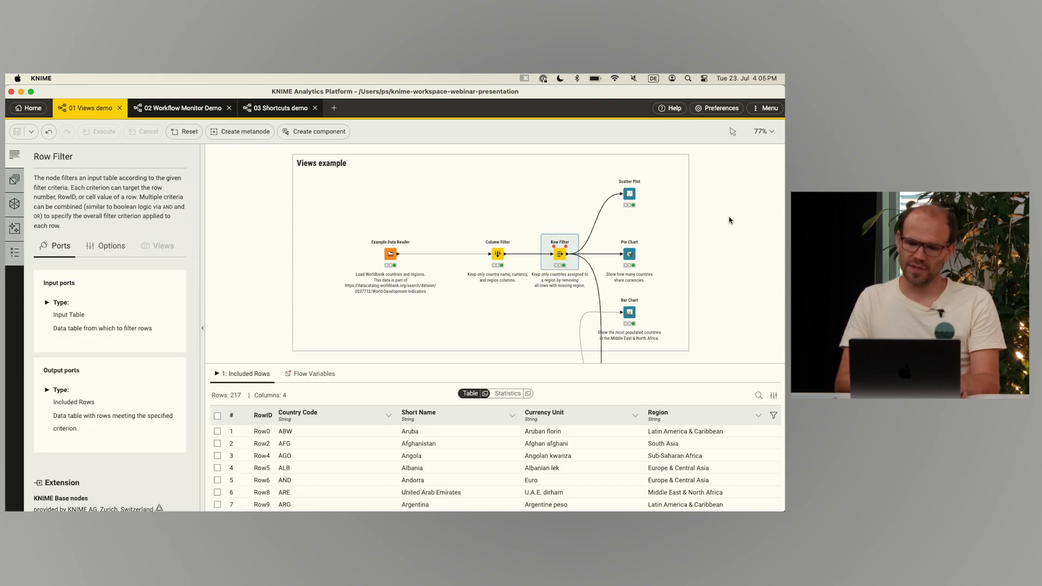
drag(656, 365, 656, 344)
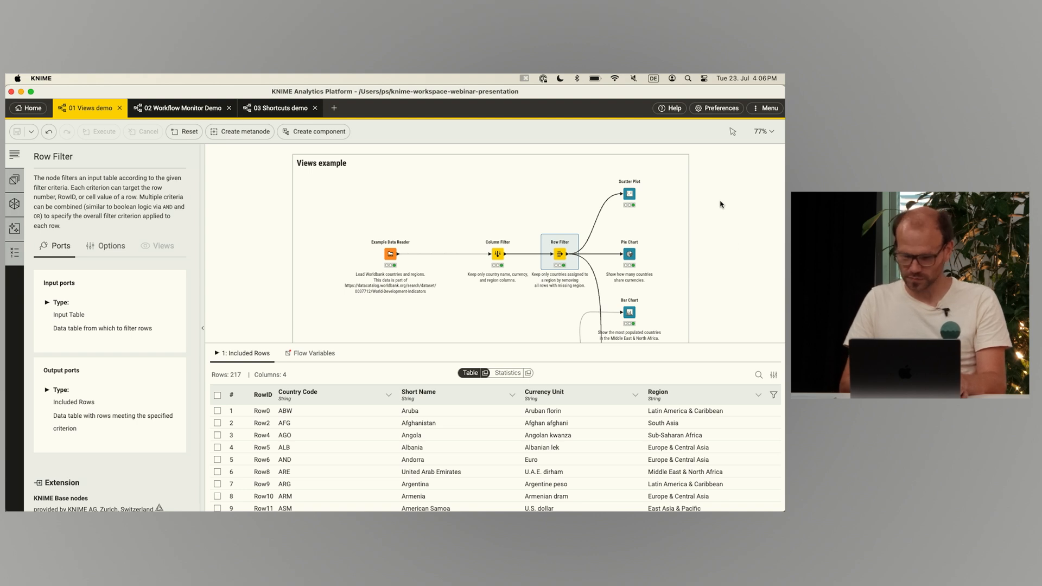
- View the charts of the Scatter Plot, Pie Chart and Bar Chart nodes and the Row Filter node's output table
mouse_move(631, 196)
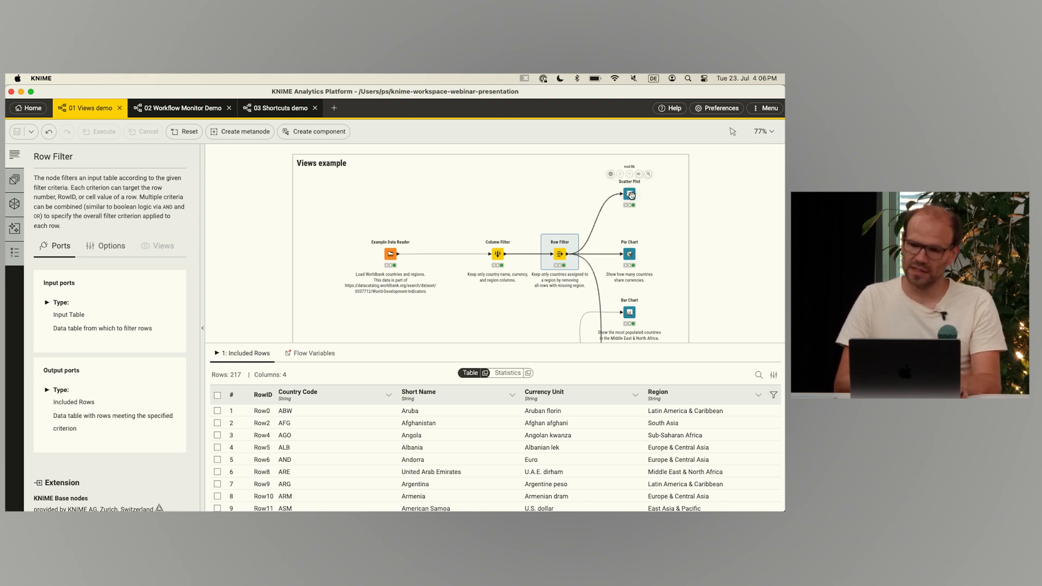
click(631, 196)
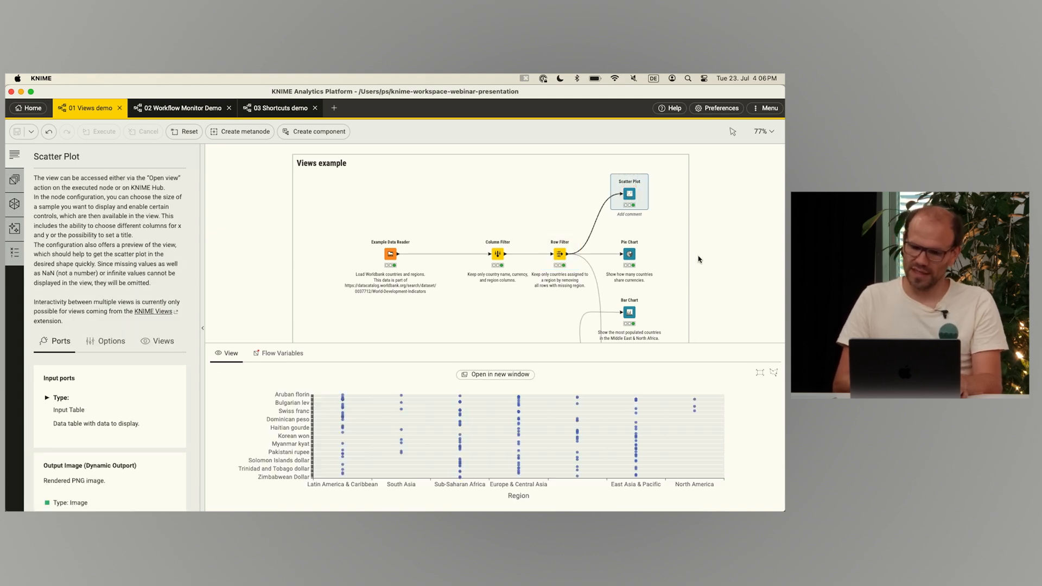
click(629, 256)
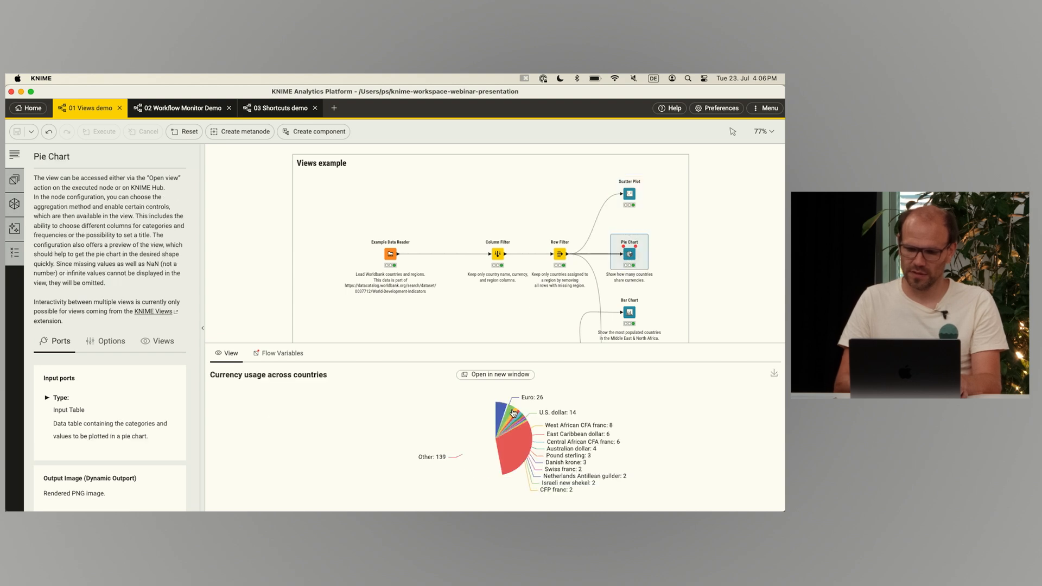
click(630, 312)
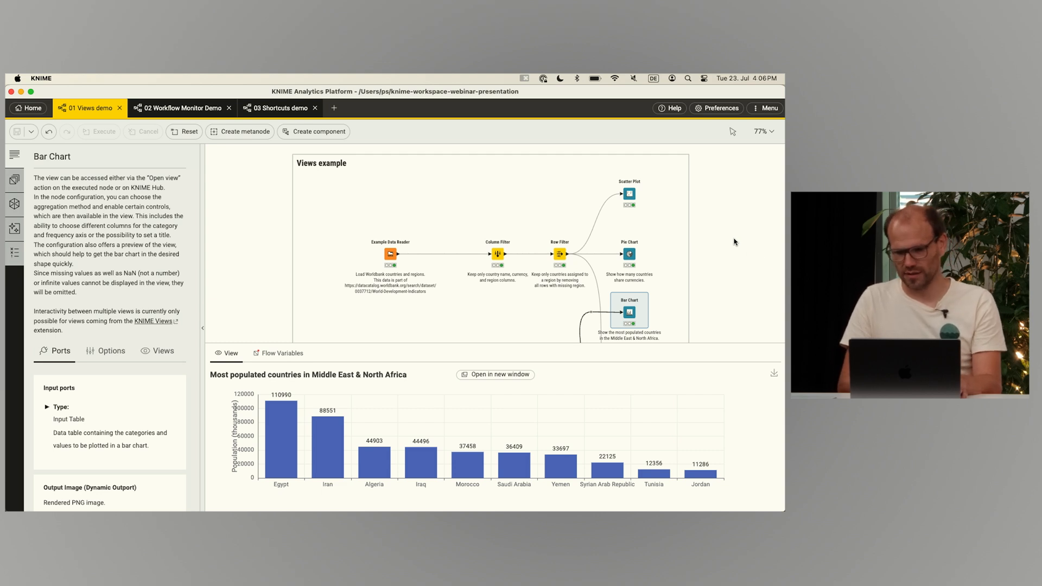
click(559, 254)
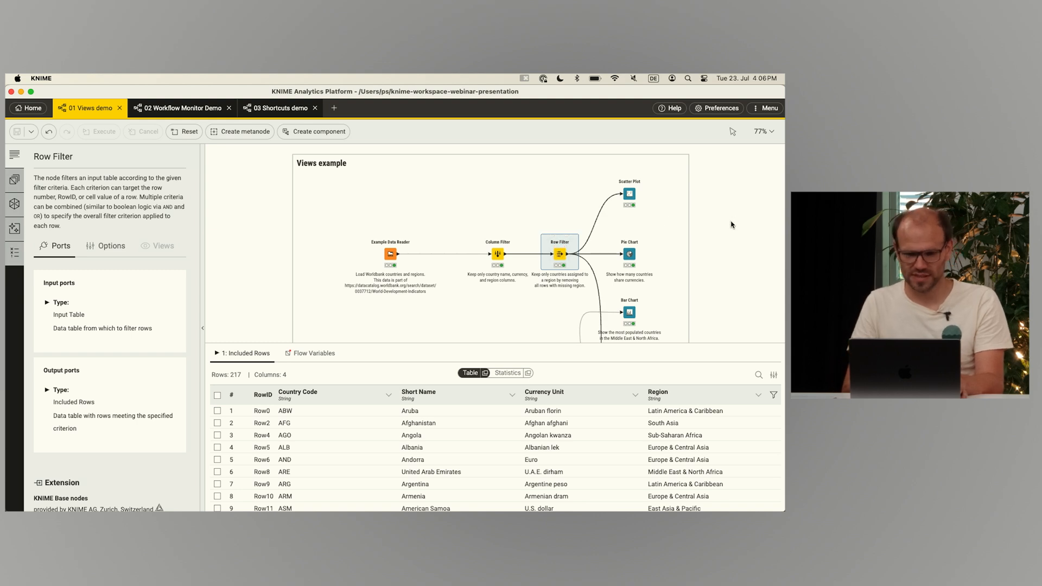
- Box-select the North America points in the Scatter Plot node's view
click(629, 193)
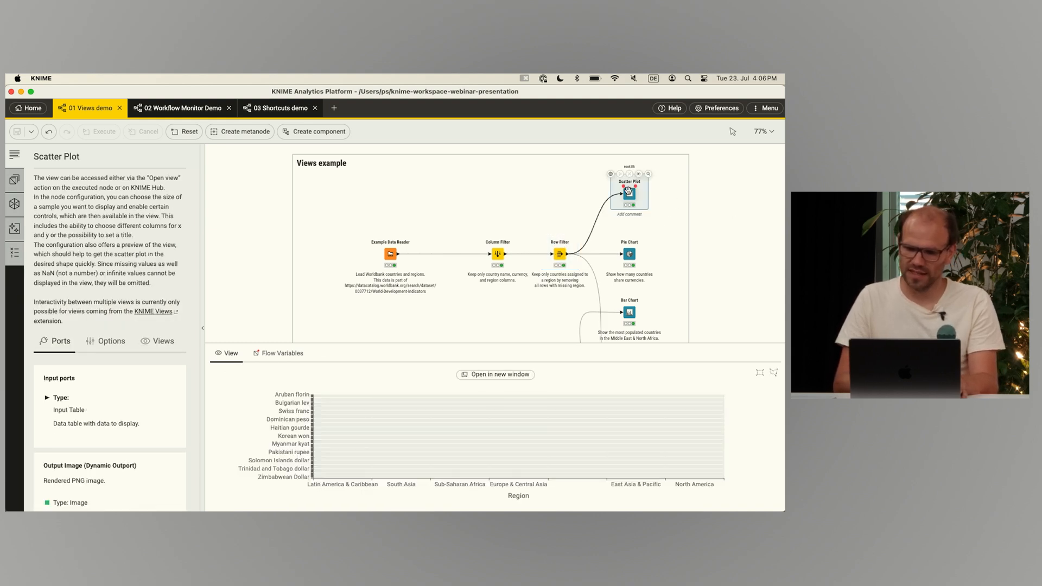
click(759, 373)
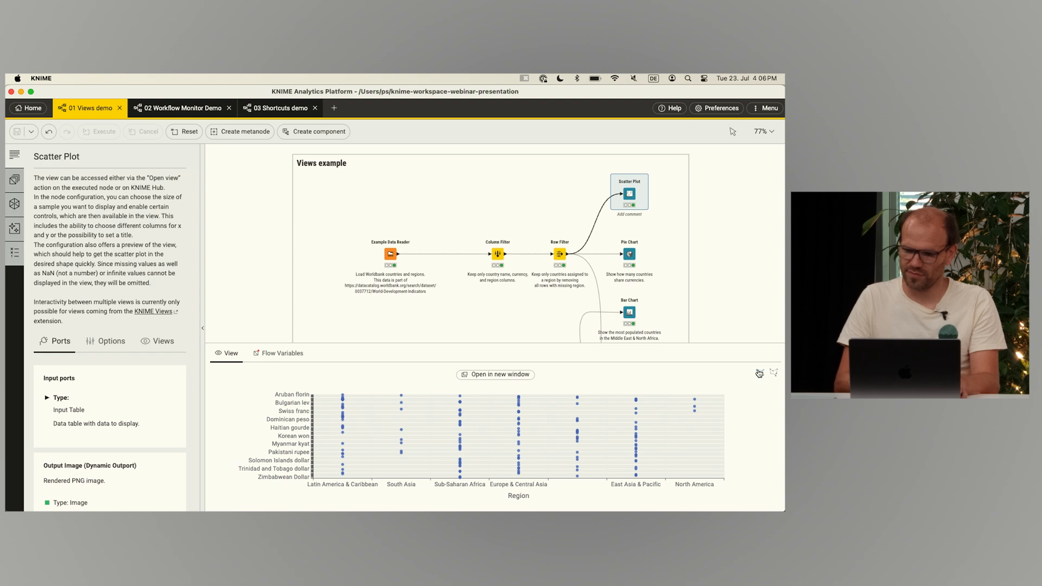
drag(676, 390, 718, 446)
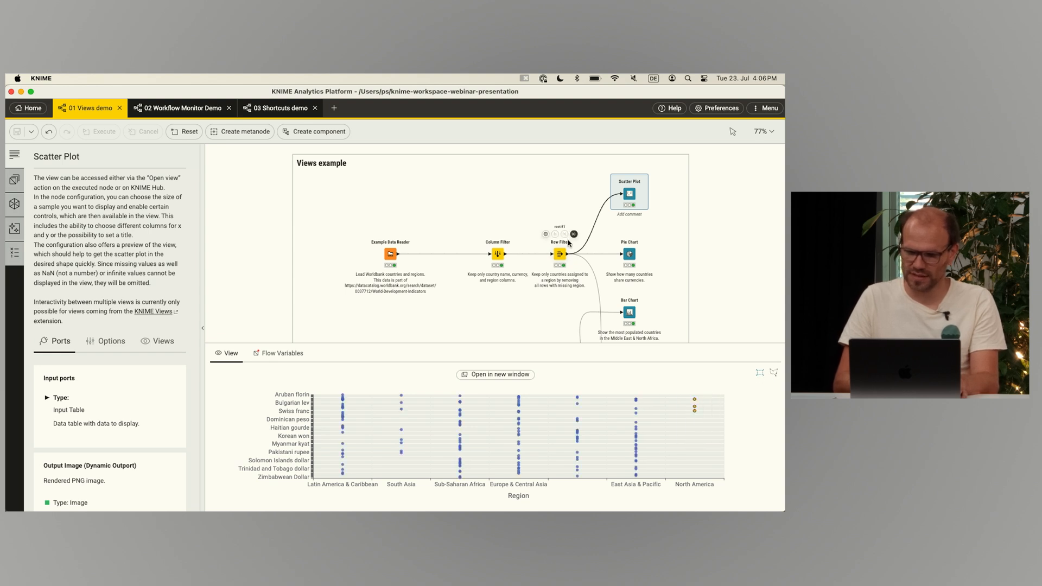
- Limit the Row Filter output table to only the selected rows, and turn that option off again
click(560, 253)
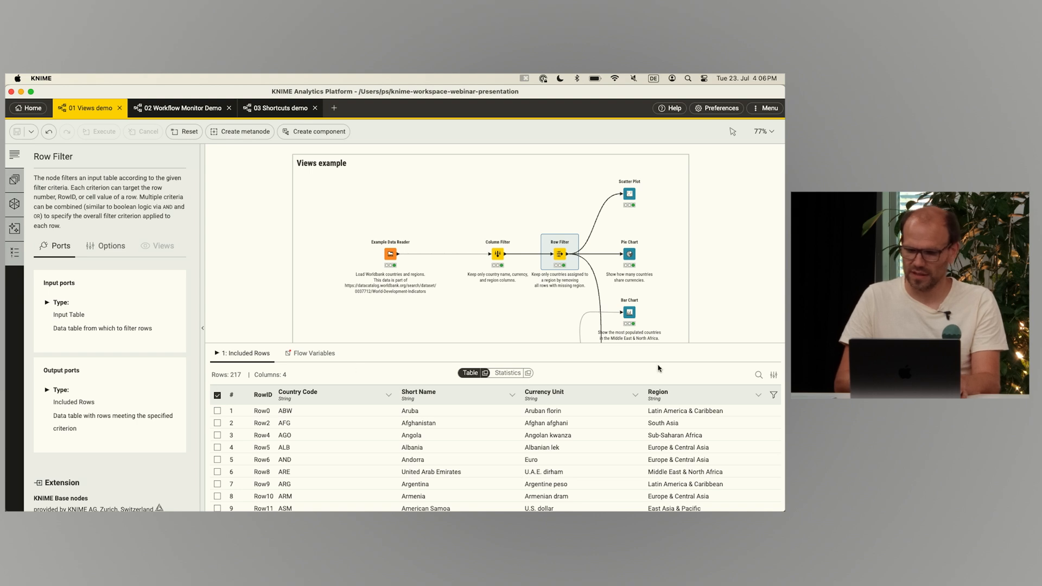
click(774, 375)
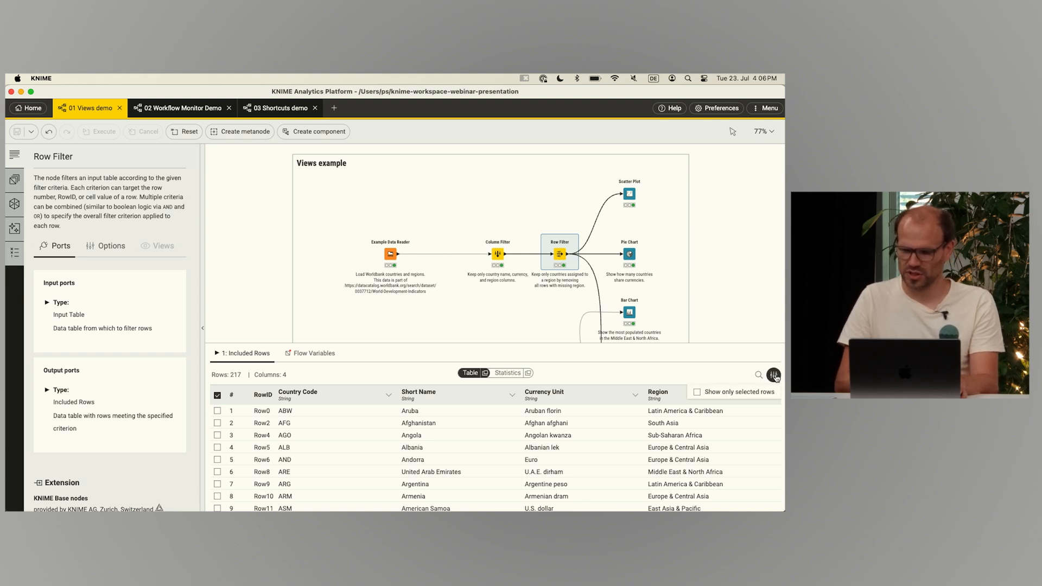
click(698, 393)
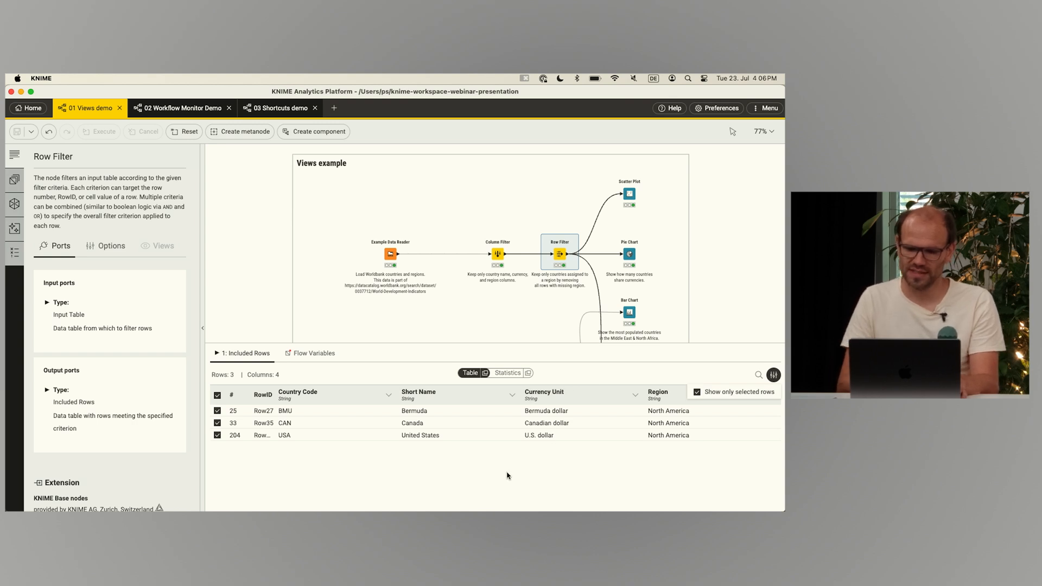
click(697, 393)
- Select the Euro slice in the Pie Chart view and review only the selected rows in the Row Filter output table
click(629, 254)
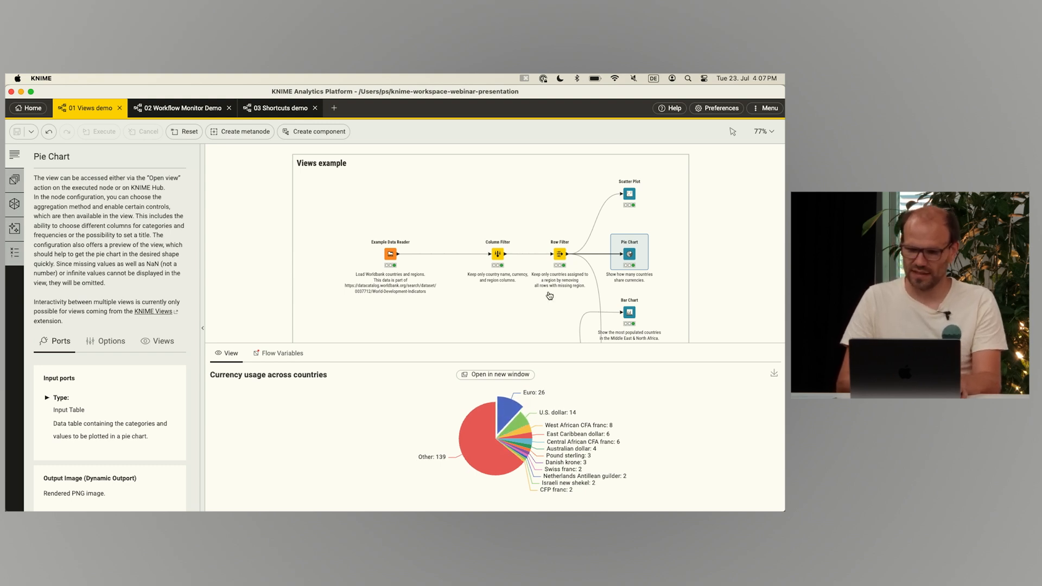
click(558, 249)
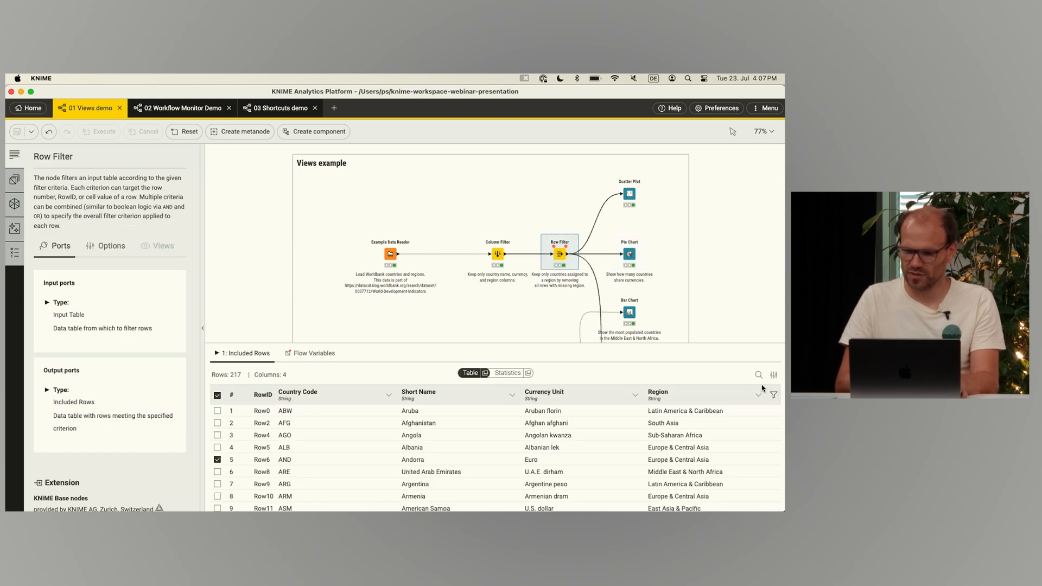
click(773, 374)
click(698, 392)
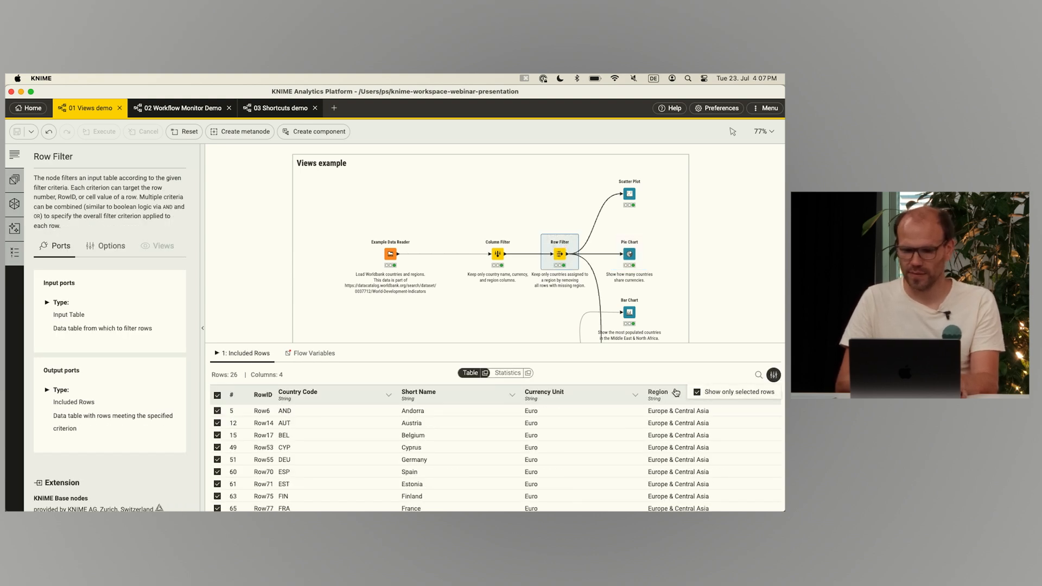
scroll(578, 452, down, 2)
scroll(578, 452, down, 3)
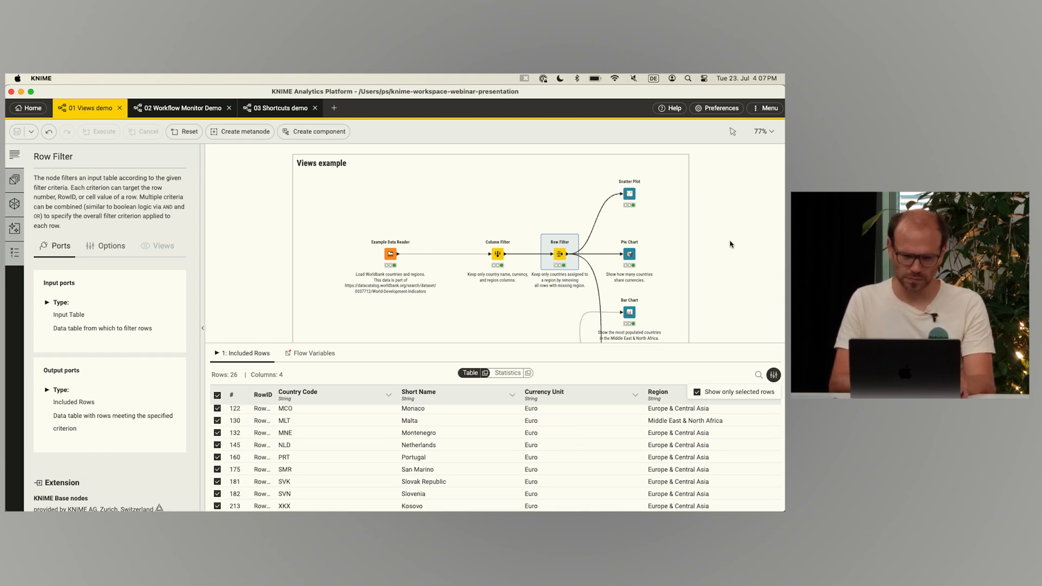
- Switch to the 02 Workflow Monitor Demo workflow and execute all of its nodes
click(173, 109)
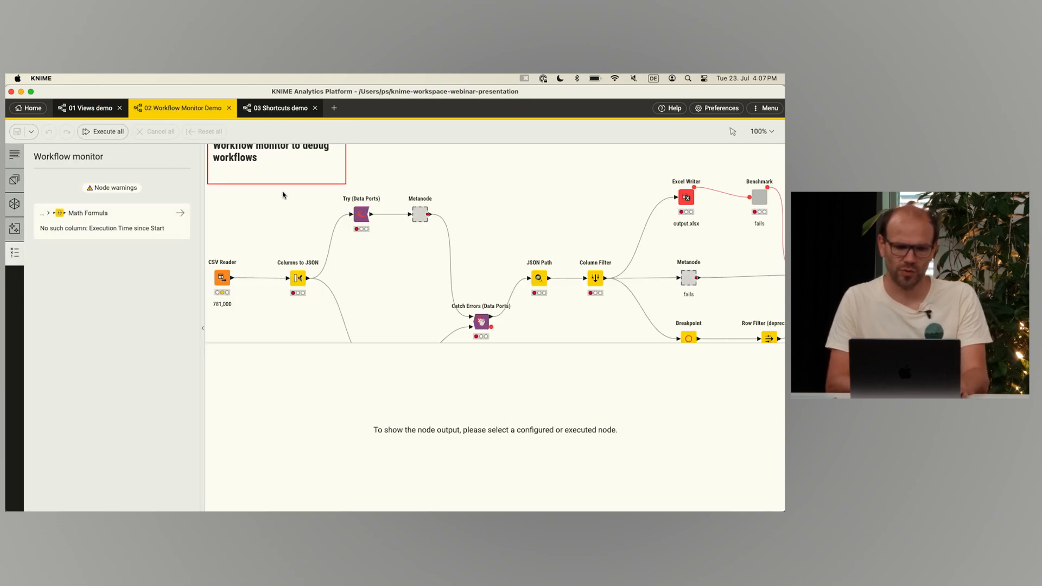
scroll(281, 218, up, 2)
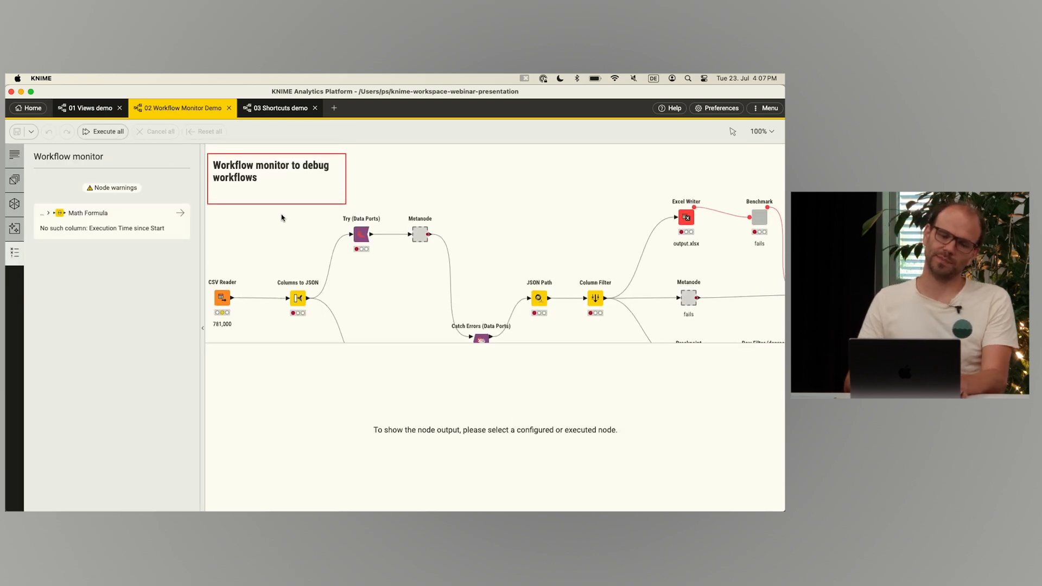
scroll(282, 218, left, 2)
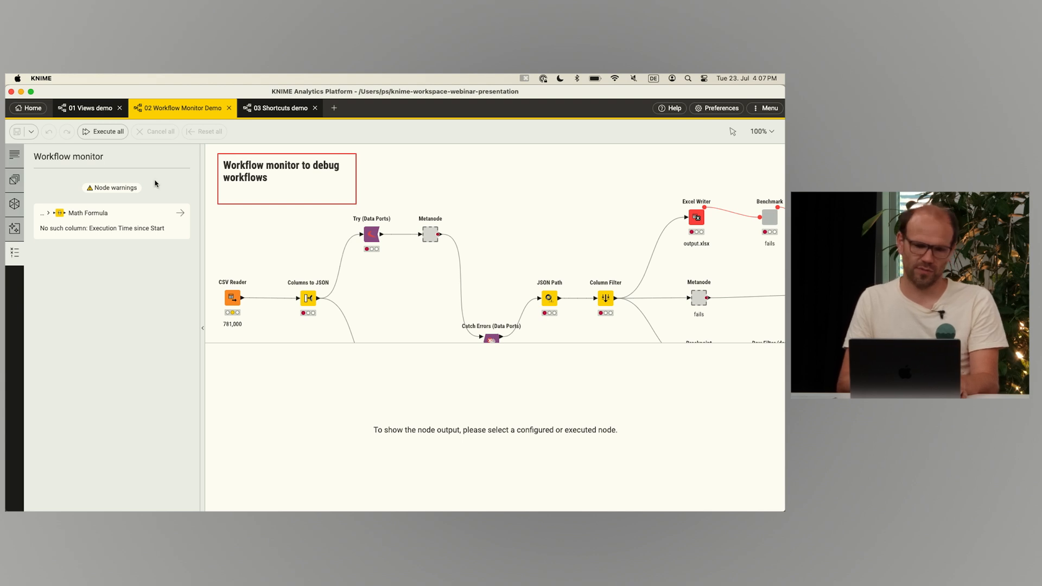
click(105, 133)
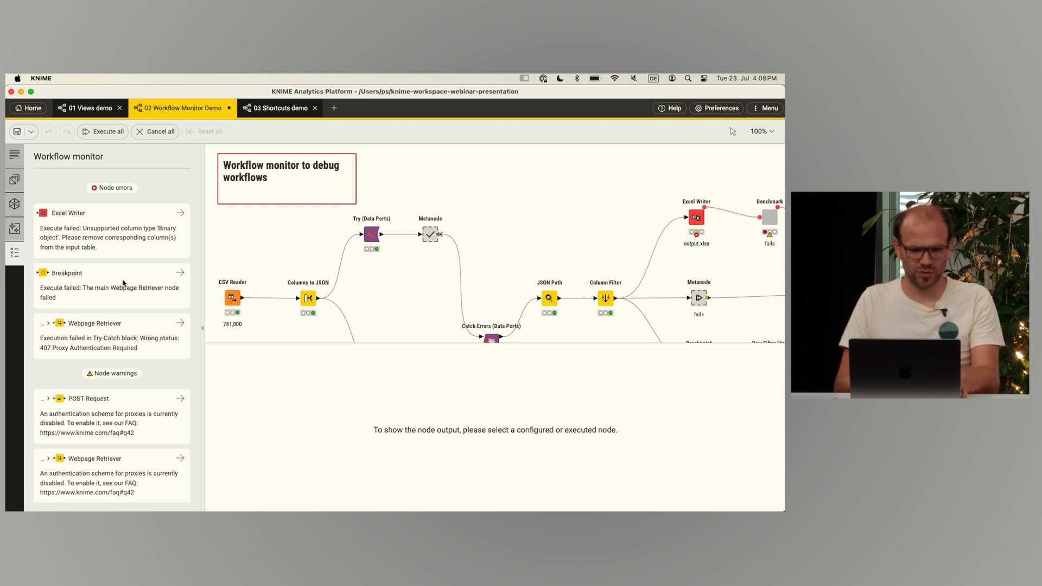
- Review the workflow monitor's errors and warnings, go to the failing Excel Writer node and clear the selection
scroll(120, 392, down, 5)
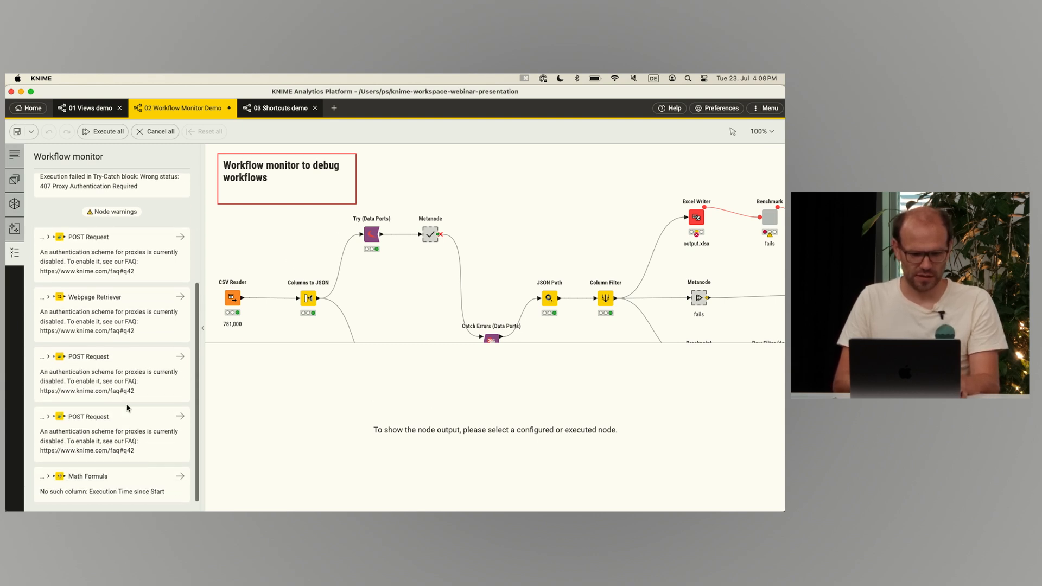
scroll(111, 384, up, 5)
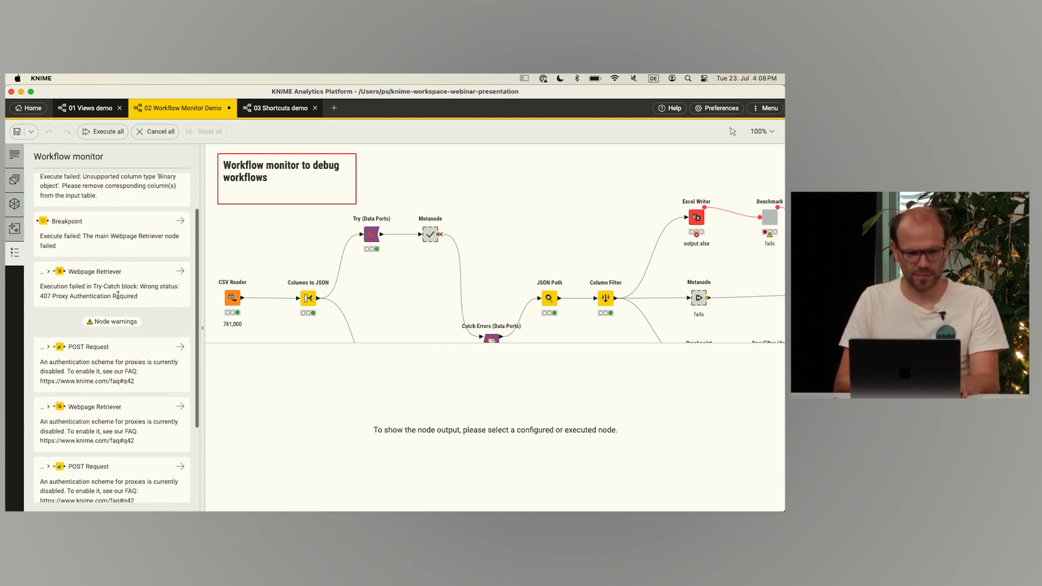
scroll(117, 288, up, 2)
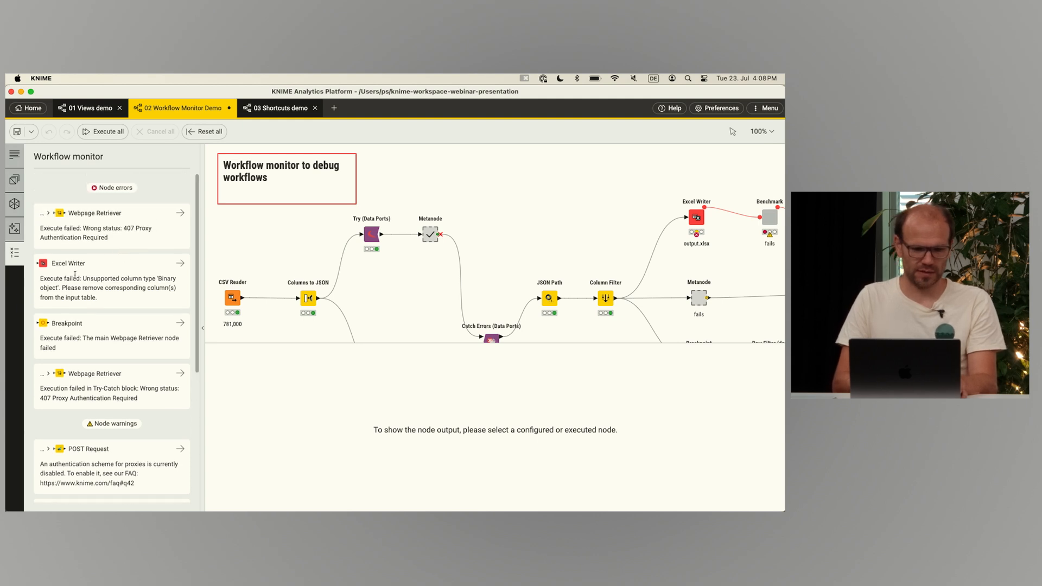
click(180, 263)
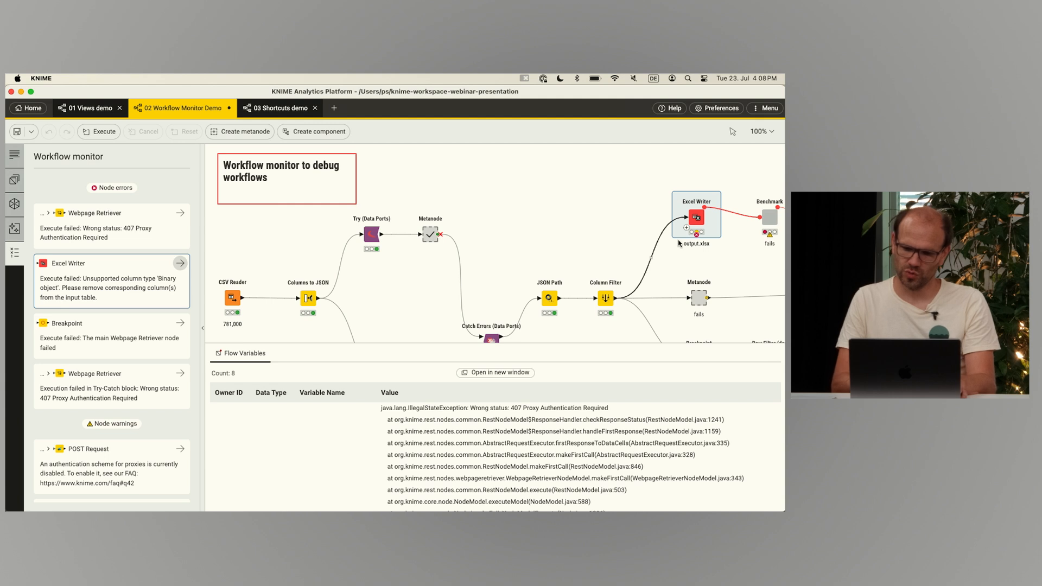
click(569, 220)
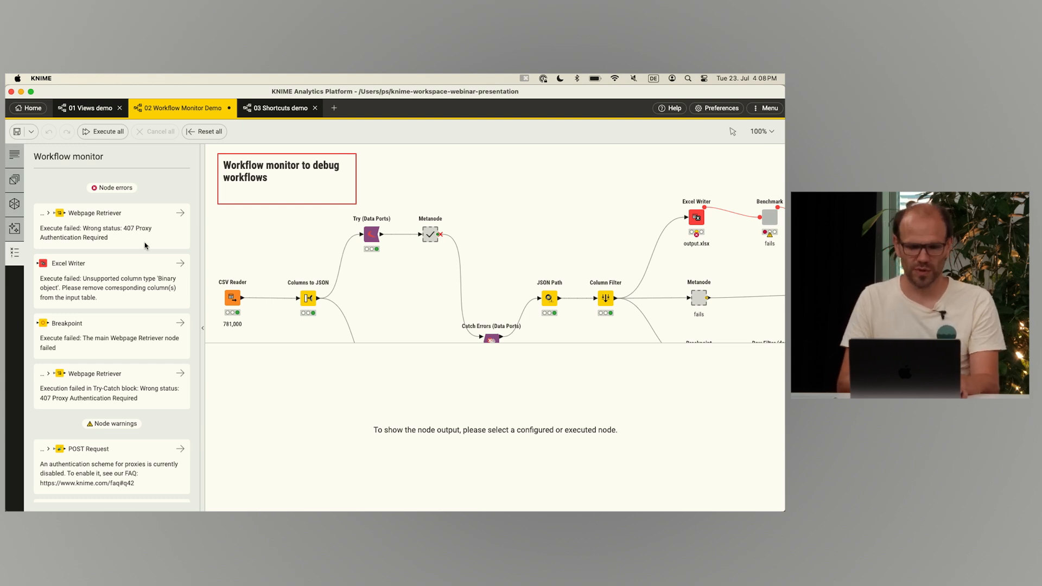
- Go to each of the two failing Webpage Retriever nodes from the workflow monitor, returning to the main workflow in between
click(180, 213)
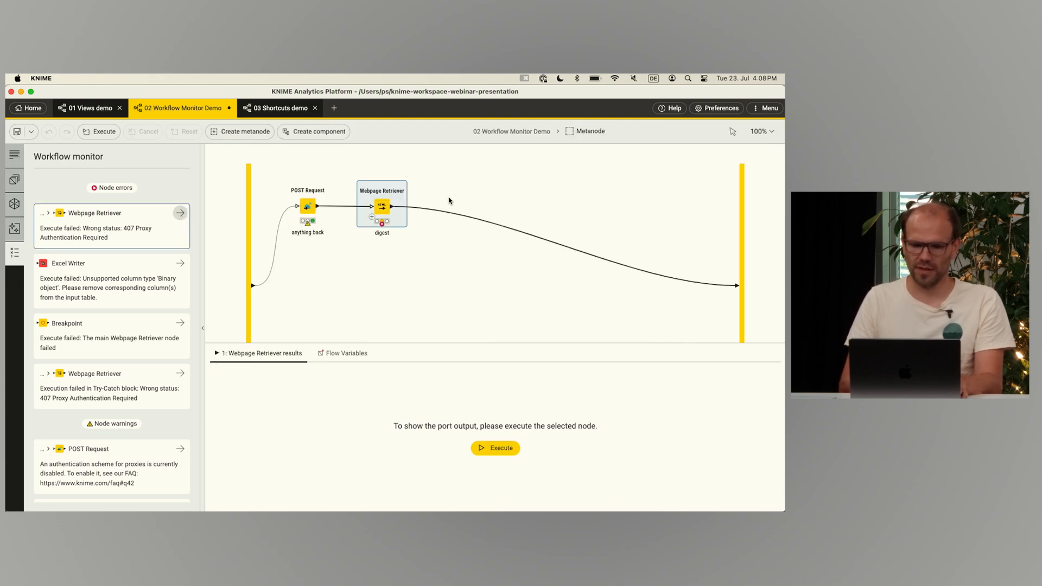
click(518, 132)
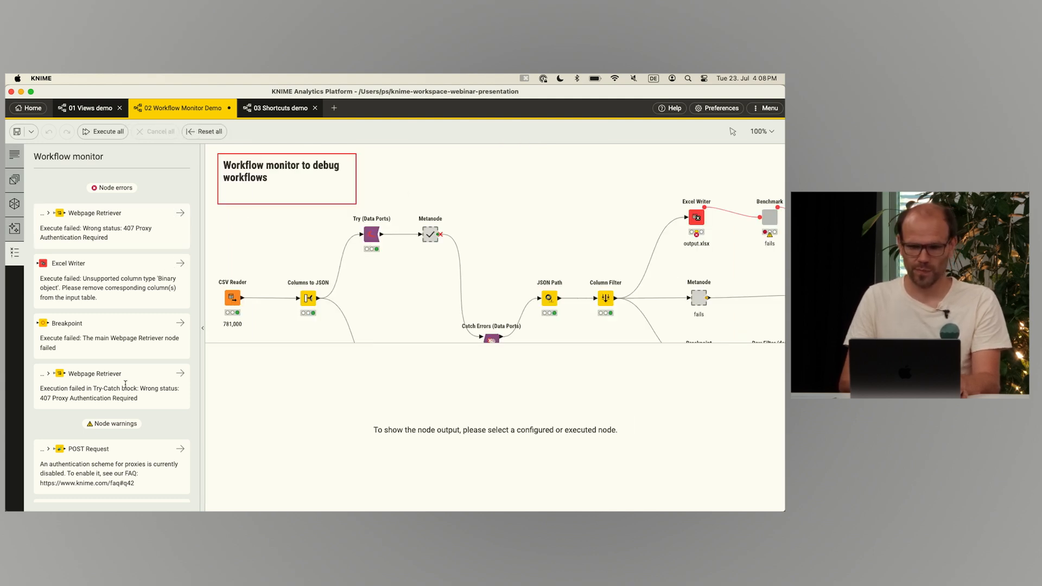
click(181, 373)
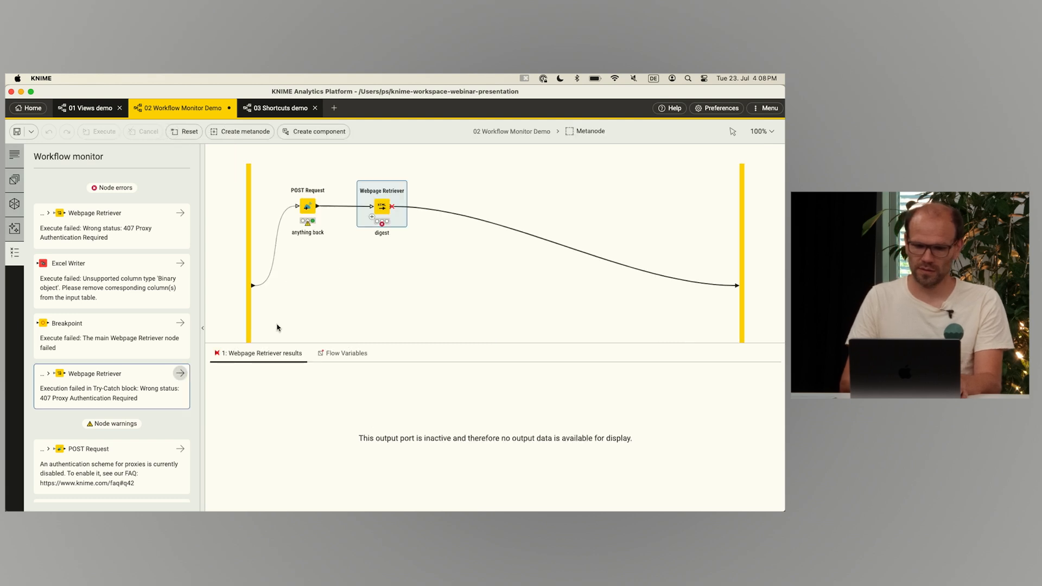
- Return from the metanode to the main 02 Workflow Monitor Demo workflow and save it
click(511, 133)
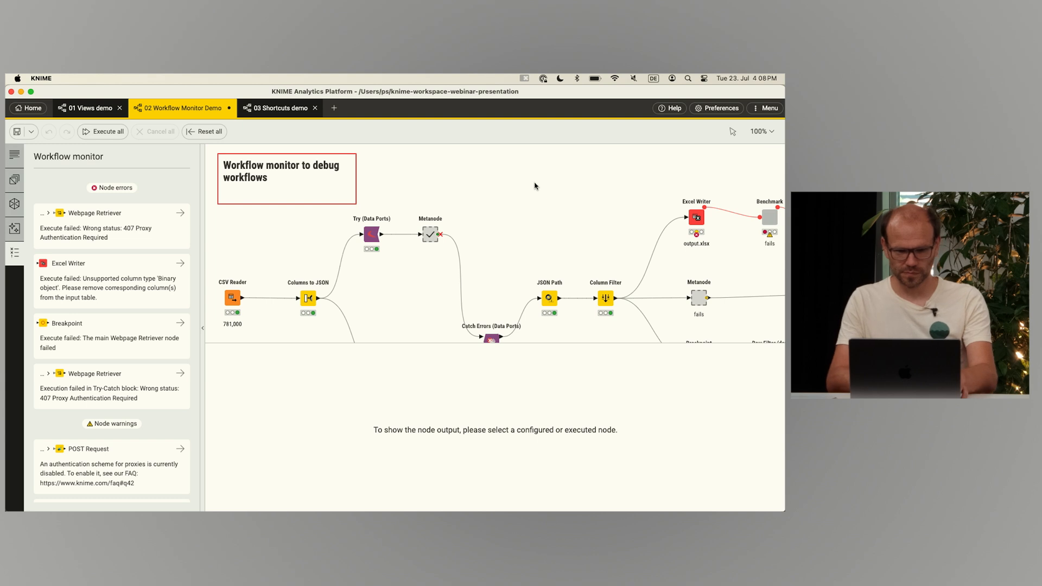
key(super+s)
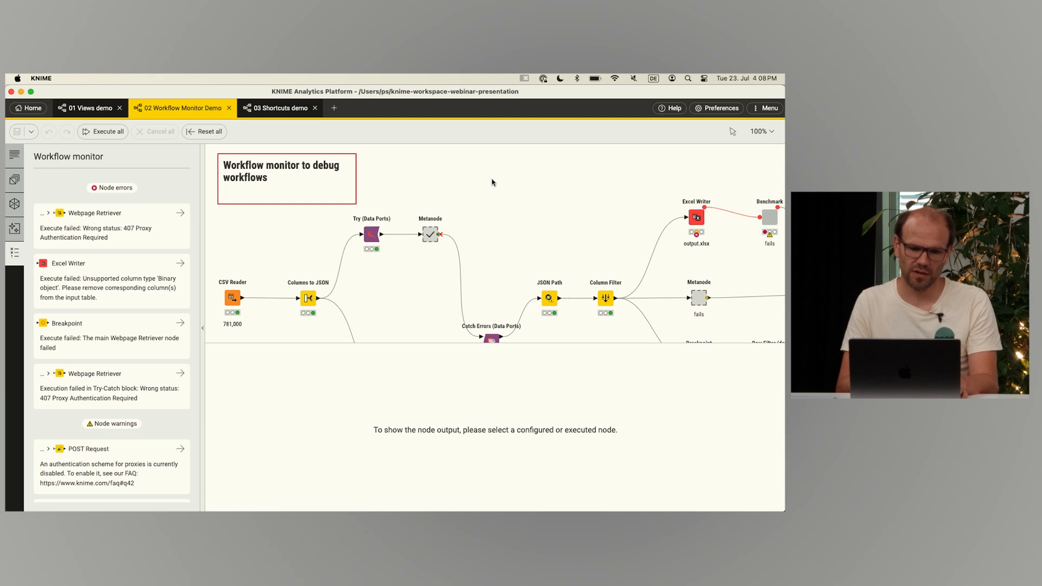
- Go to the home page, move the focus through the open workflows and open 02 Workflow Monitor Demo
click(34, 109)
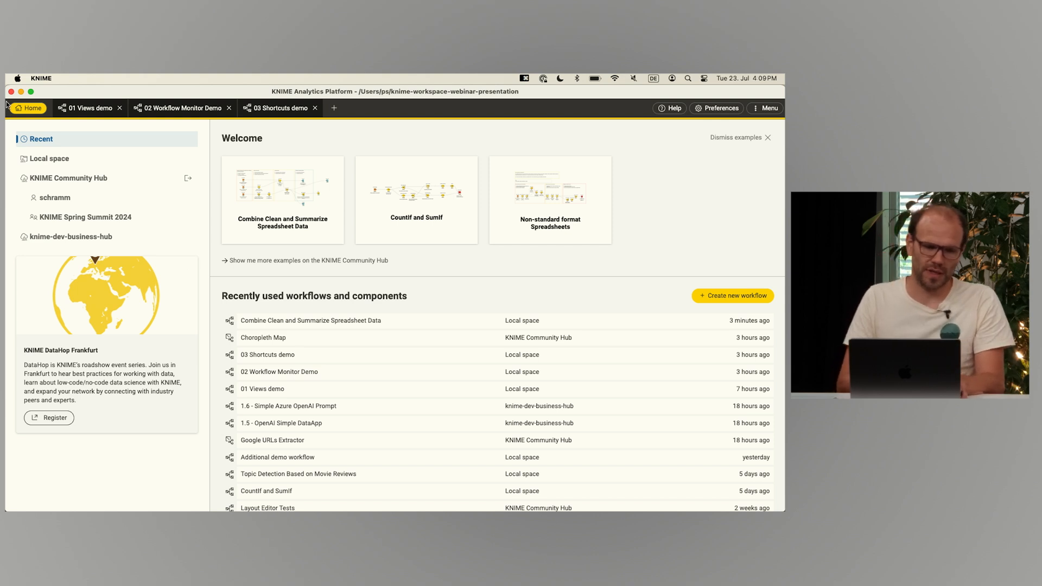
key(Tab)
key(Tab)
key(Tab)
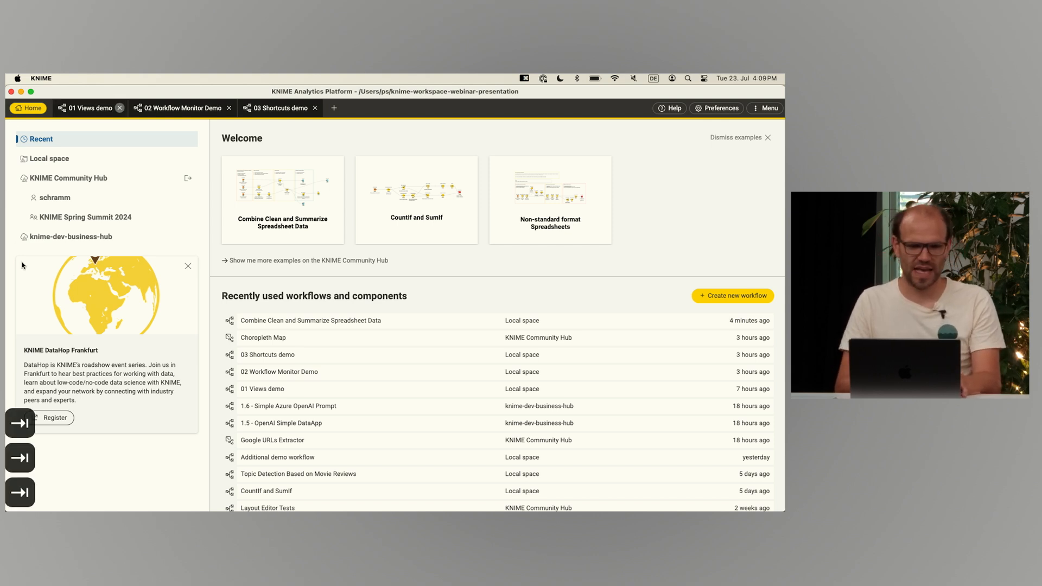
key(Tab)
key(Tab)
key(Tab)
key(Tab)
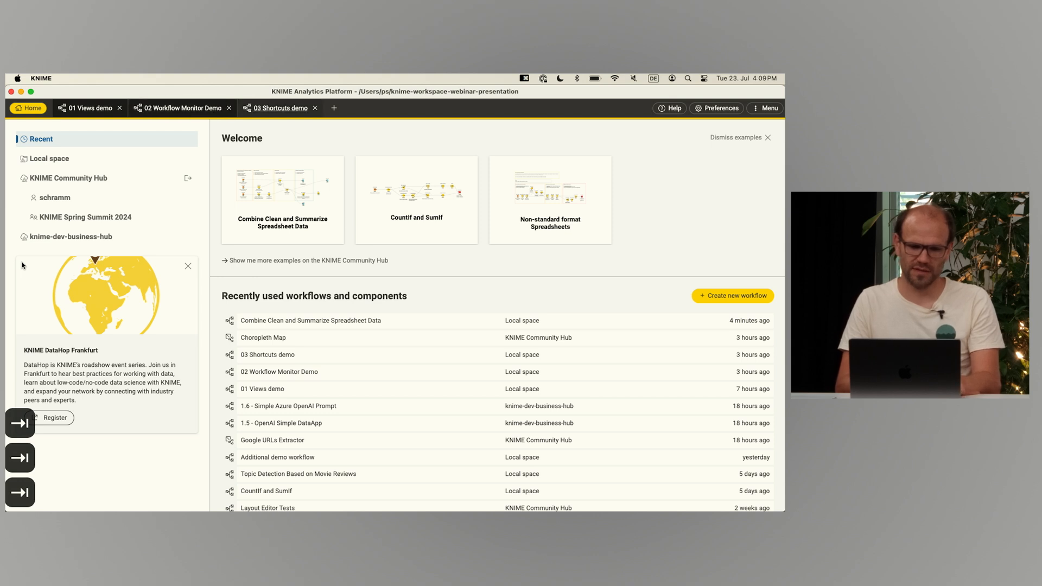
key(shift+Tab)
key(shift+Tab)
key(shift+Tab)
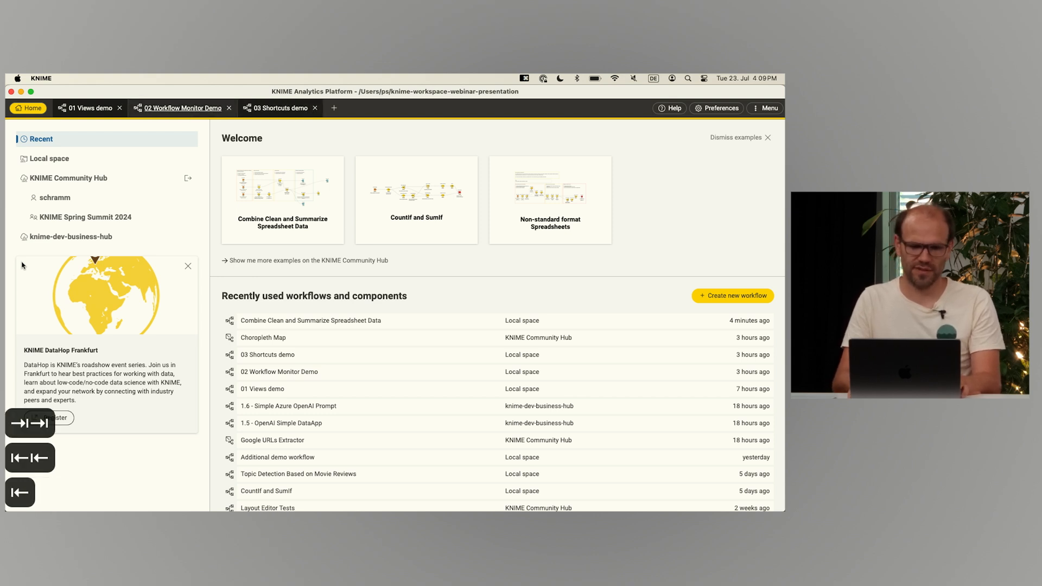
key(Return)
- Switch to the 01 Views demo workflow and return to the home page
key(shift+Tab)
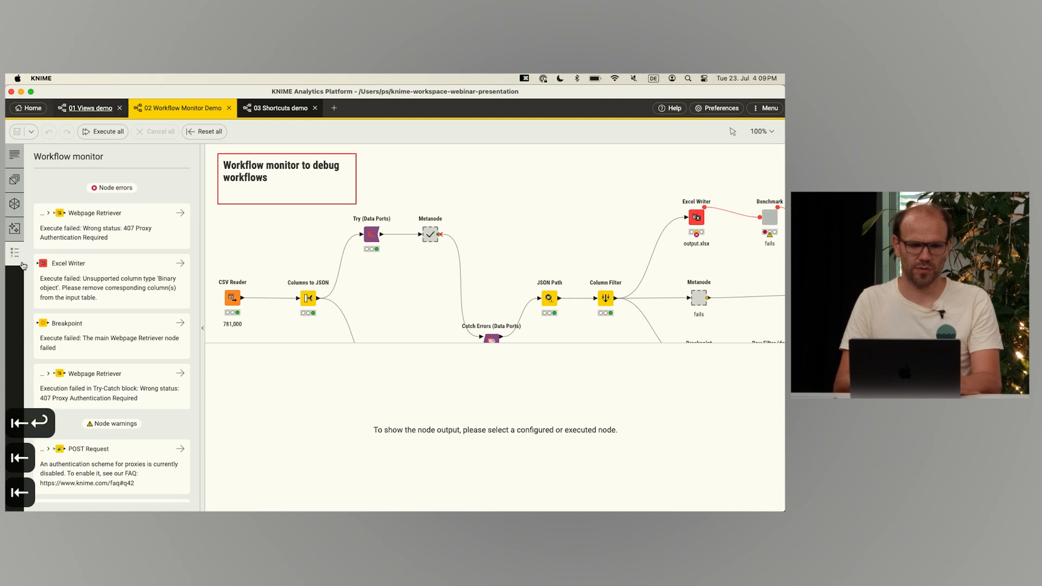
key(Return)
key(shift+Tab)
key(Return)
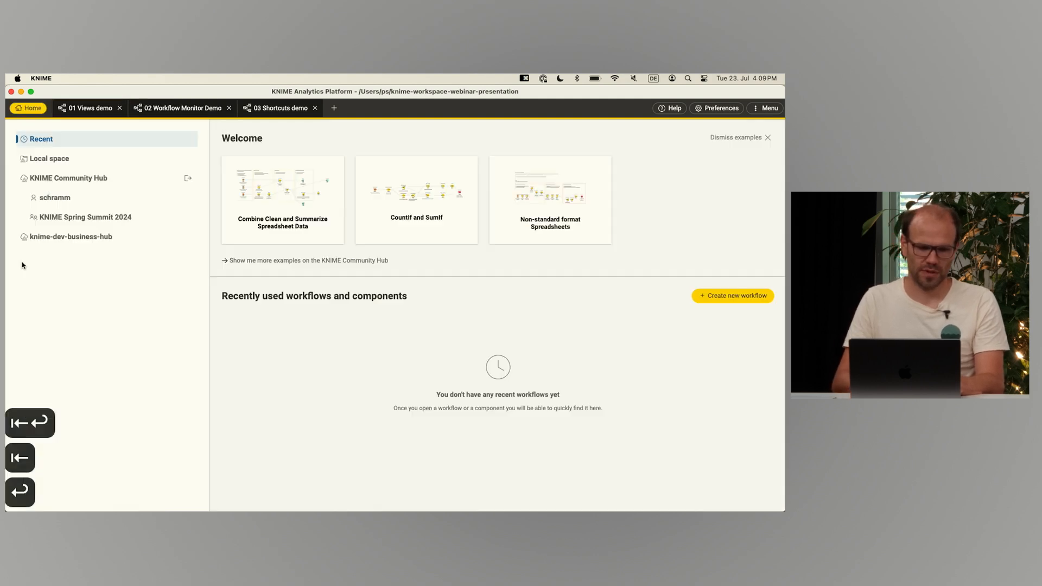
- Move the focus past the open workflows to the list of spaces and open Local space
key(Tab)
key(Tab)
key(Tab)
key(Tab)
key(Tab)
key(Tab)
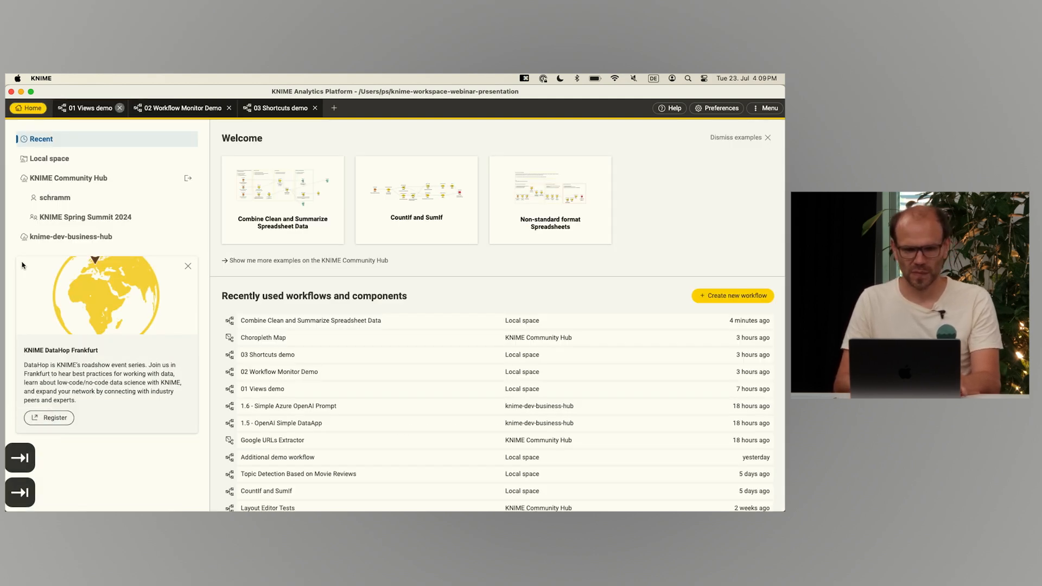
key(Tab)
key(Tab)
key(Tab)
key(Tab)
key(Tab)
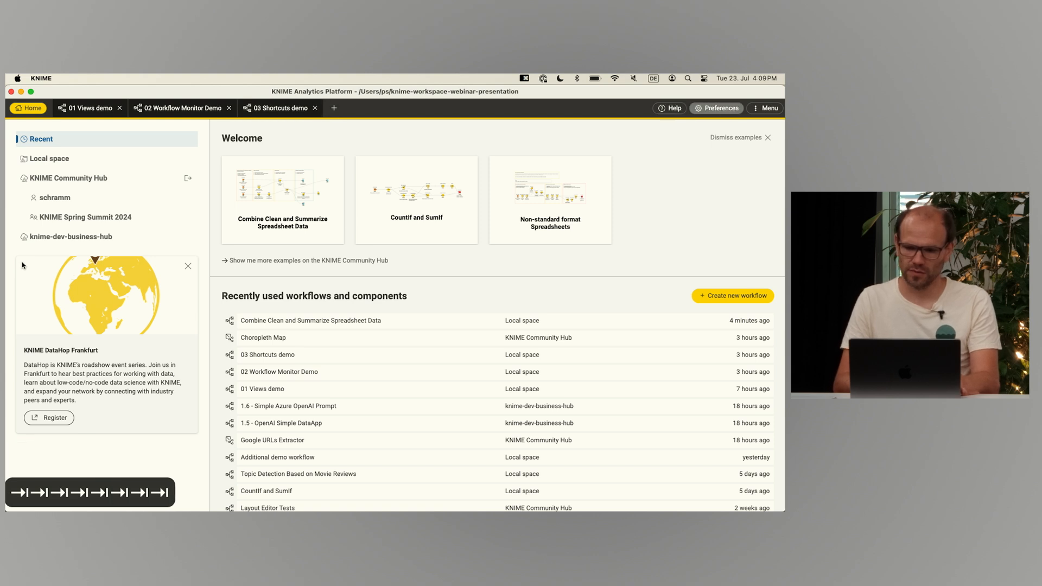
key(Tab)
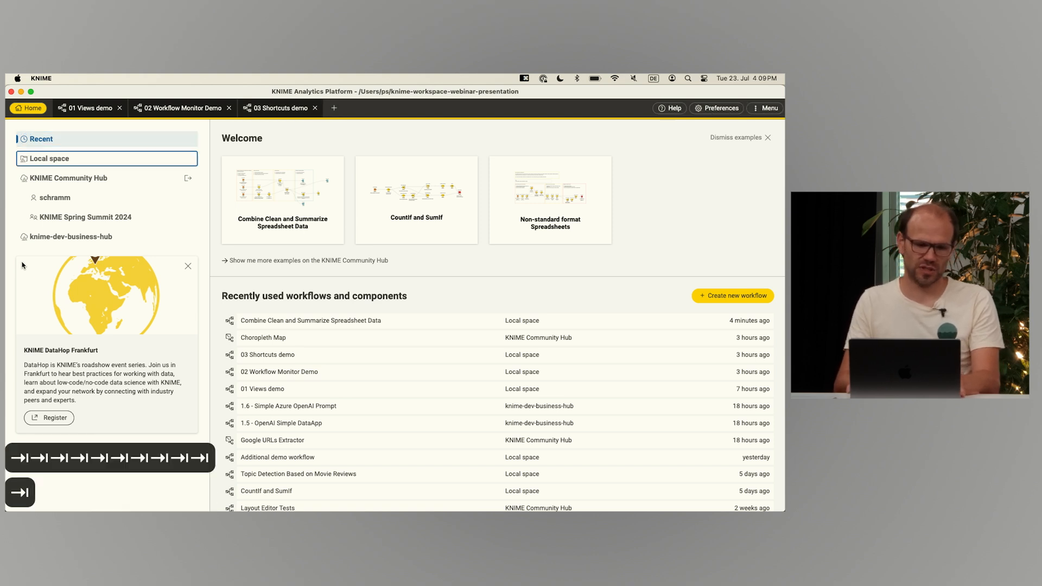
key(Return)
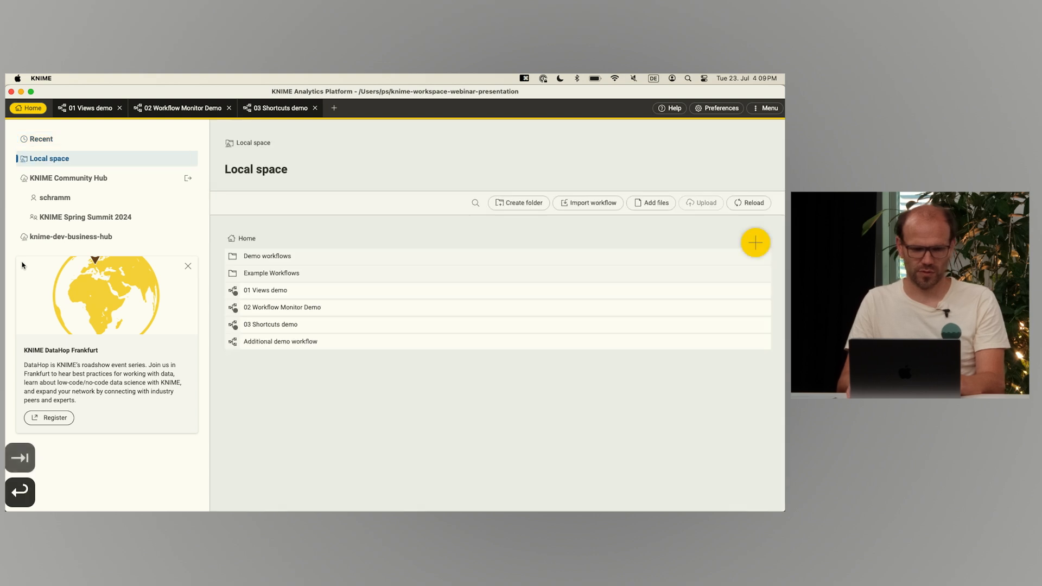
- Move the focus through the Local space actions, from search to Reload
key(Tab)
key(shift+Tab)
key(Tab)
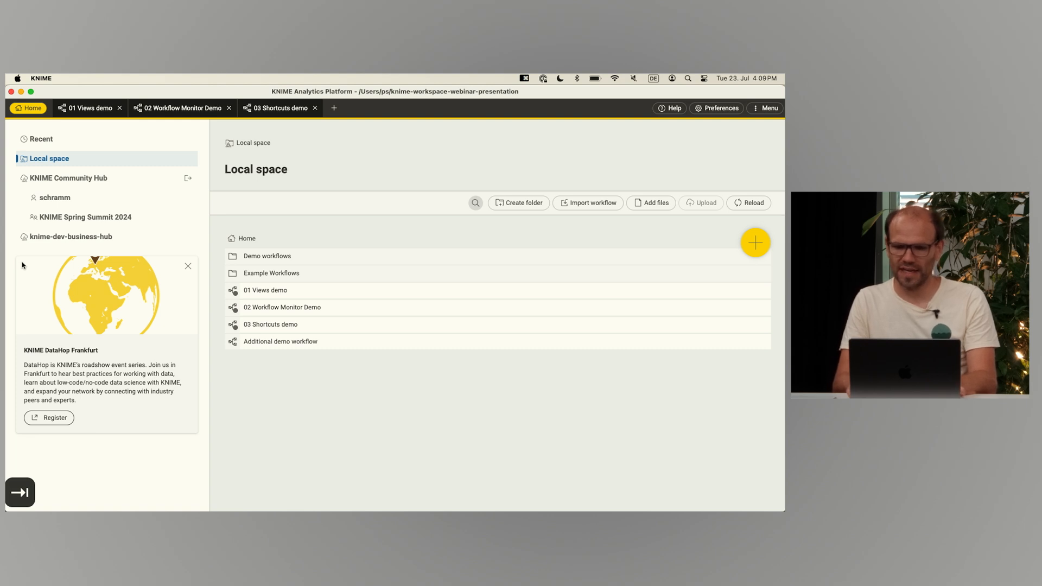
key(Tab)
key(Tab)
key(Tab)
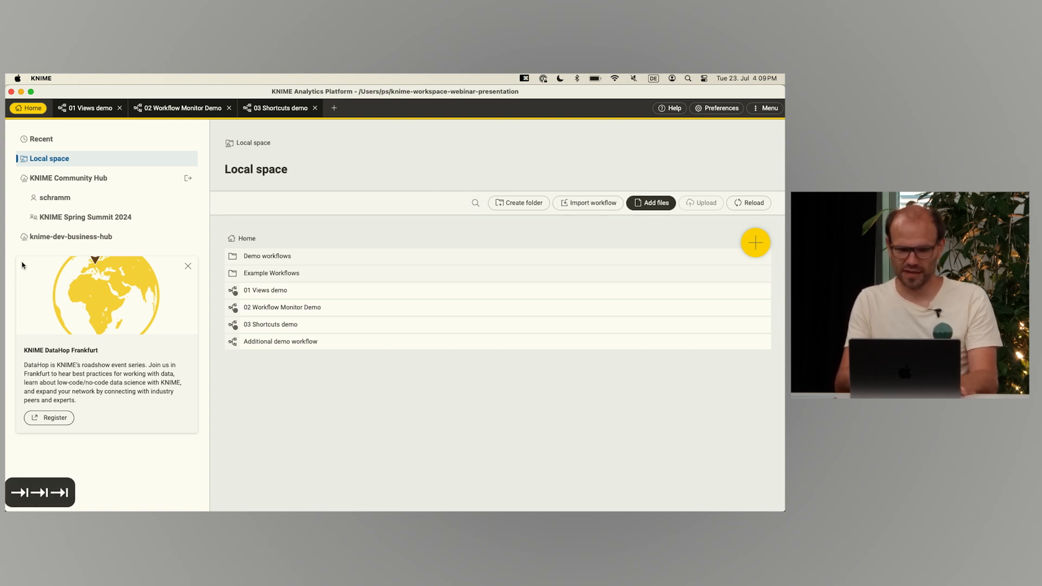
key(Tab)
key(Tab)
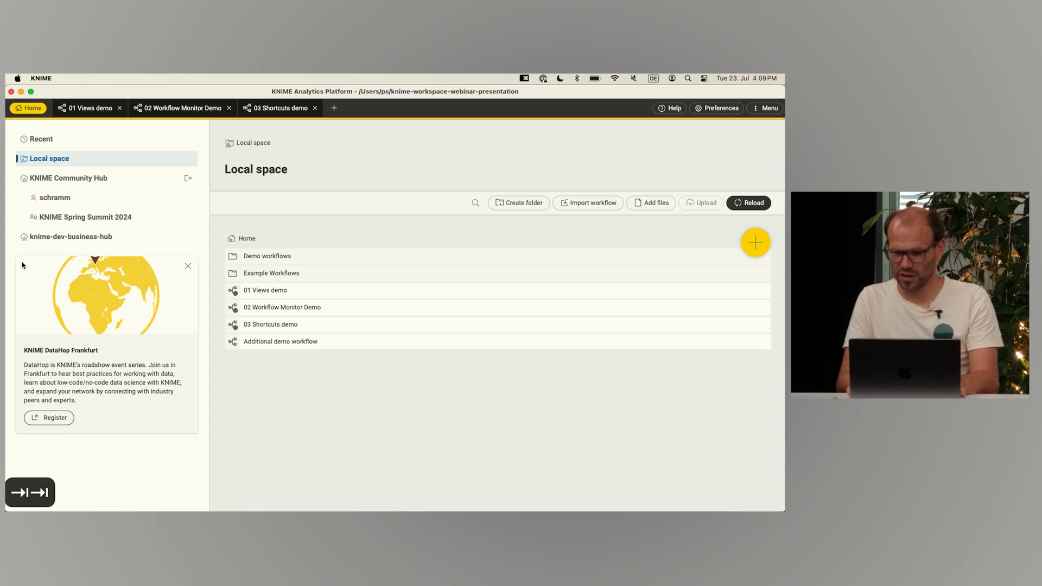
- Move the selection through the Local space items and open Additional demo workflow
key(Tab)
key(Tab)
key(Down)
key(Down)
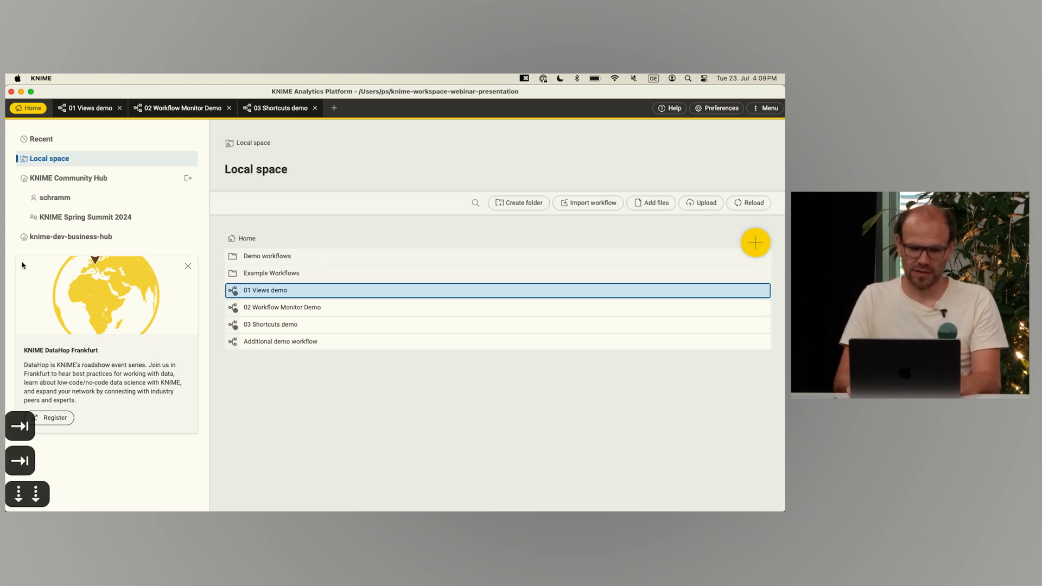
key(Down)
key(Down)
key(Up)
key(Up)
key(Down)
key(Down)
key(Down)
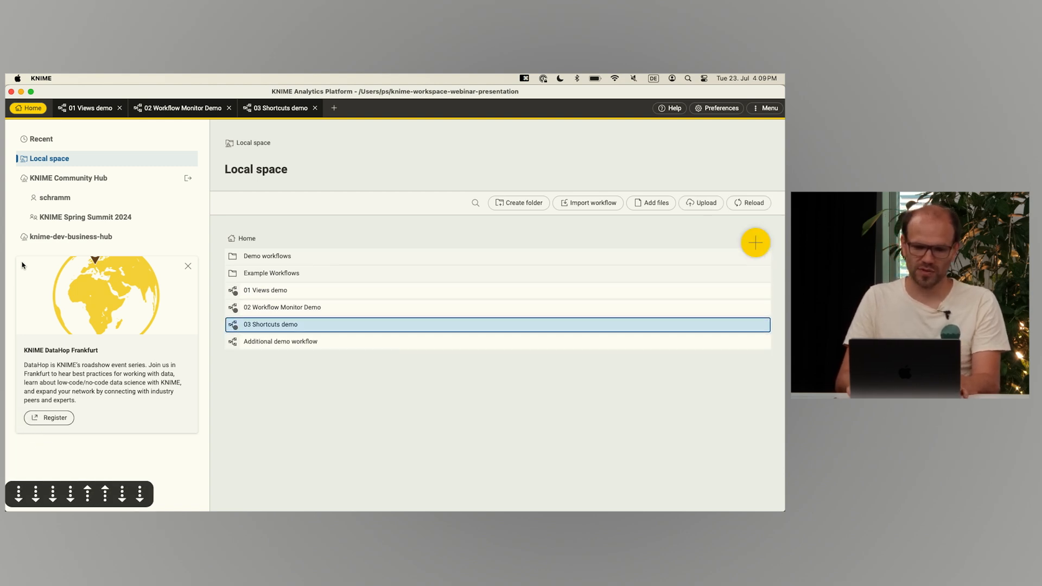
key(Down)
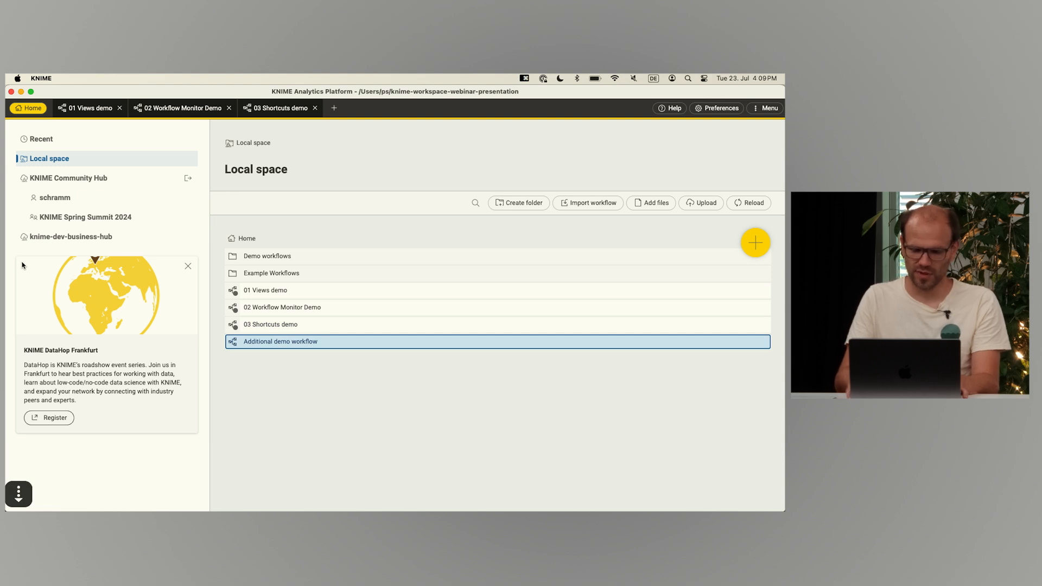
key(Return)
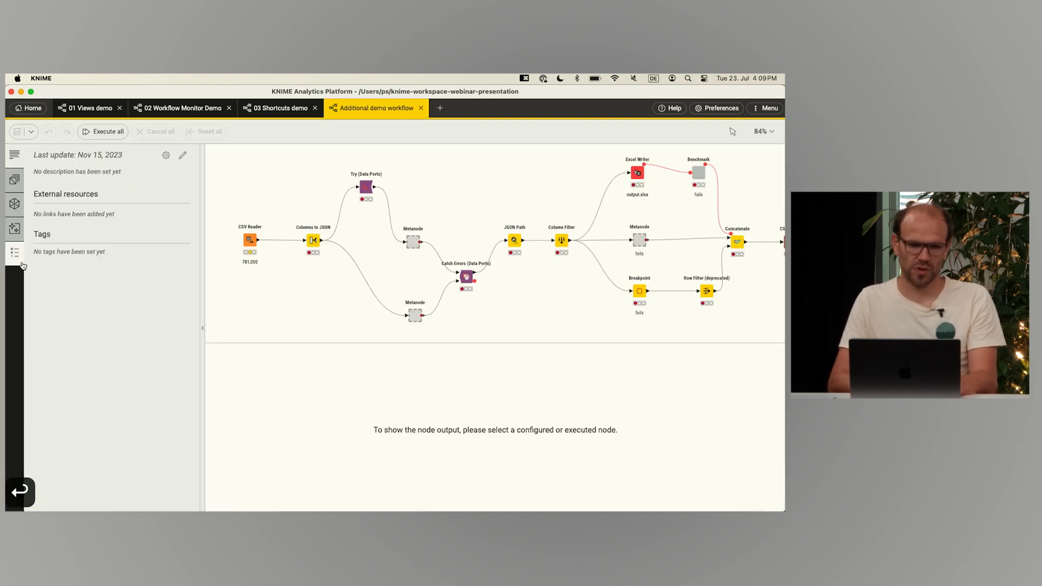
- Return to the home page and move the focus through its open workflows, spaces and Local space controls
click(29, 108)
key(Tab)
key(Tab)
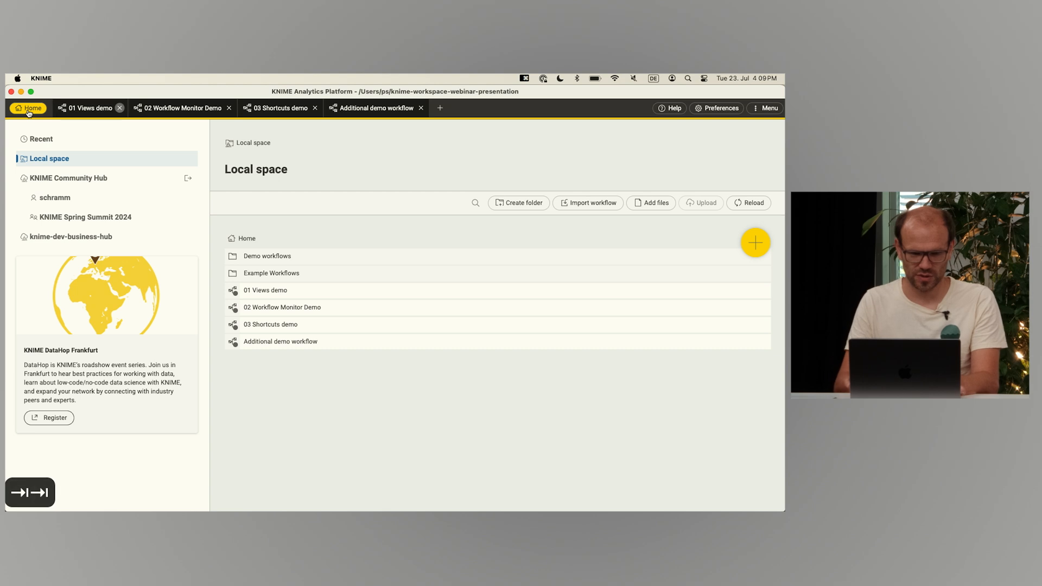
key(Tab)
key(Tab)
key(Tab)
key(Tab)
key(Tab)
key(Tab)
key(Tab)
key(Tab)
key(Tab)
key(Tab)
key(Tab)
key(Tab)
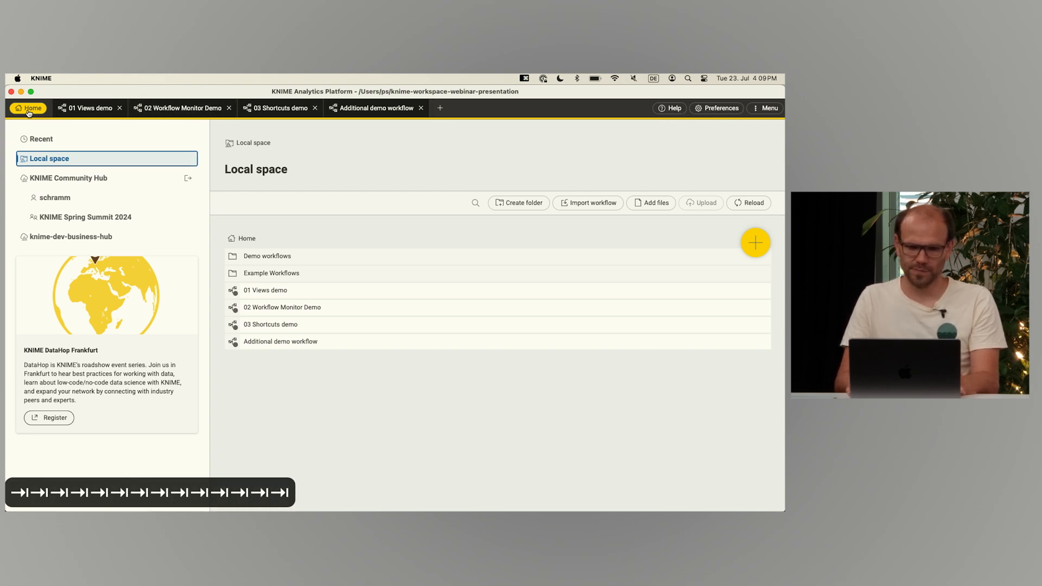
key(Tab)
key(Tab)
key(Tab)
key(Tab)
key(Tab)
key(Tab)
key(Tab)
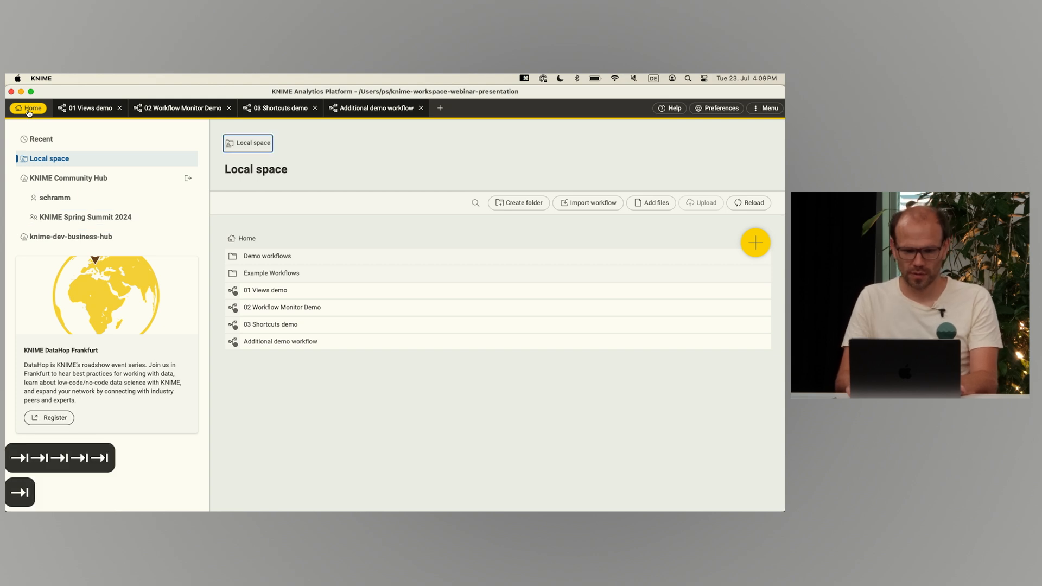
key(Tab)
key(Tab)
key(Tab)
key(Tab)
key(Tab)
key(Tab)
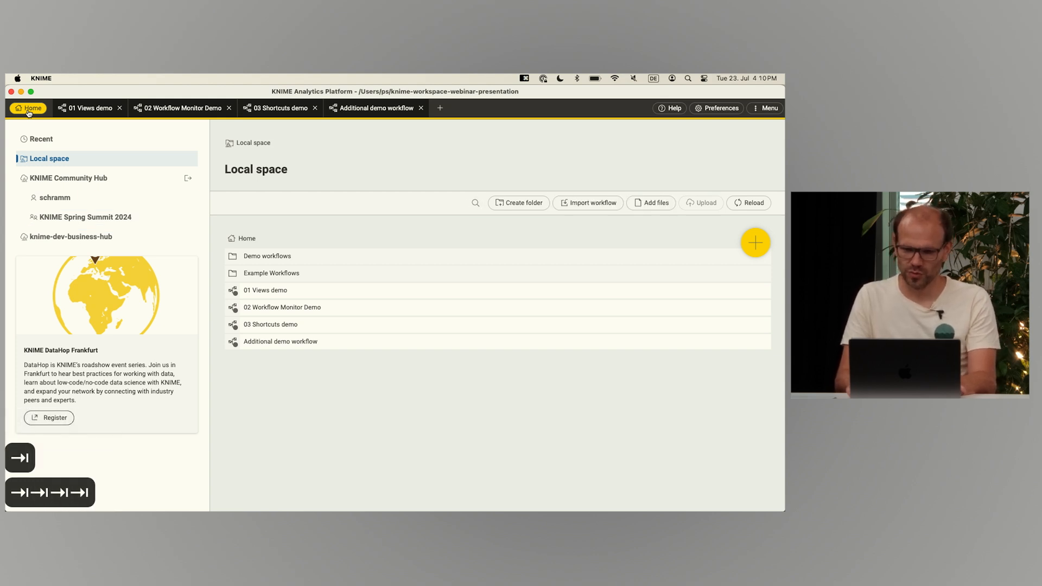
key(Tab)
key(Tab)
key(shift+Tab)
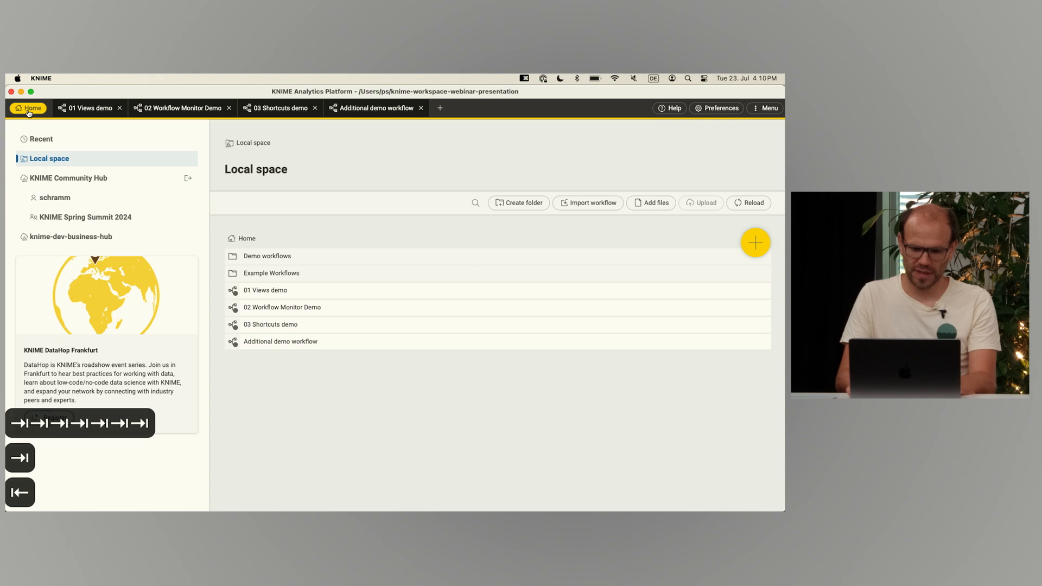
- Switch to the 03 Shortcuts demo workflow and open its save options
click(260, 111)
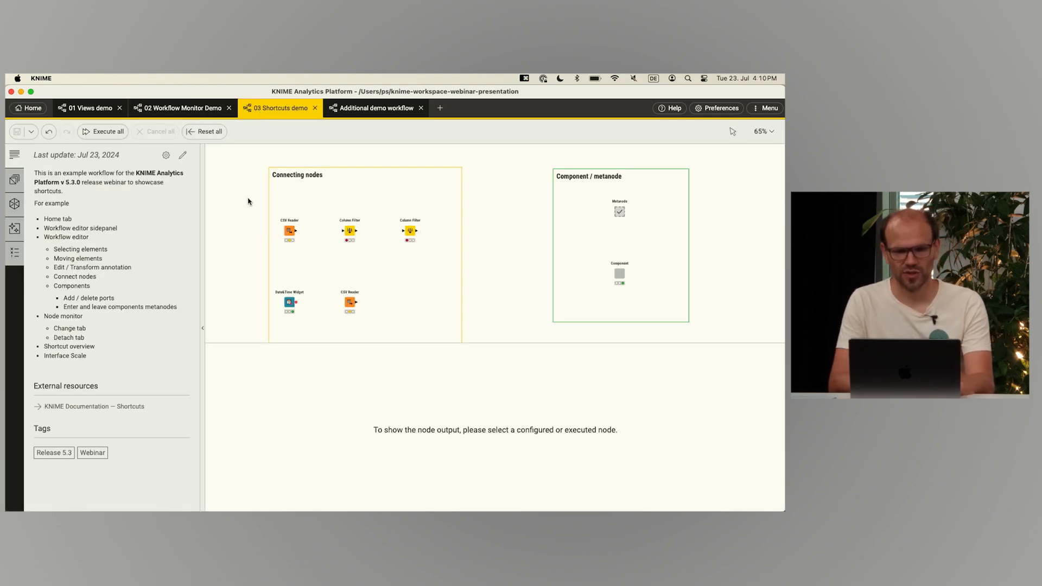
key(Tab)
key(Tab)
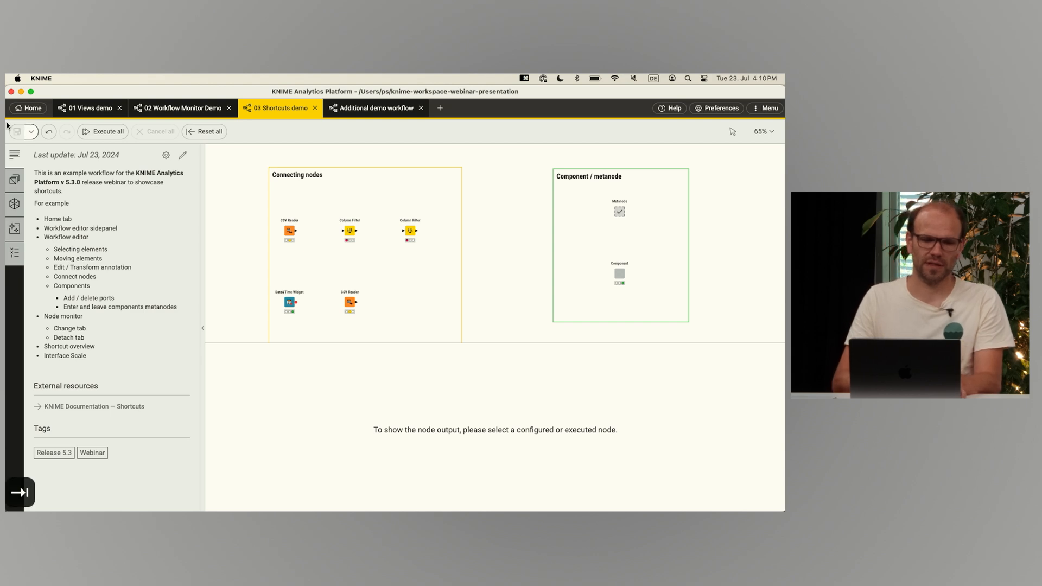
key(shift+Tab)
key(Return)
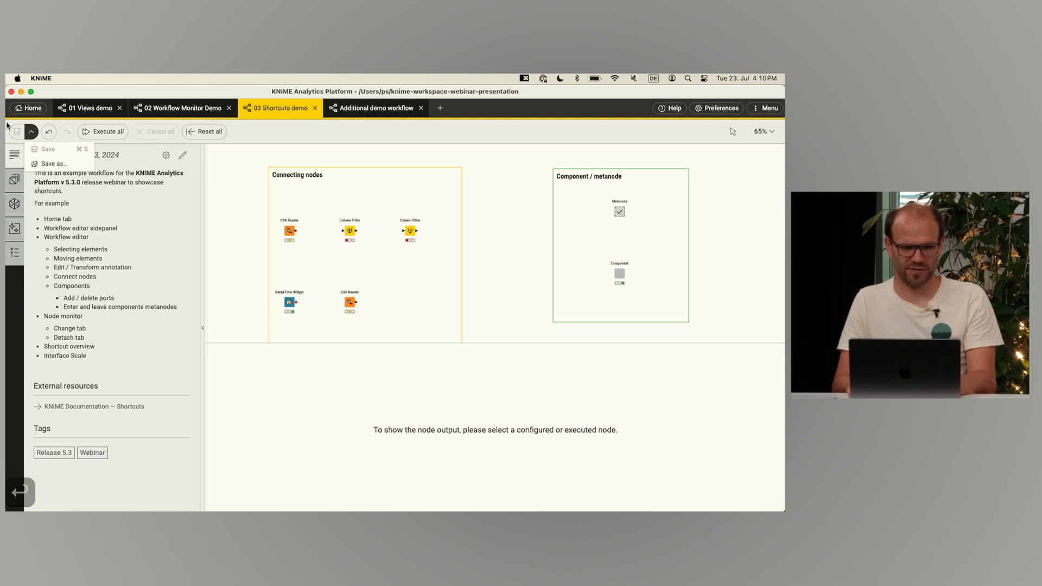
- Close the save options and move the focus through the workflow actions to the side panel sections
key(shift+Tab)
key(Tab)
key(Tab)
key(Tab)
key(Tab)
key(Tab)
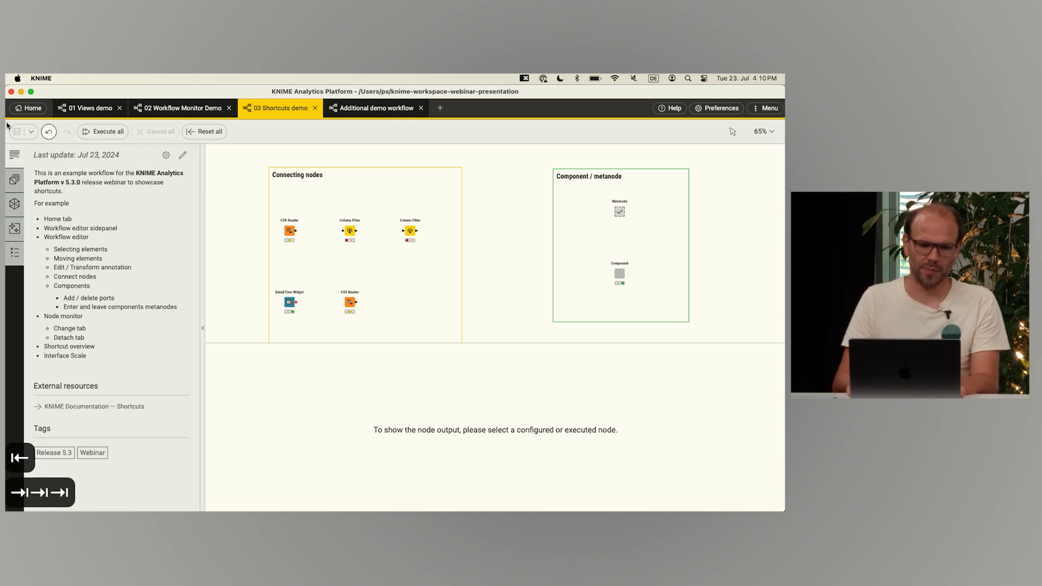
key(shift+Tab)
key(Tab)
key(Tab)
key(Tab)
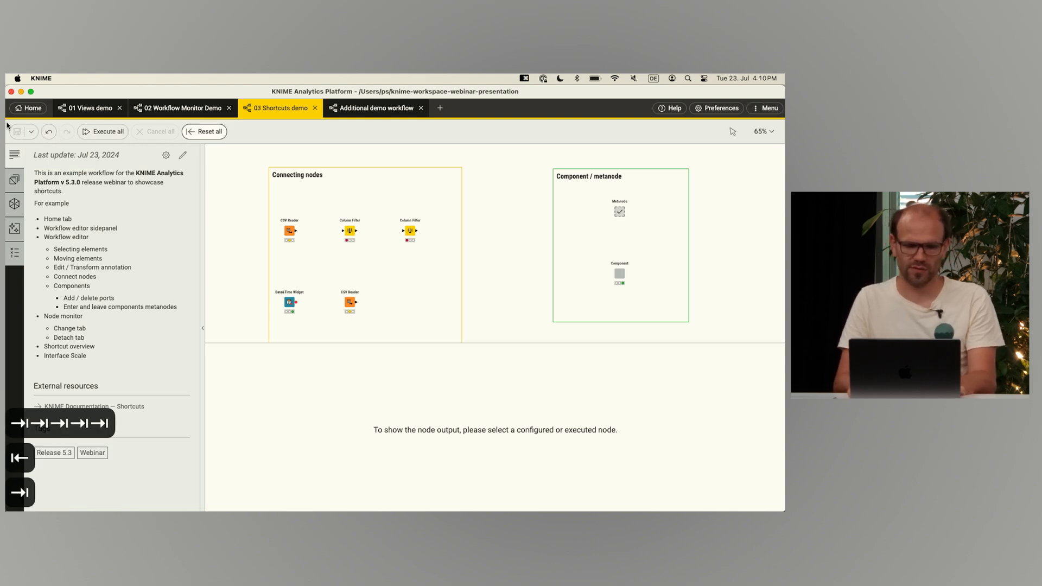
key(Tab)
key(Tab)
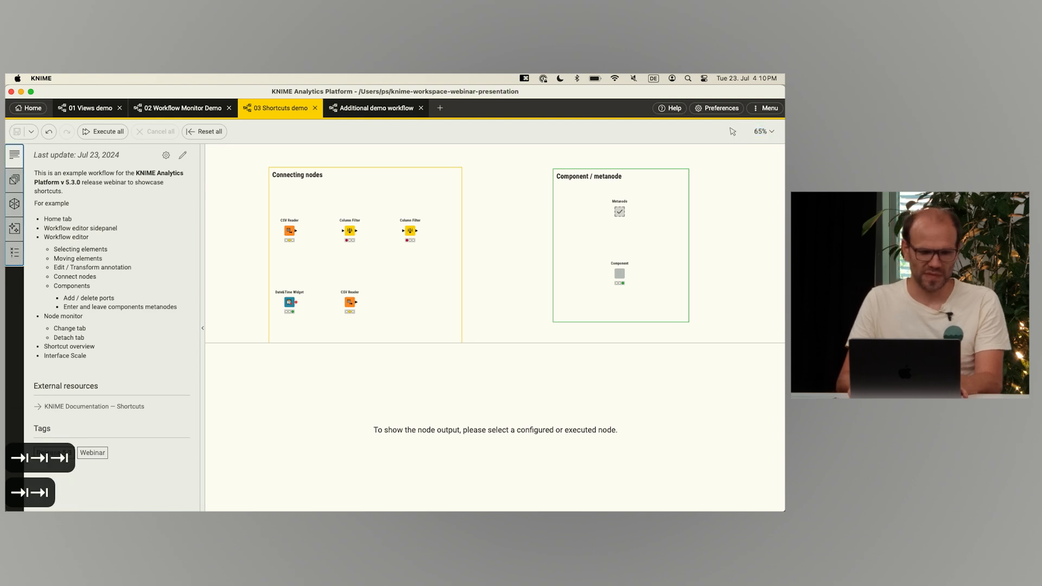
- Browse the side panel sections, including the KNIME AI Assistant and space explorer, and go back to the workflow description
key(Down)
key(Down)
key(Down)
key(Down)
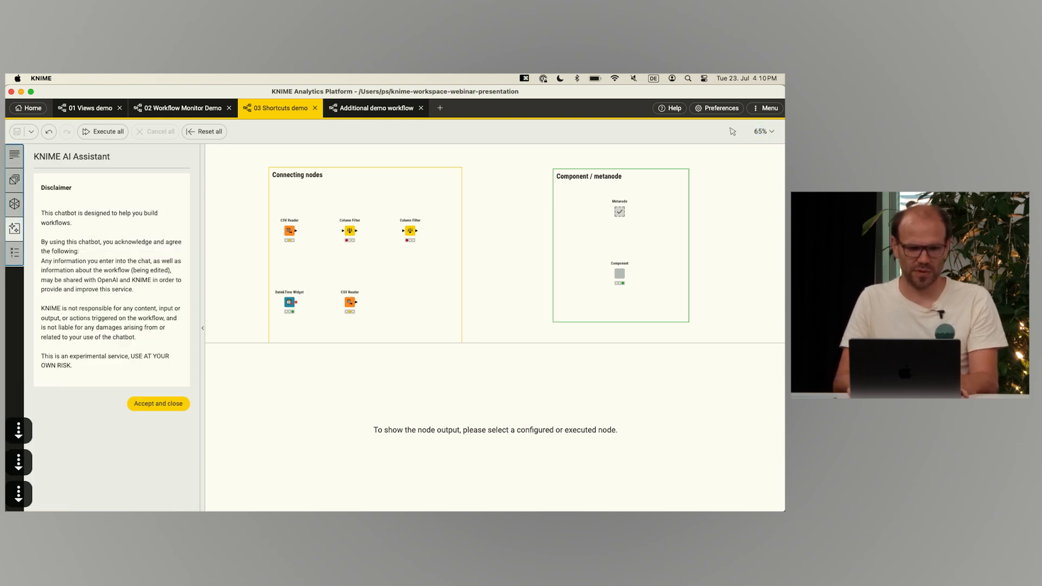
key(Up)
key(Up)
key(Up)
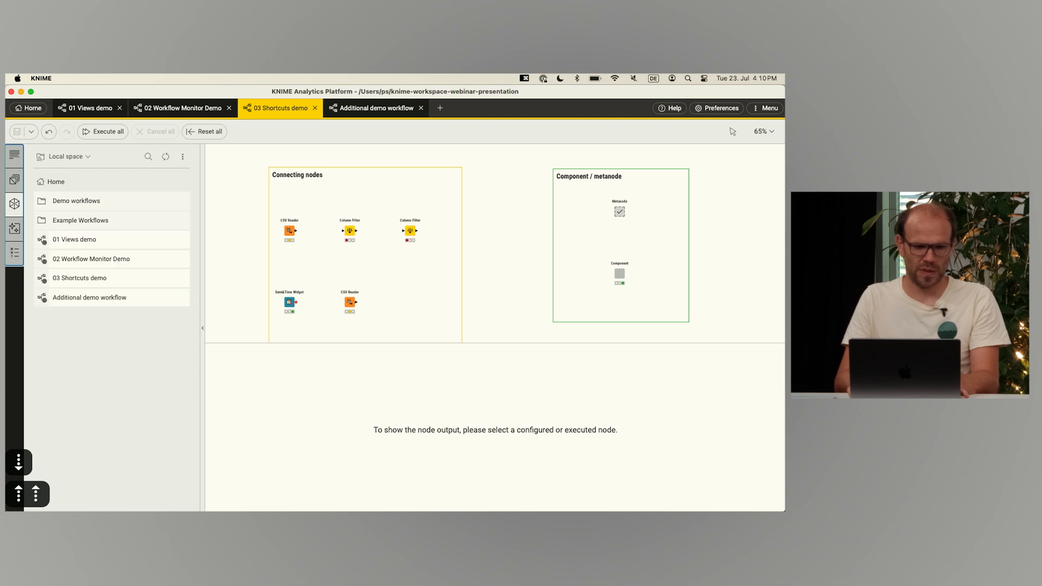
key(Up)
key(Tab)
key(Tab)
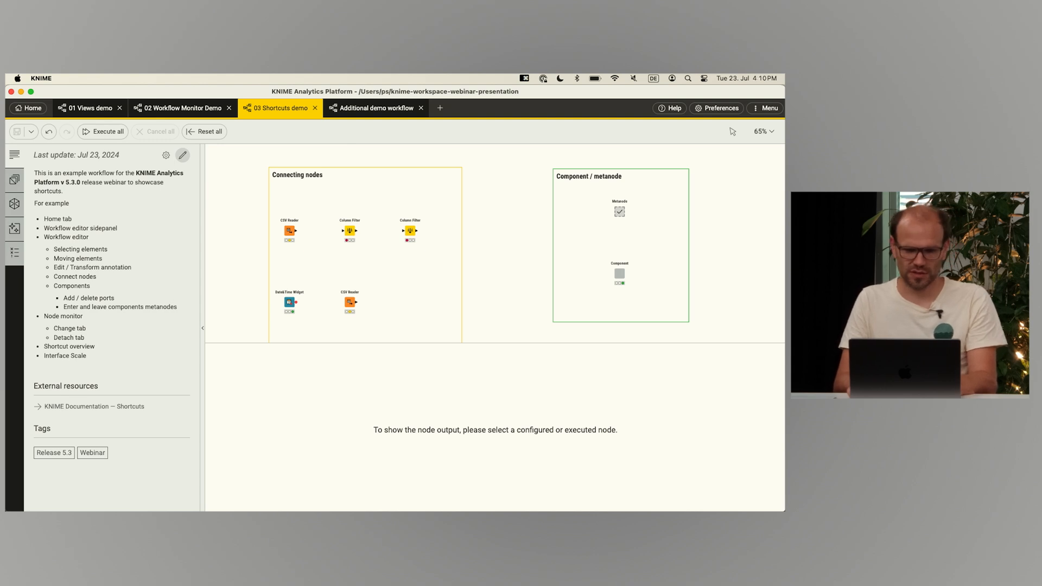
key(shift+Tab)
key(shift+Tab)
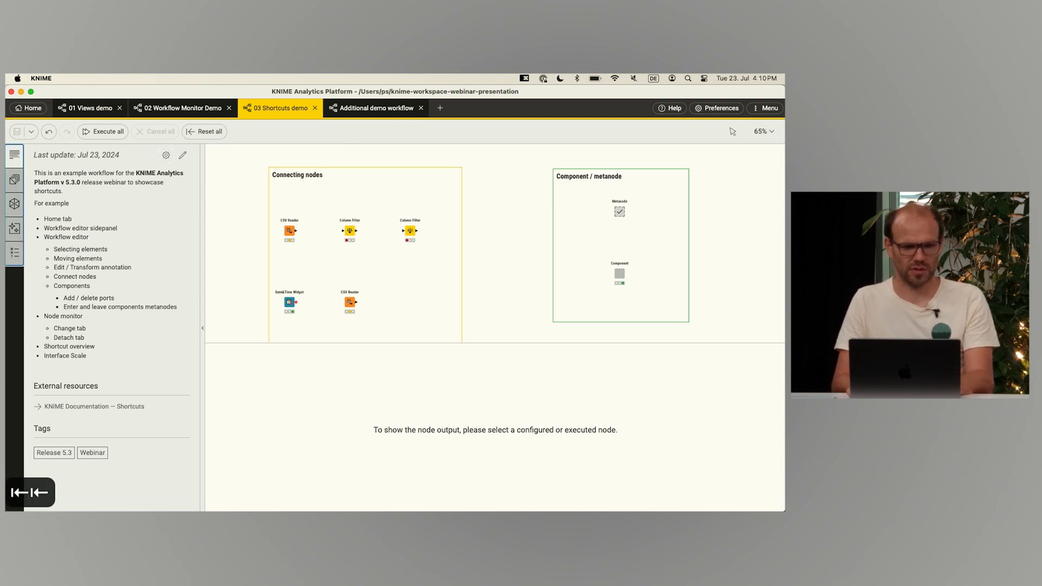
- Show the node repository in the side panel and move the focus into it
key(Down)
key(Down)
key(Up)
key(Tab)
key(Tab)
key(Tab)
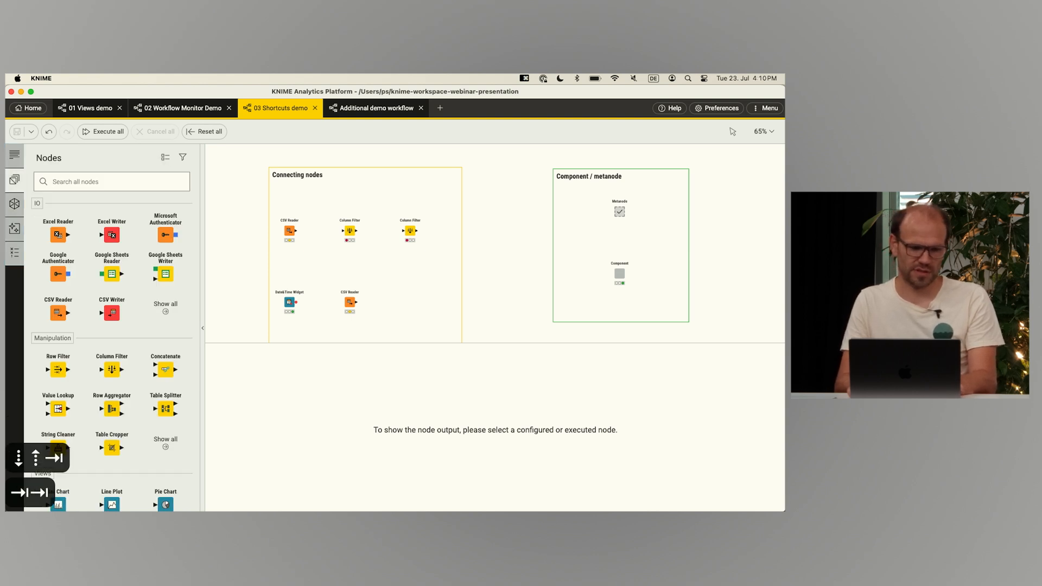
- Move the focus into the node repository list to the Excel Reader node
key(Tab)
key(Down)
key(Down)
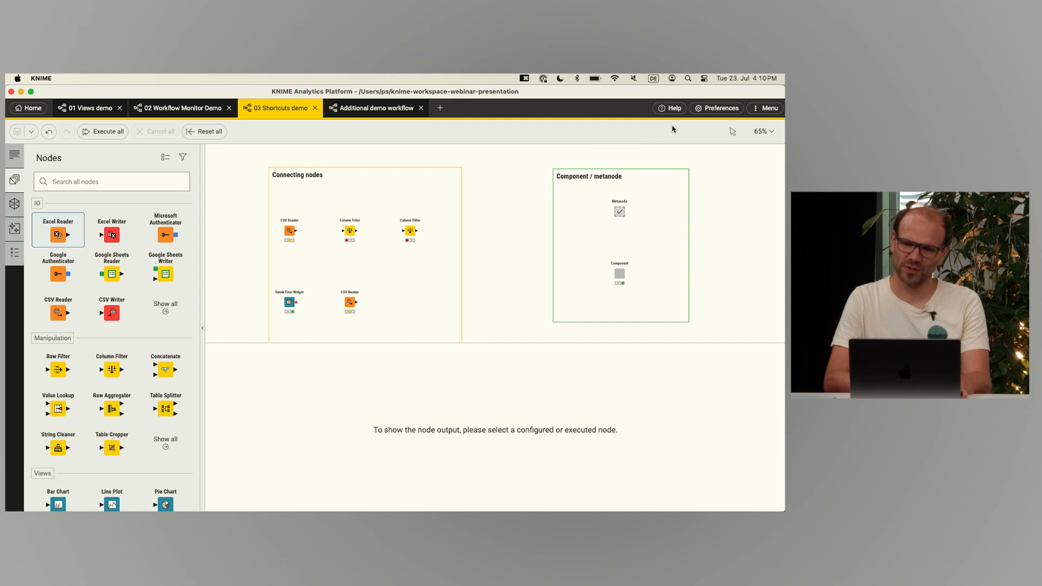
- Show the list of keyboard shortcuts and filter it by "connec"
click(674, 110)
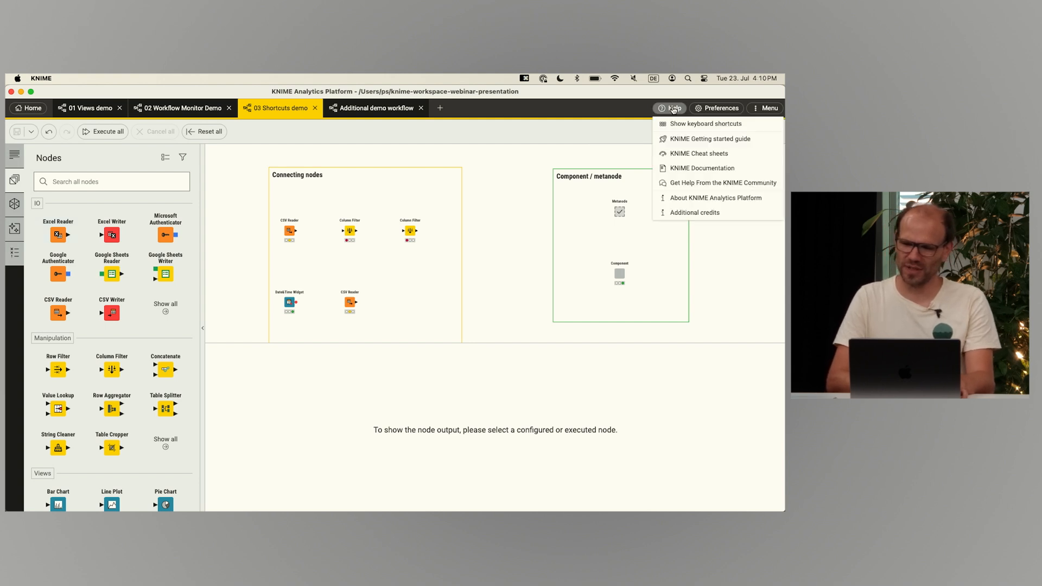
click(679, 123)
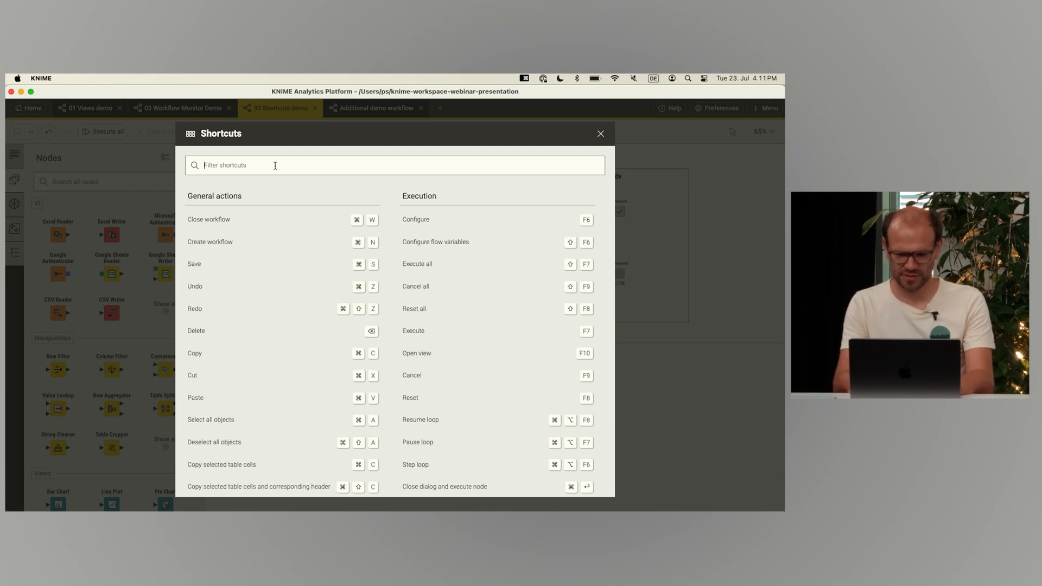
text(connec)
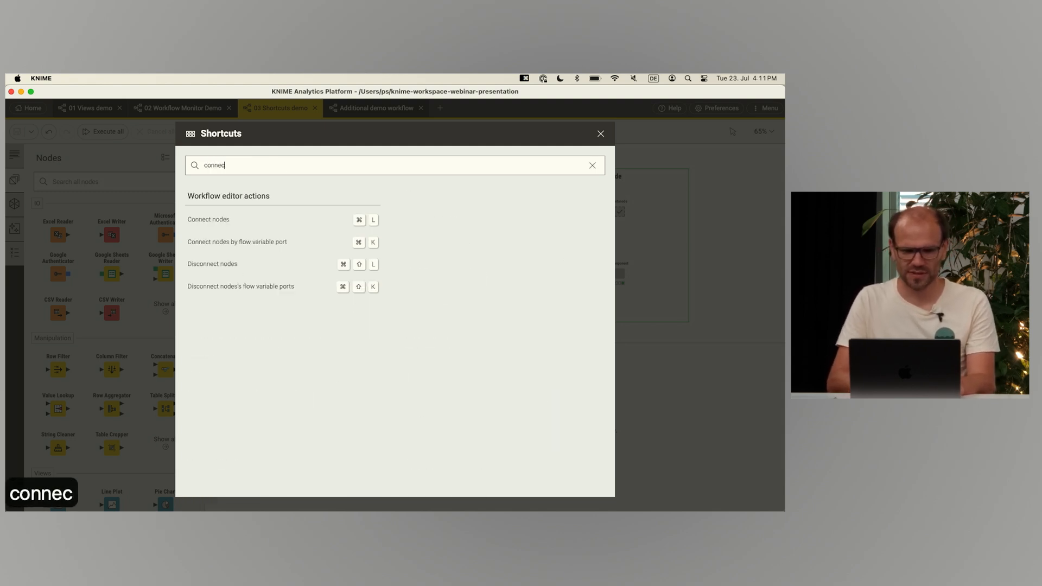
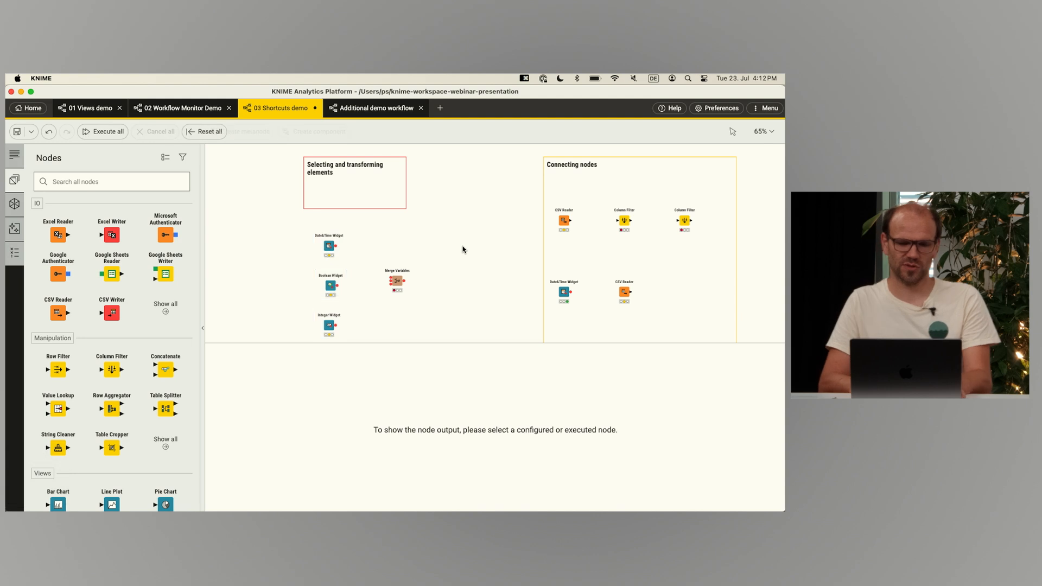
- Connect the upper CSV Reader to the adjacent Column Filter under Connecting nodes, then disconnect and reconnect the two nodes
scroll(486, 249, right, 5)
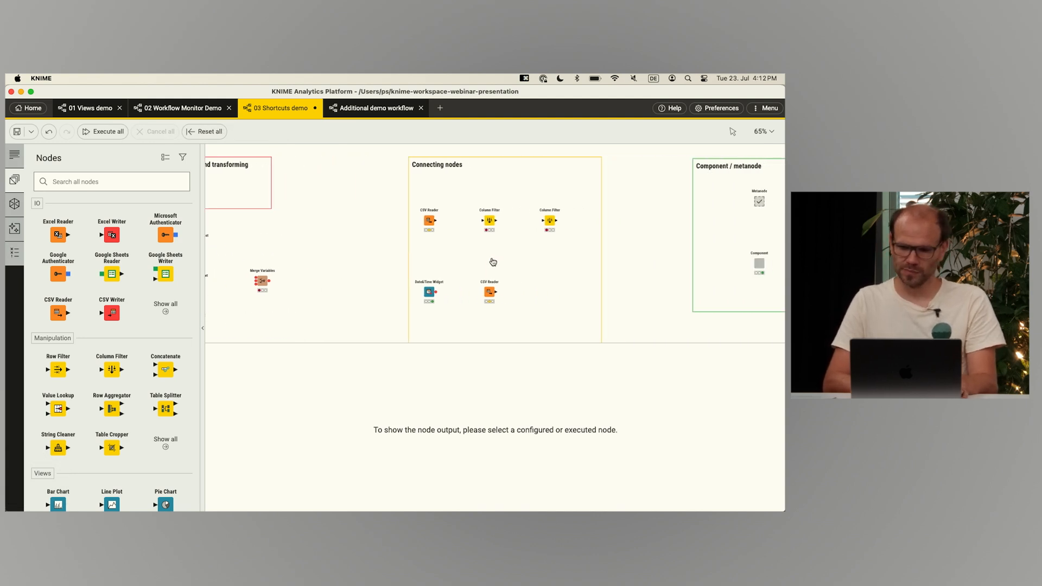
click(429, 220)
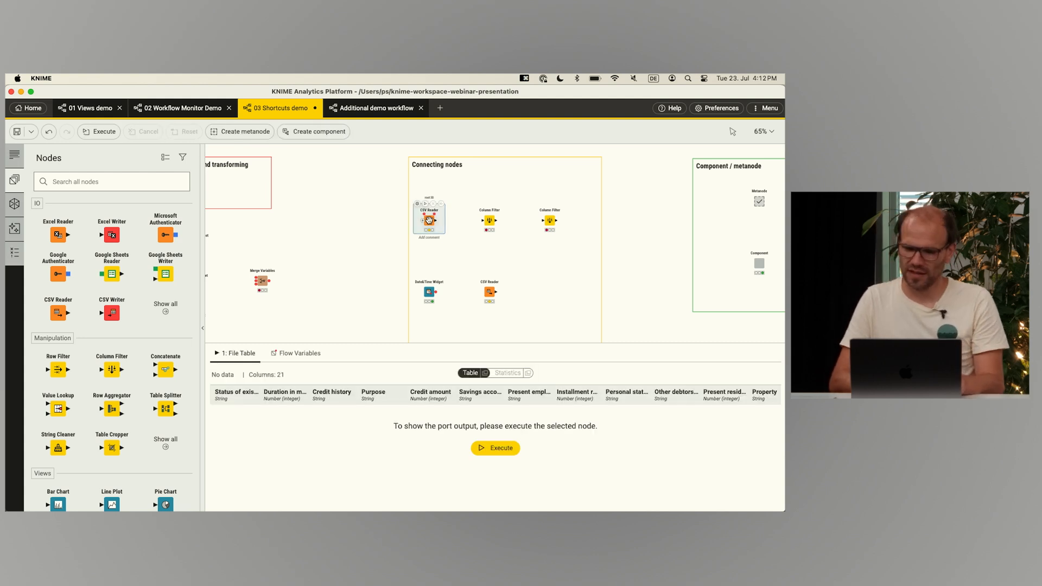
click(362, 210)
click(429, 220)
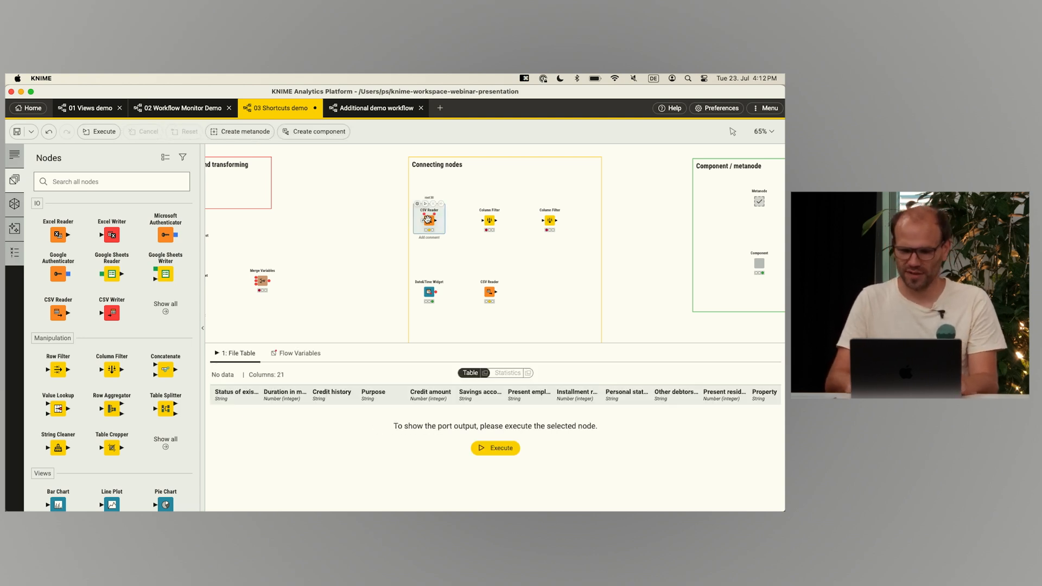
key(shift)
key(shift)
key(shift+Right)
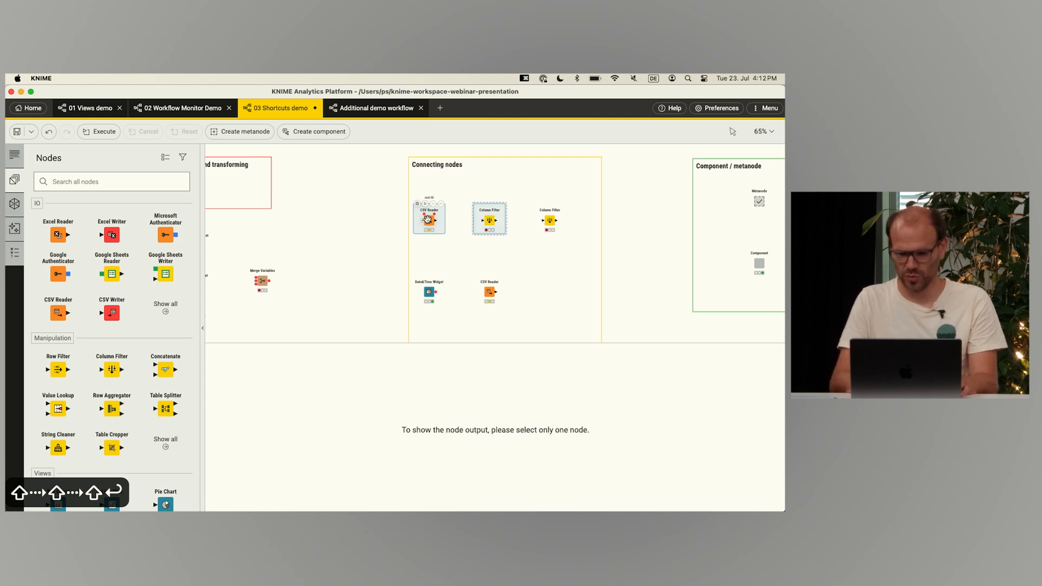
key(super+l)
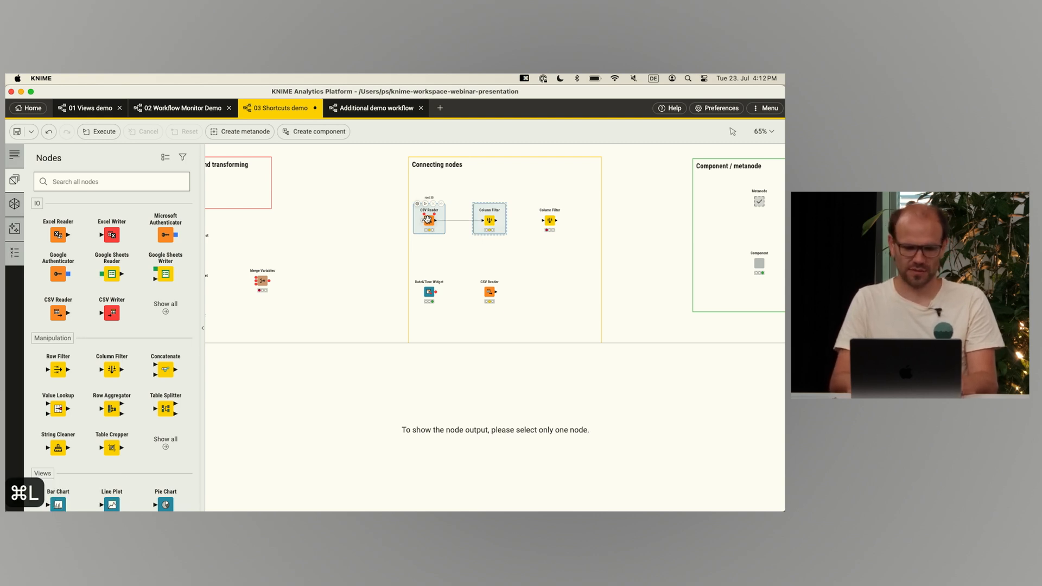
key(shift+super+l)
key(super+l)
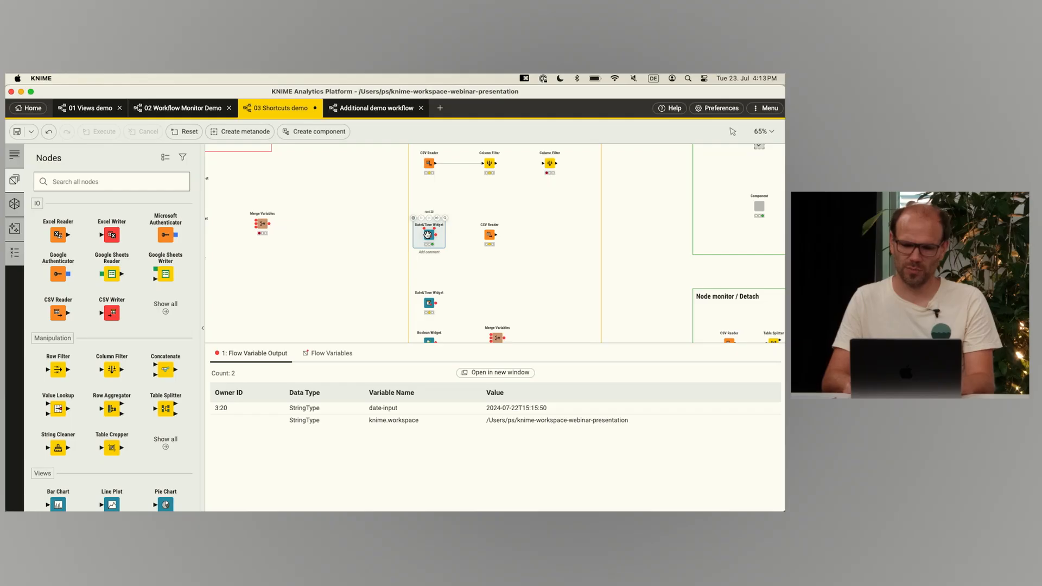
- Add the neighbouring CSV Reader to the Date&Time Widget selection and connect both nodes by their flow variable ports
key(shift)
key(shift)
key(shift+Right)
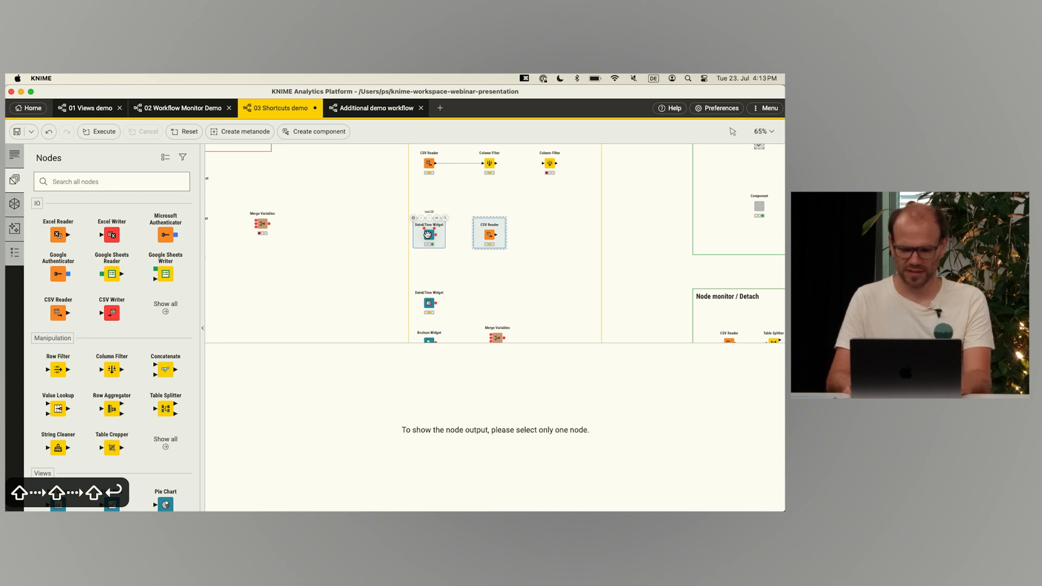
key(super+k)
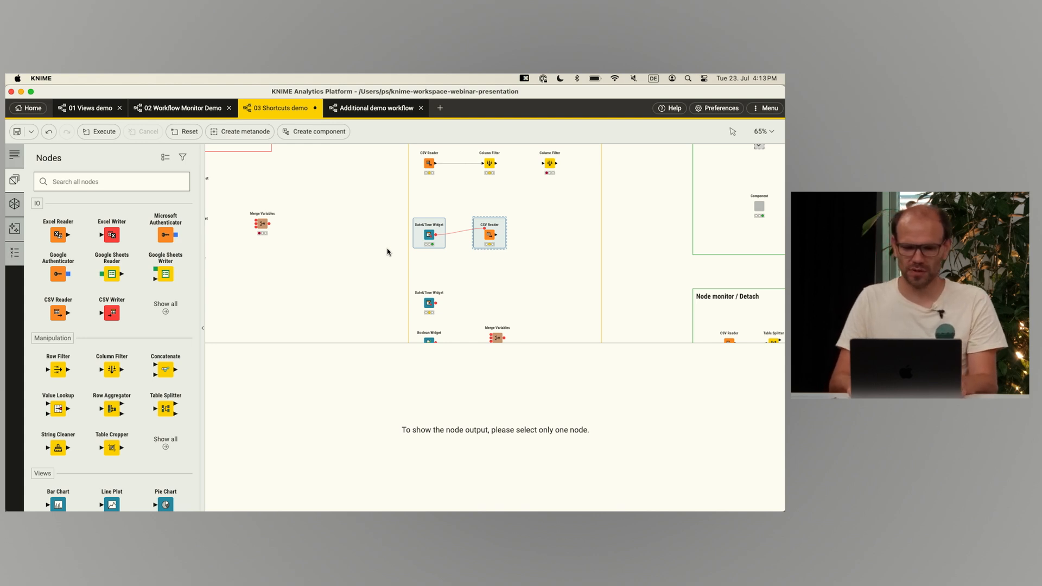
- Select the lower Date&Time, Boolean and Integer Widget nodes together with Merge Variables and connect all three widgets to it
key(Left)
key(Down)
key(Down)
key(Down)
key(Up)
key(Up)
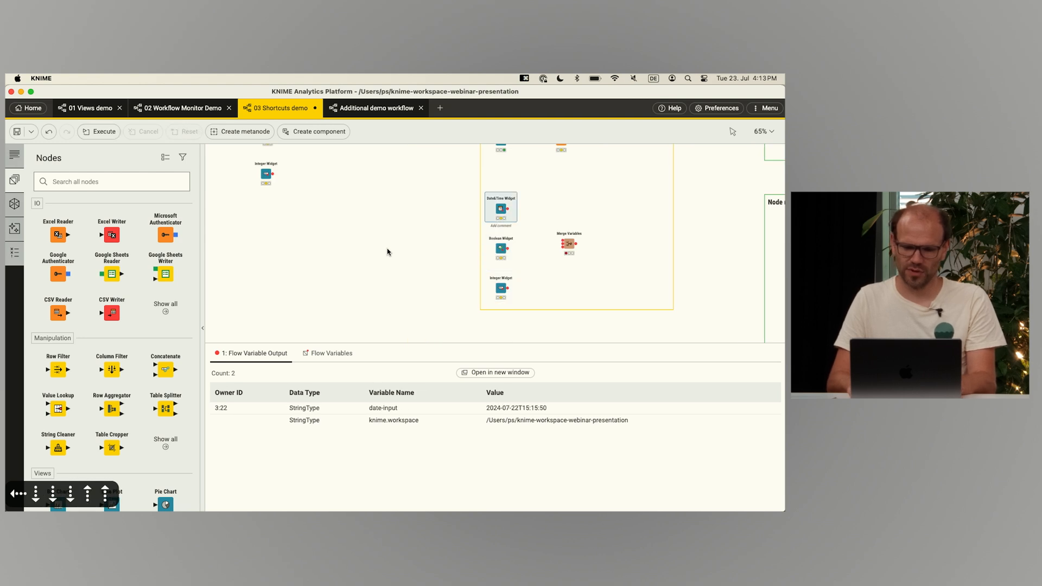
key(shift+Down)
key(shift+Down)
key(shift+Up)
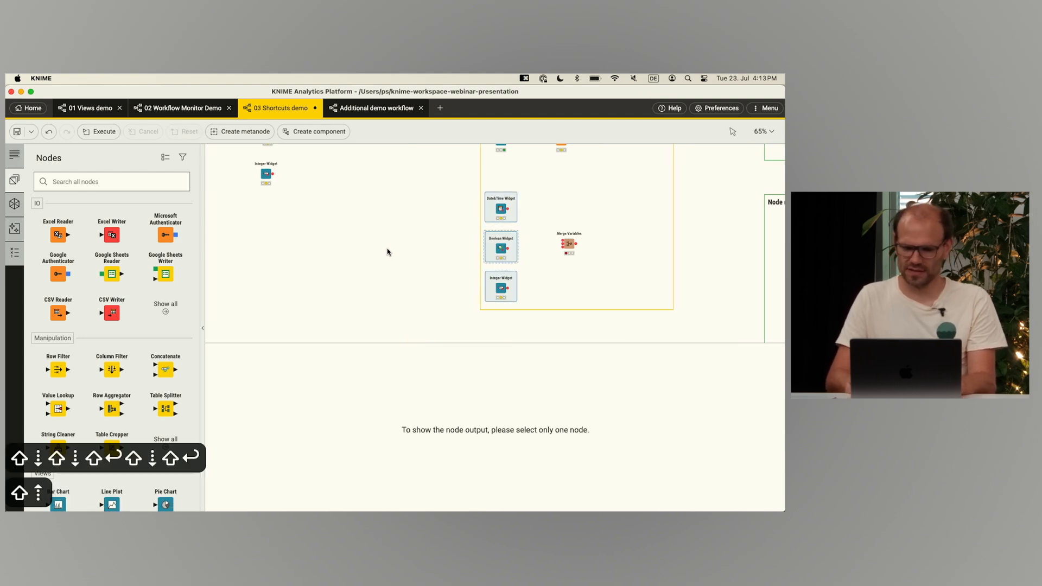
key(shift+Right)
key(shift+Return)
key(super+l)
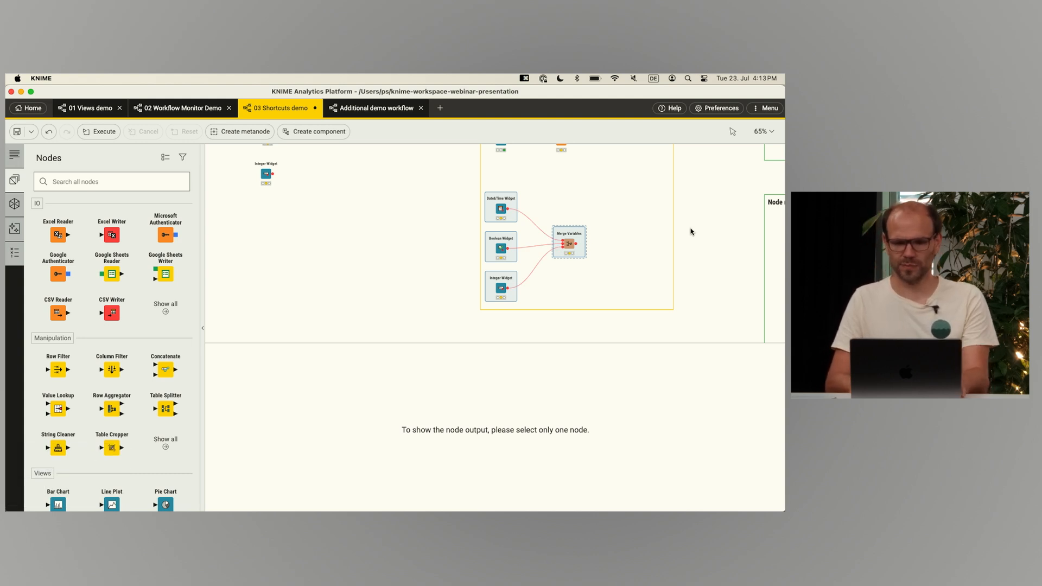
- Add an output port to the Metanode in the Component / metanode area and remove that port again
scroll(691, 232, right, 5)
scroll(691, 232, up, 3)
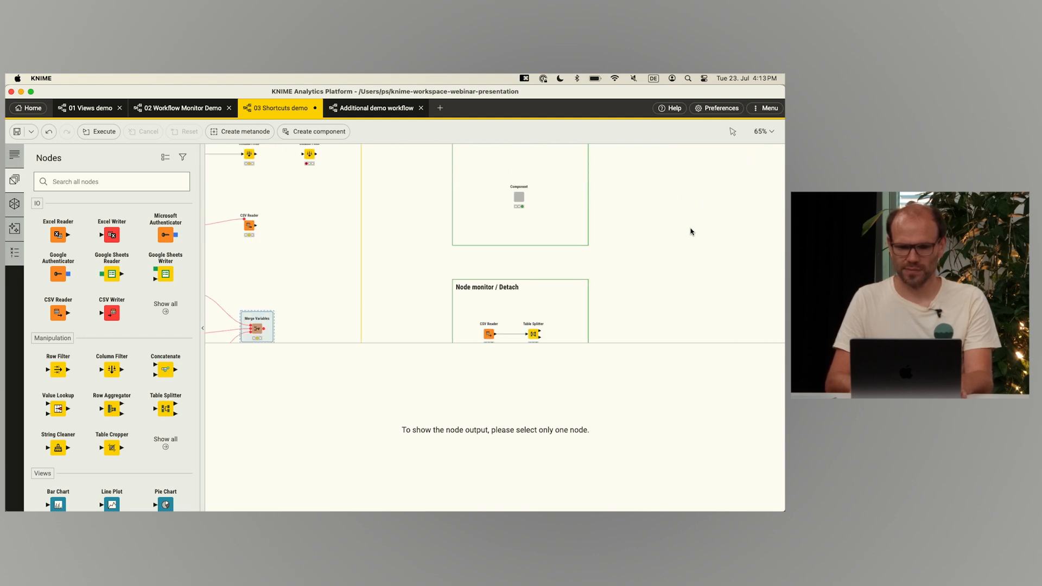
scroll(690, 232, up, 2)
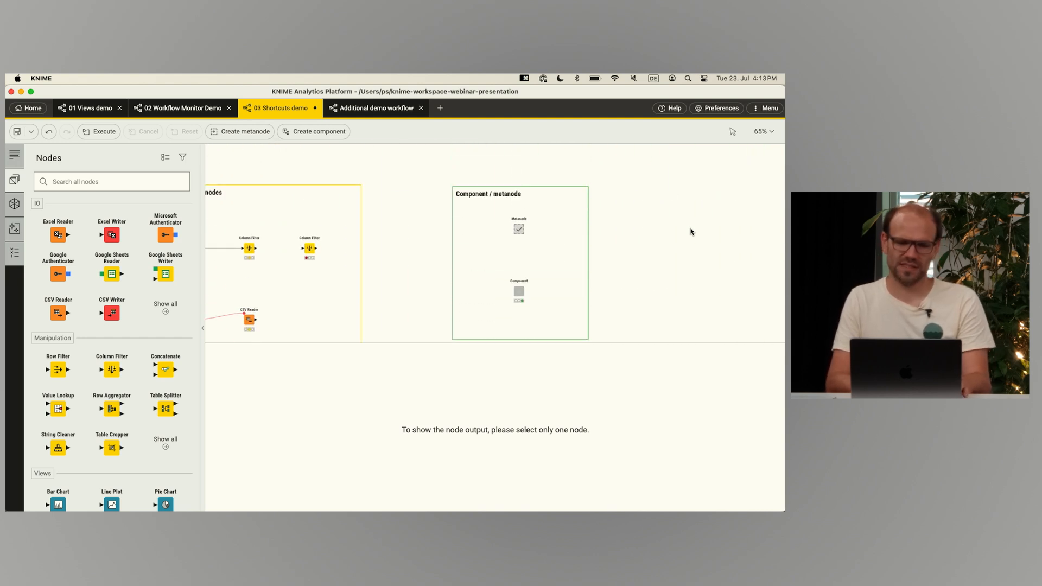
click(518, 229)
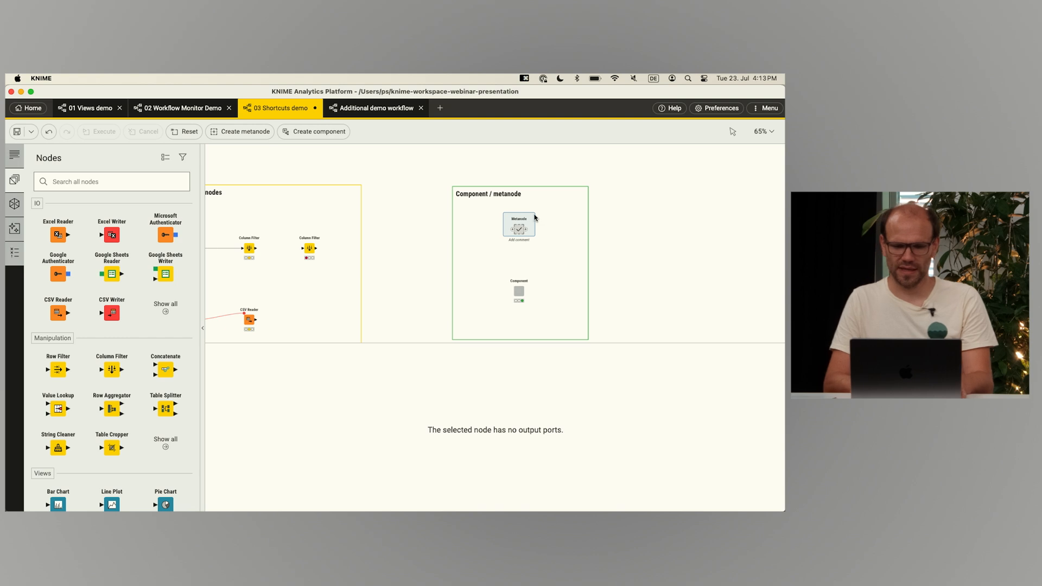
scroll(516, 230, up, 5)
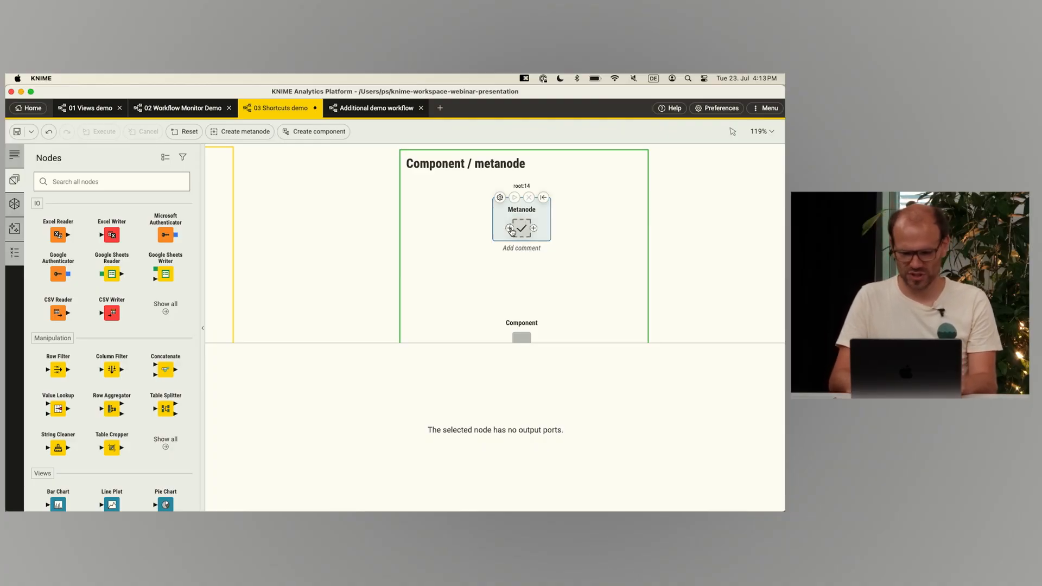
key(ctrl+p)
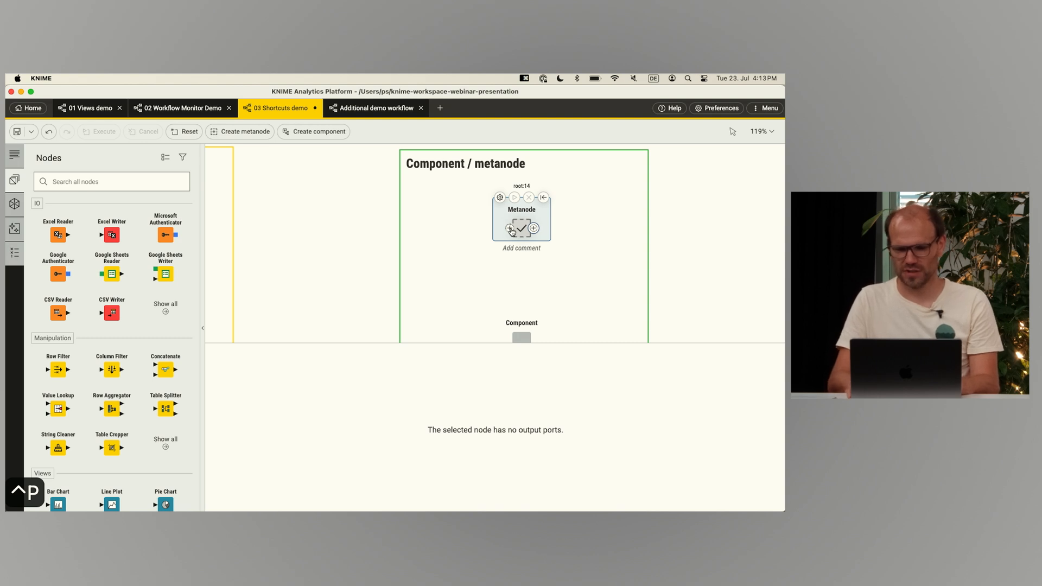
key(Return)
key(Down)
key(Return)
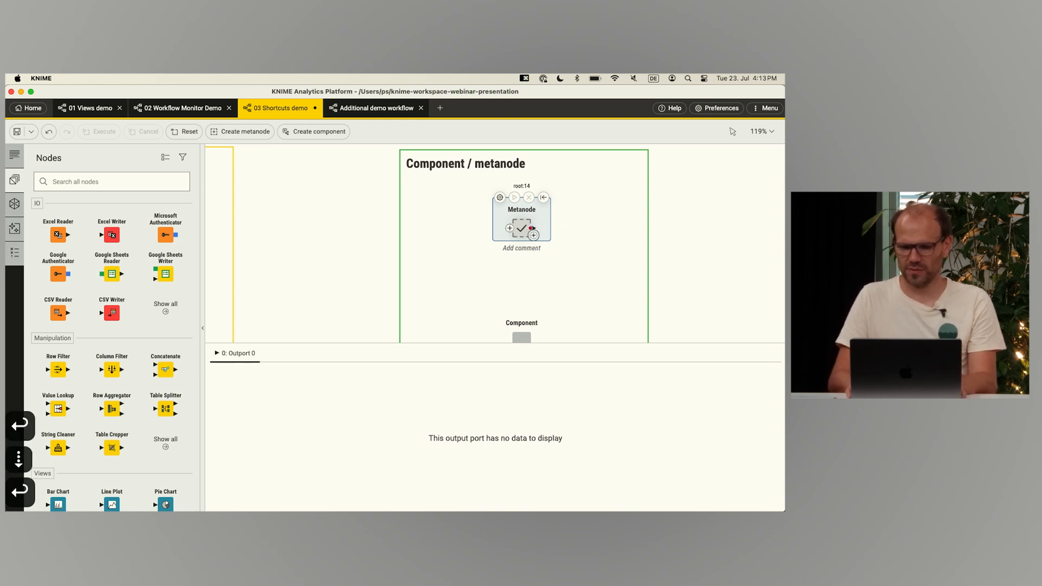
key(Up)
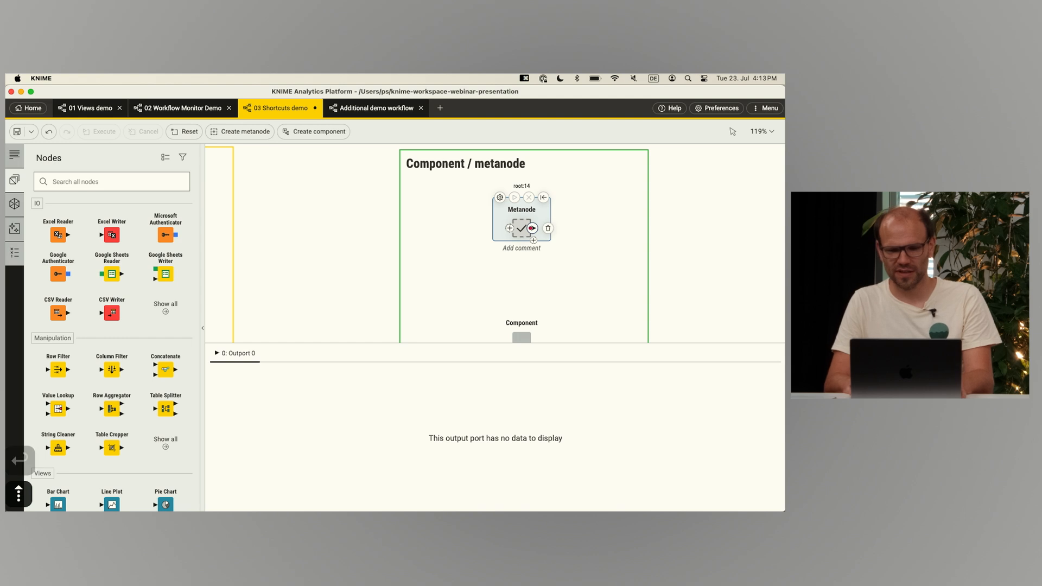
key(BackSpace)
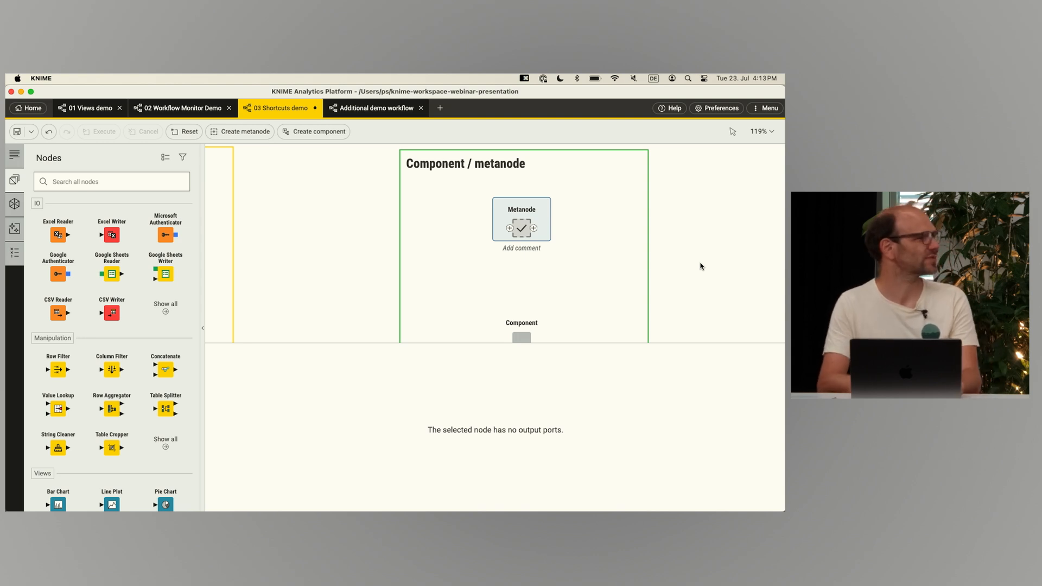
- Open the Metanode to see its contents and return to the 03 Shortcuts demo parent workflow
scroll(700, 266, down, 1)
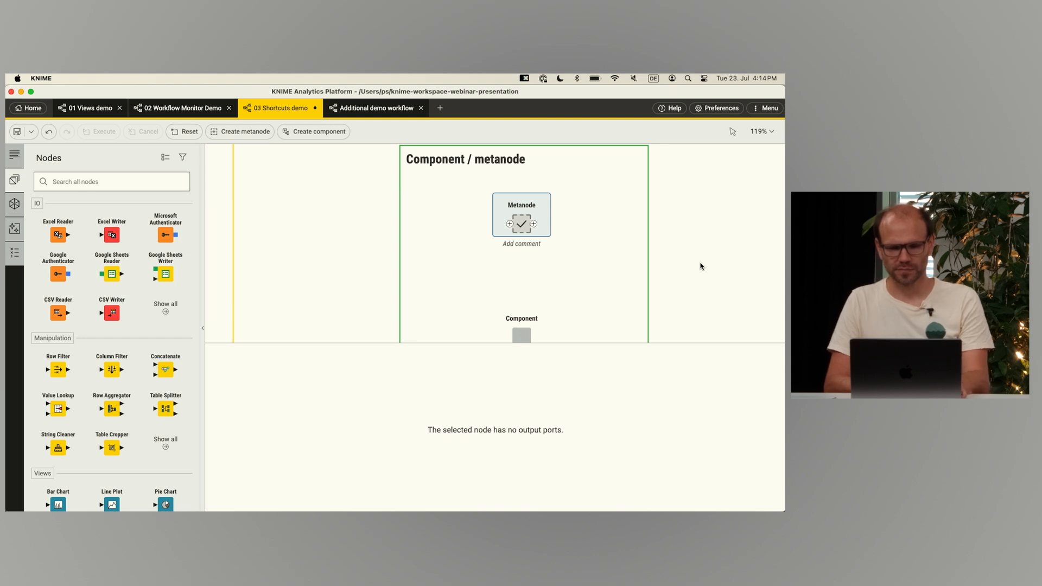
scroll(700, 266, down, 2)
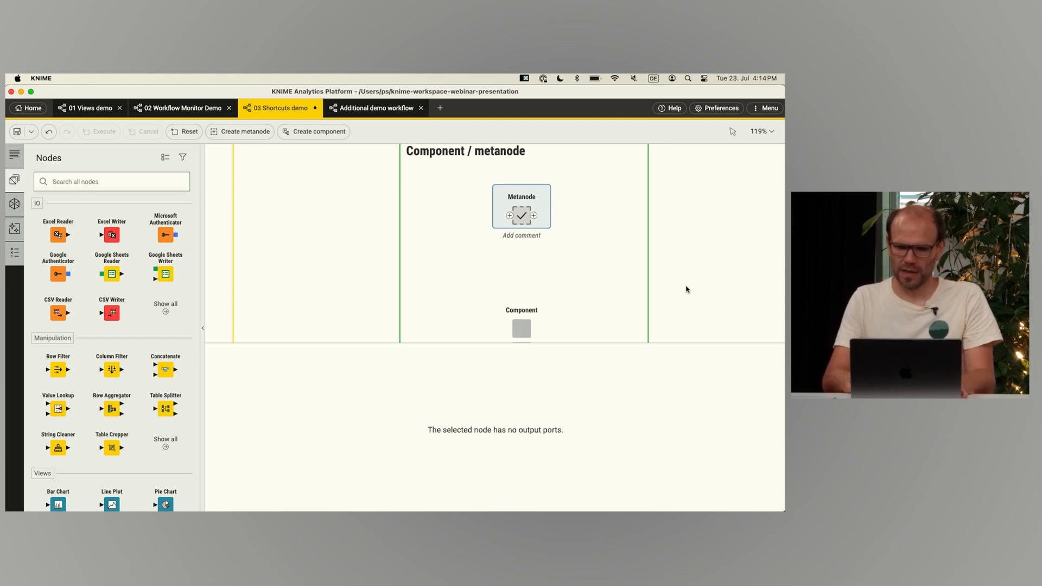
scroll(687, 289, down, 5)
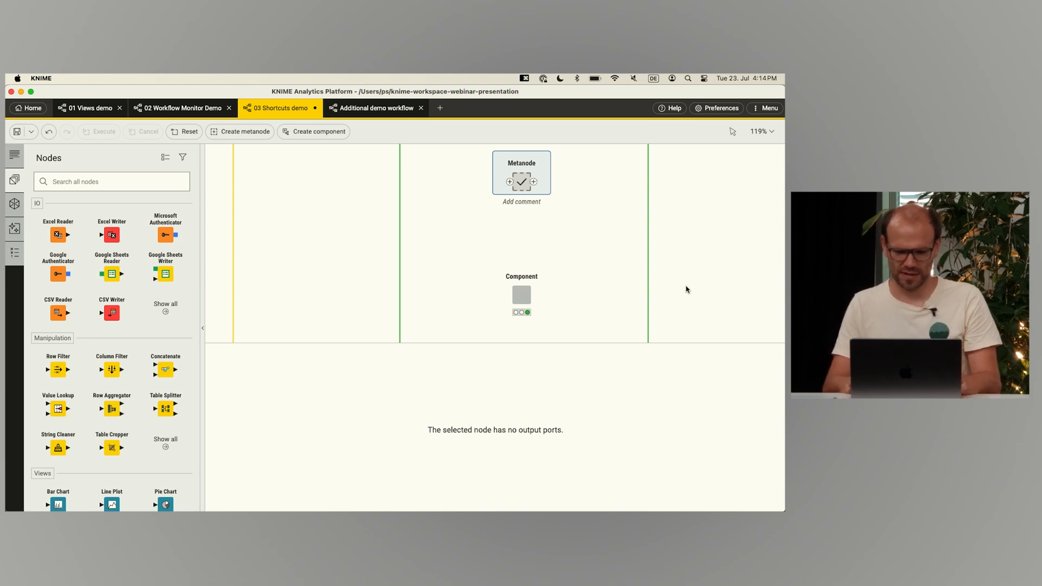
key(alt+super+Return)
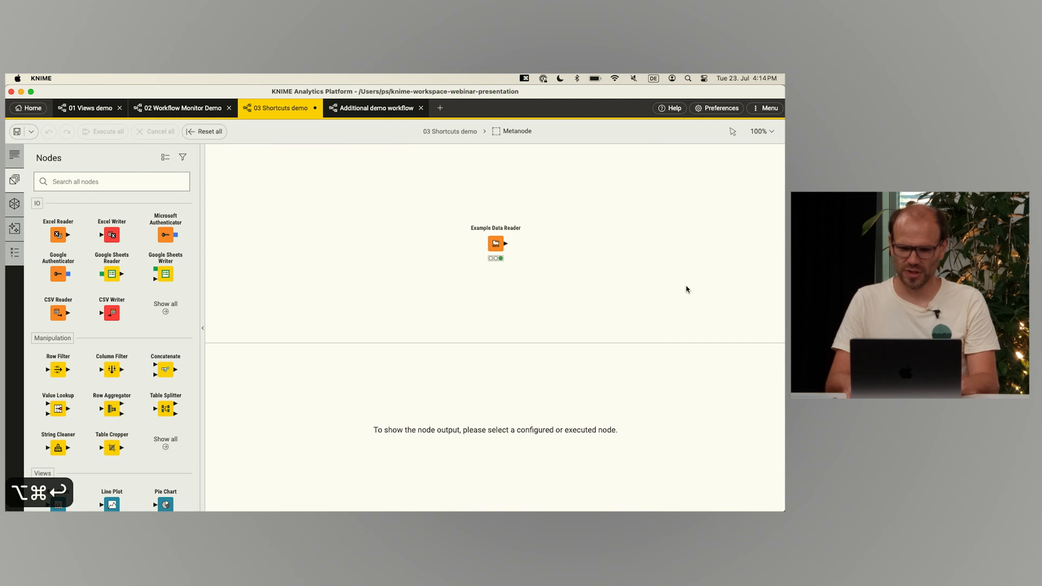
key(ctrl+alt+super+Return)
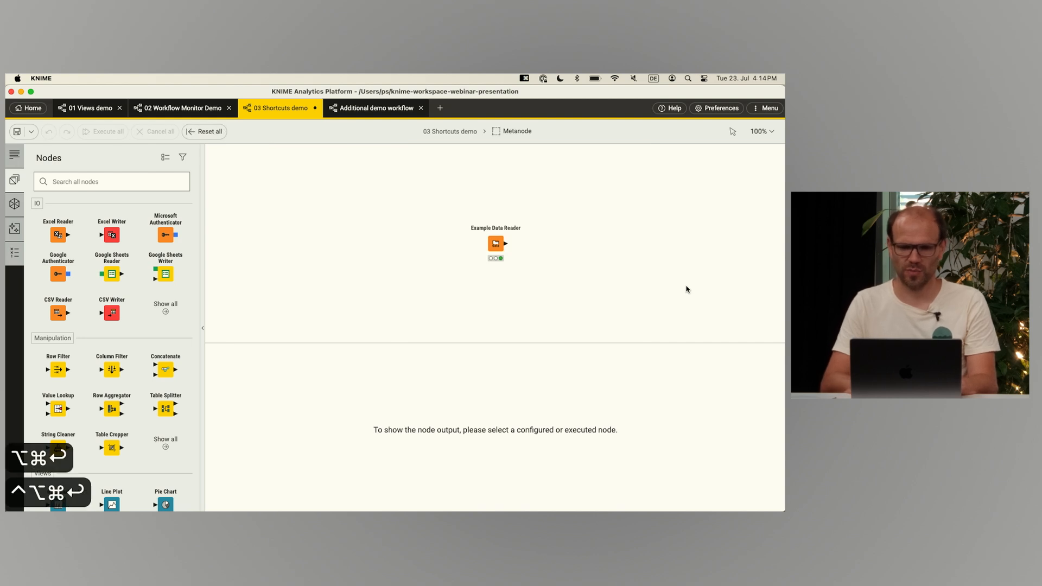
click(454, 132)
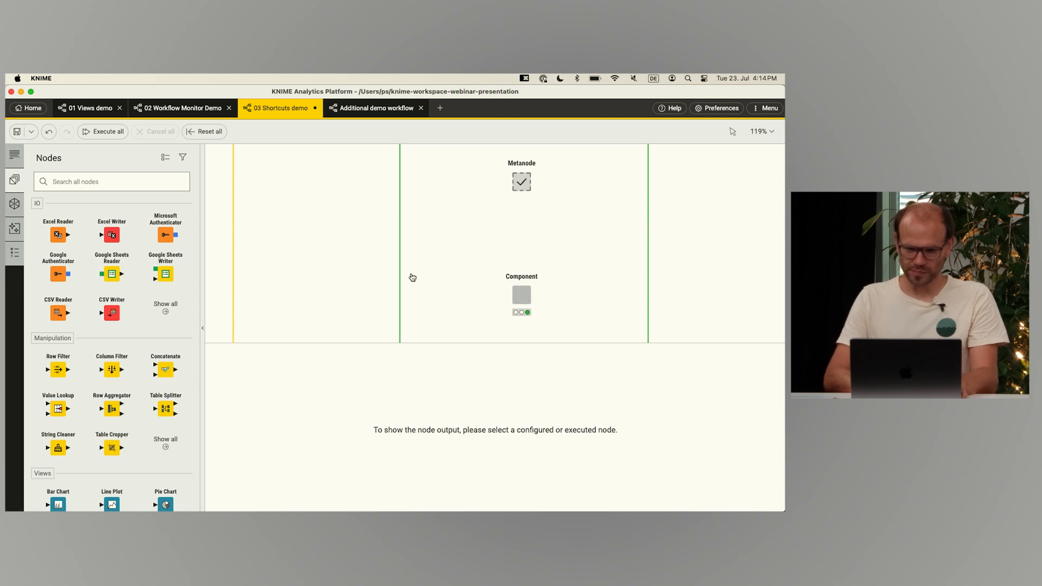
- Cycle the Table Splitter's output display through its top table, bottom table and flow variables, and detach the top output table
scroll(368, 276, down, 5)
ctrl+scroll(368, 276, down, 3)
scroll(368, 276, down, 5)
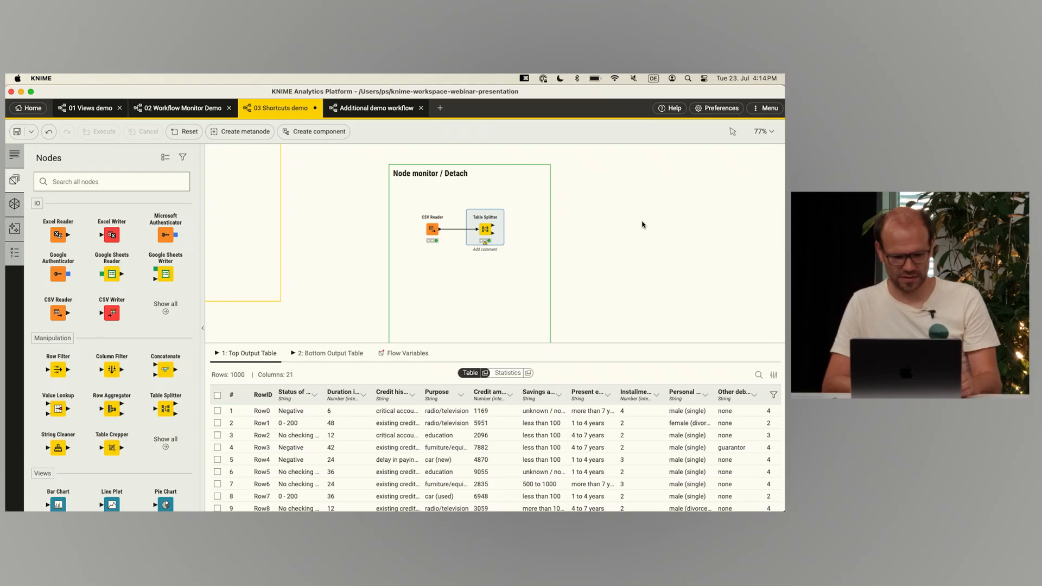
key(shift+2)
key(shift+1)
key(shift+2)
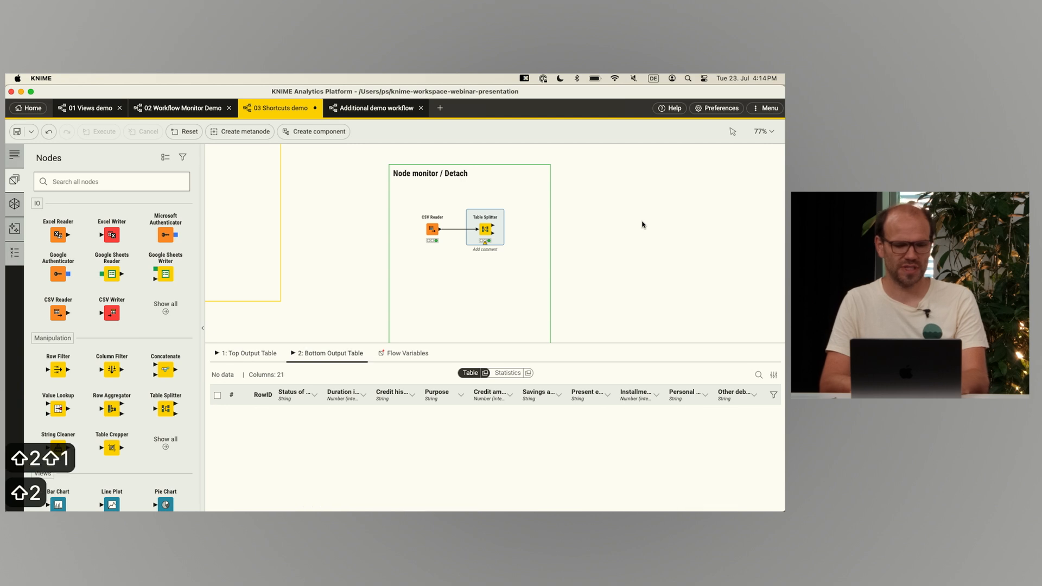
key(shift+0)
key(shift+1)
key(shift+2)
key(shift+0)
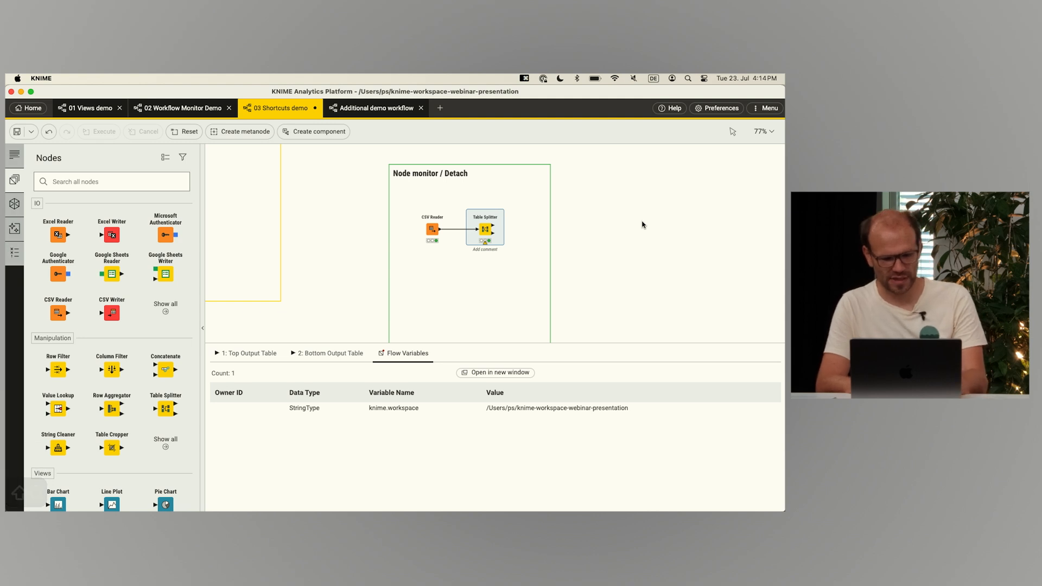
key(alt+shift+1)
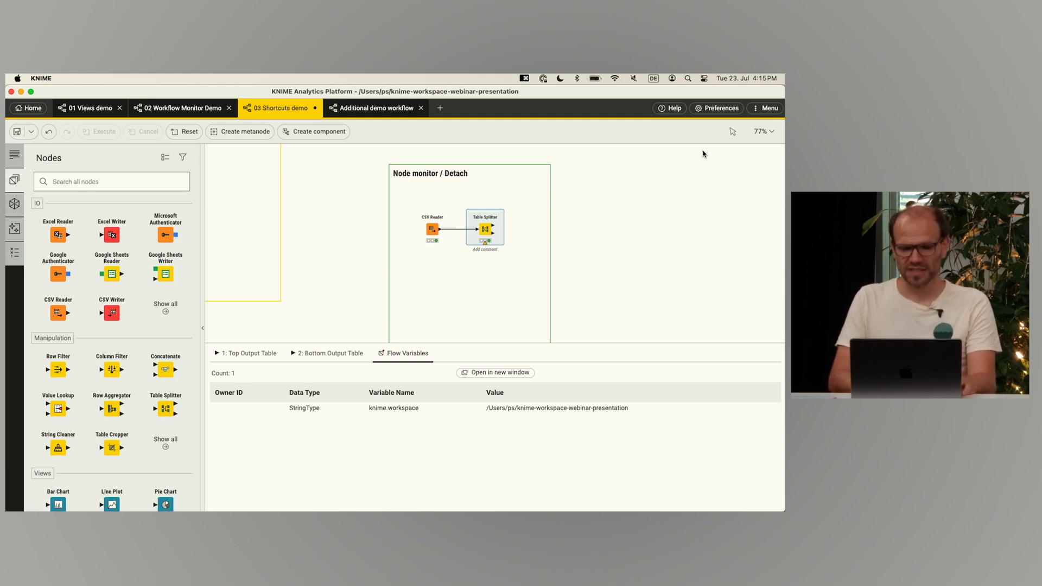
- Show the interface scale options for making the interface larger, smaller or default, and close them without choosing one
click(772, 112)
mouse_move(697, 249)
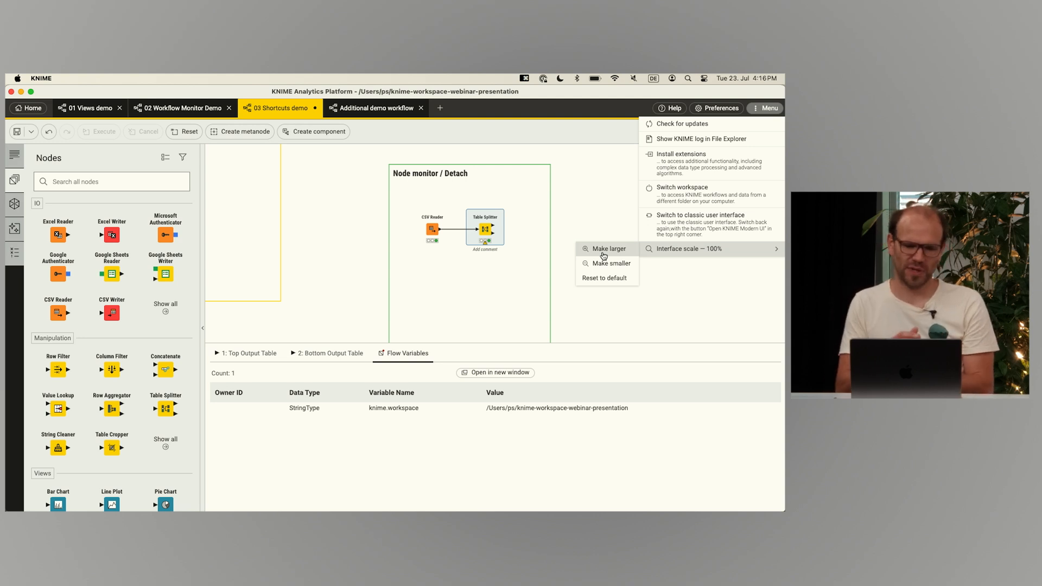
click(597, 213)
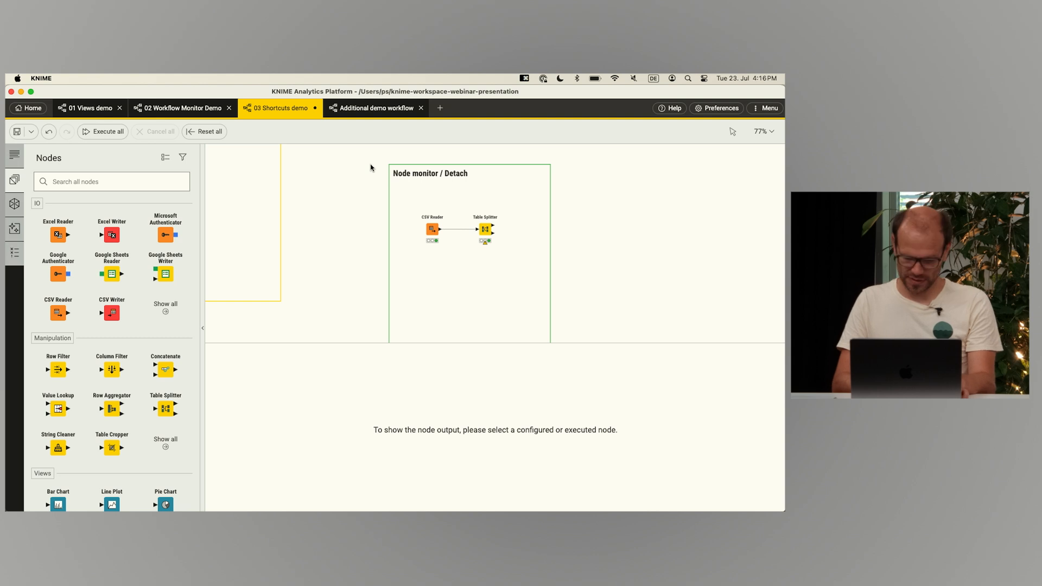
- Open the dialog for creating a new workflow and dismiss it without creating one
click(440, 110)
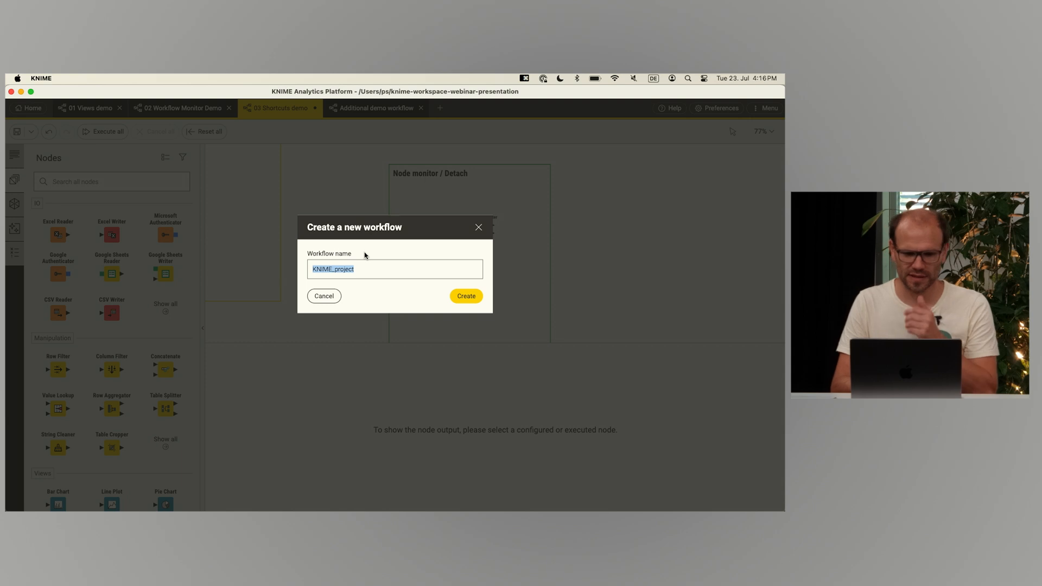
click(479, 227)
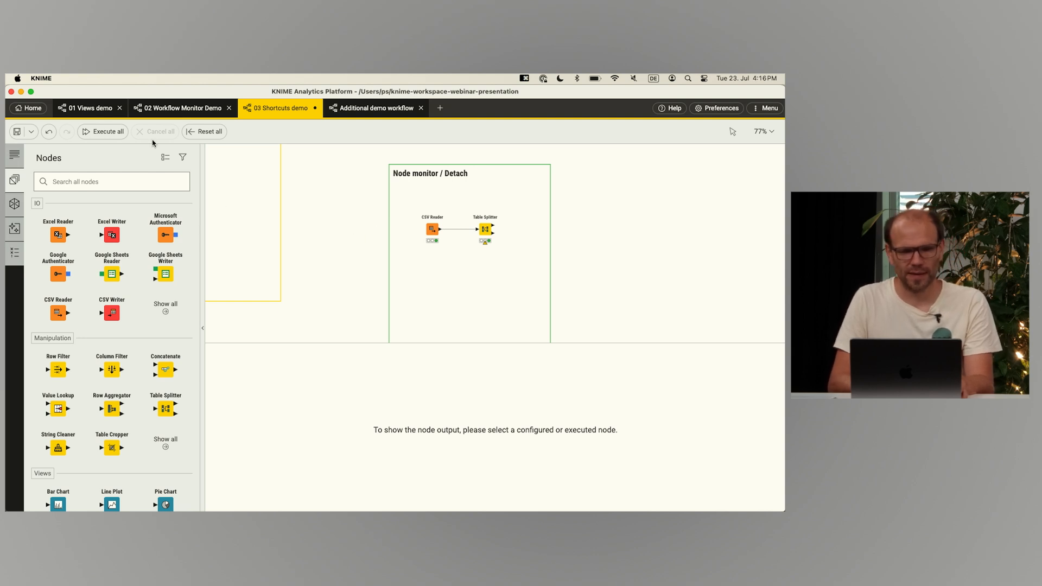
- Open the Choropleth Map component from the recently used workflows and components on the home page
click(32, 110)
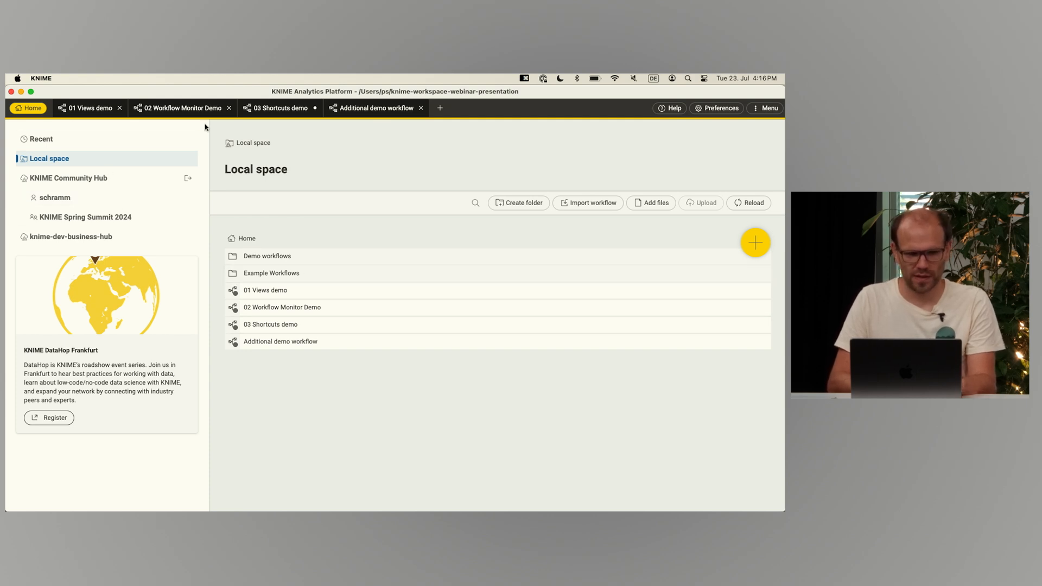
click(90, 139)
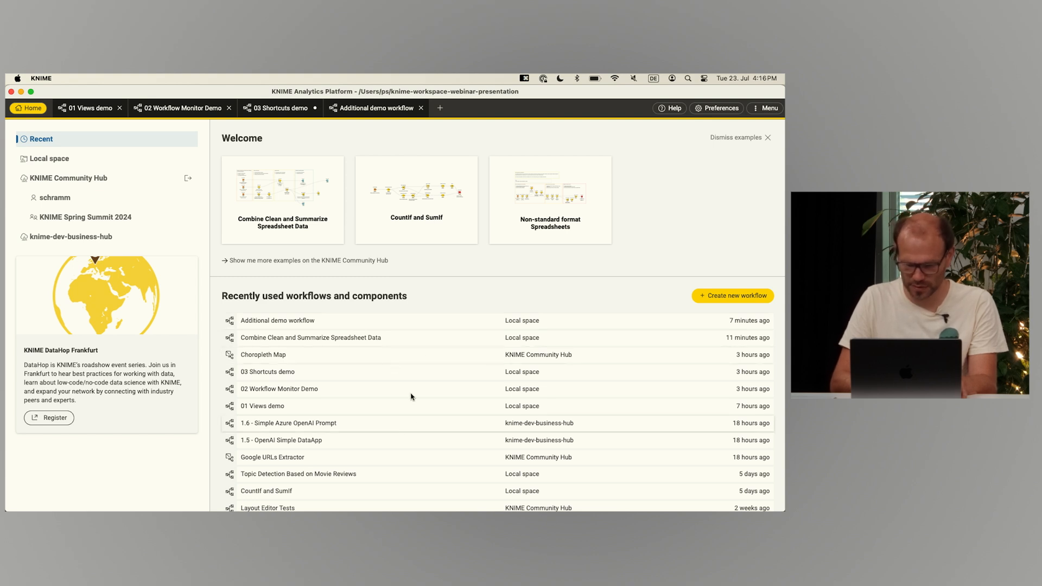
click(421, 355)
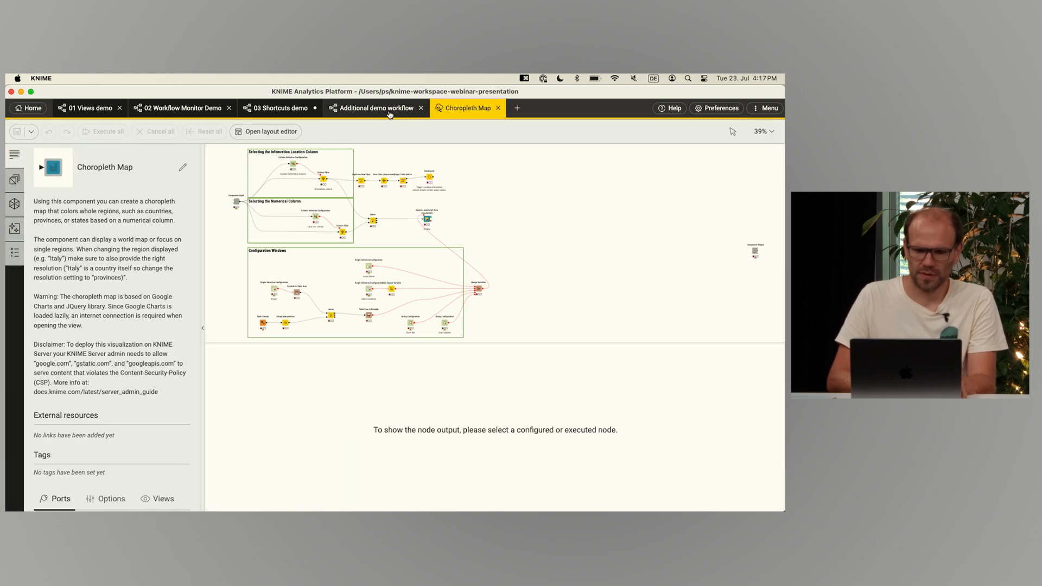
- Switch to 02 Workflow Monitor Demo and reveal the Choropleth Map component in the space explorer
click(178, 108)
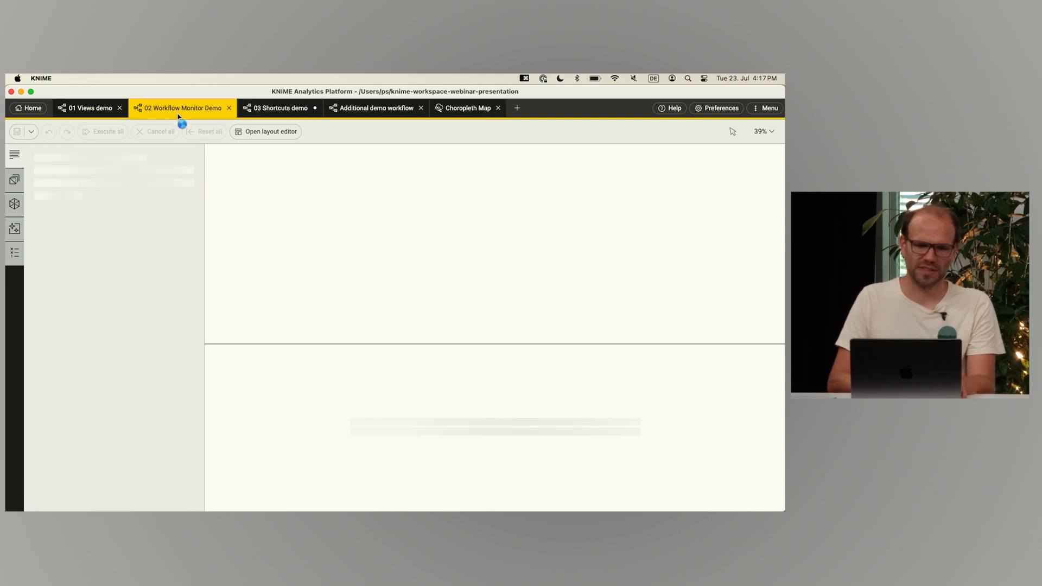
click(14, 203)
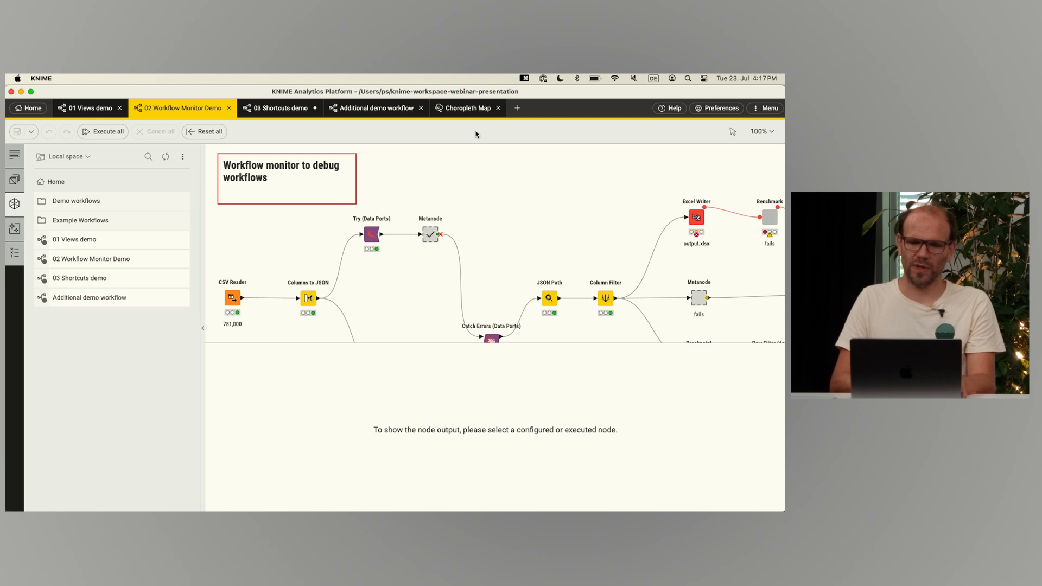
right_click(472, 109)
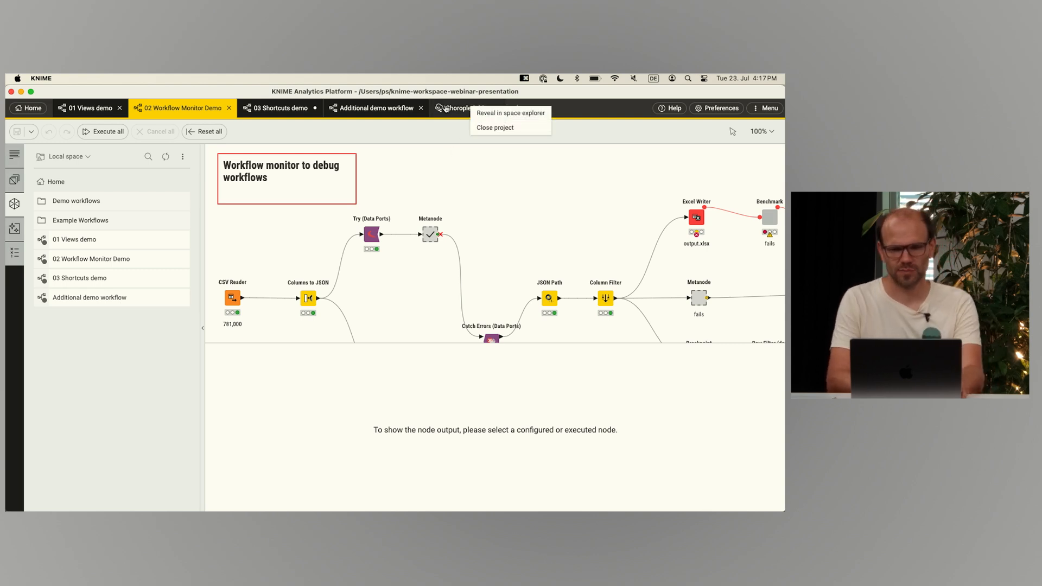
click(504, 113)
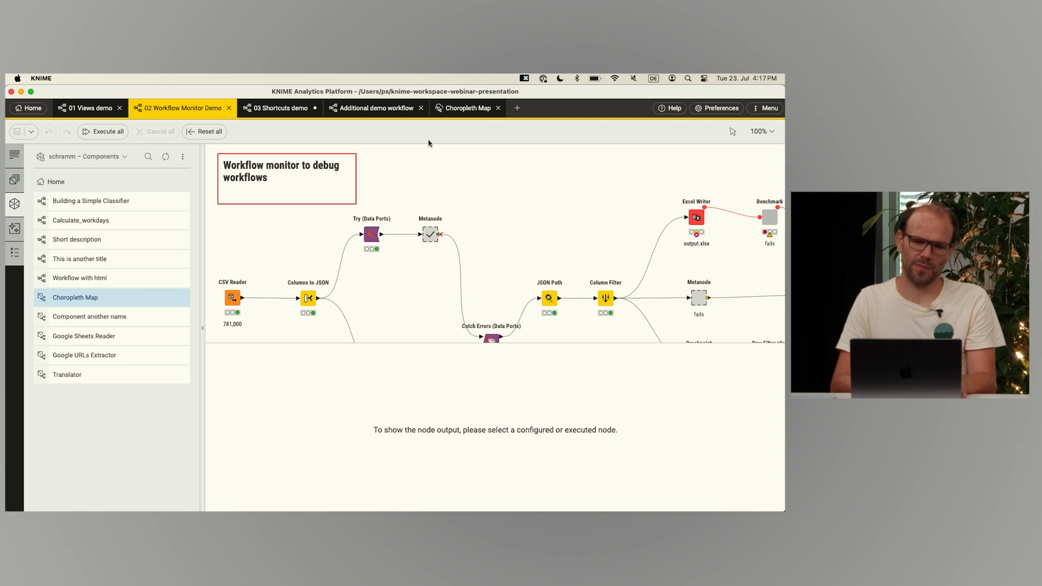
- Reveal Additional demo workflow and 03 Shortcuts demo in the space explorer, one after the other
right_click(379, 114)
click(392, 120)
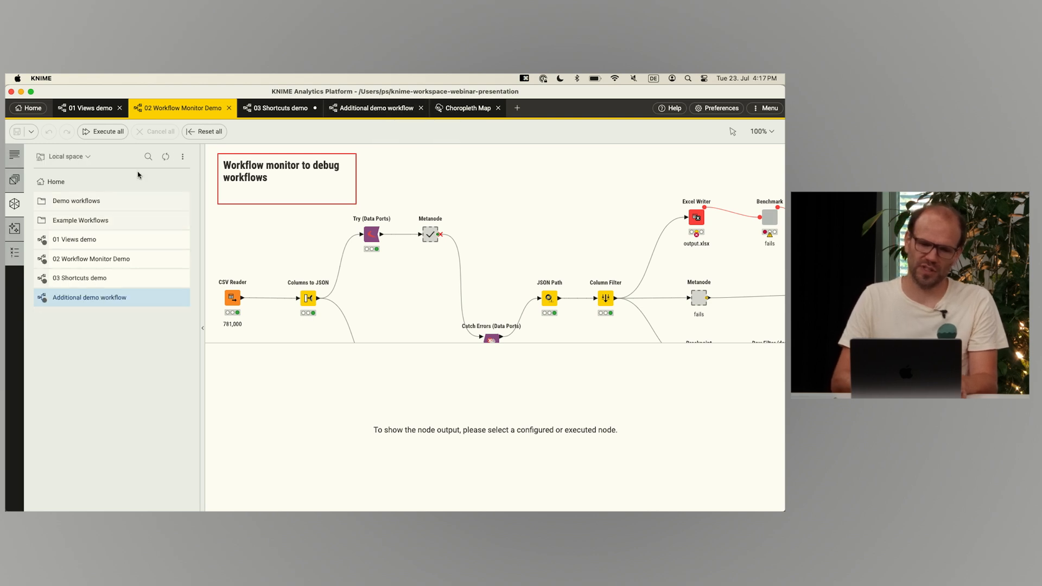
right_click(294, 110)
click(305, 117)
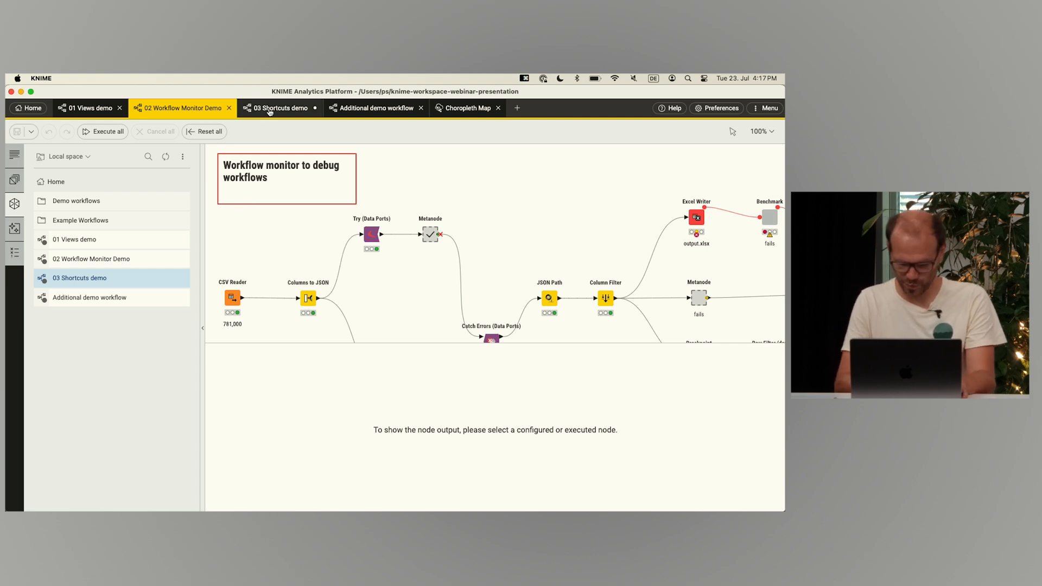
- Filter the Local space on the home page by "Exampl" and by "Workflow", clearing the filter after each
click(34, 108)
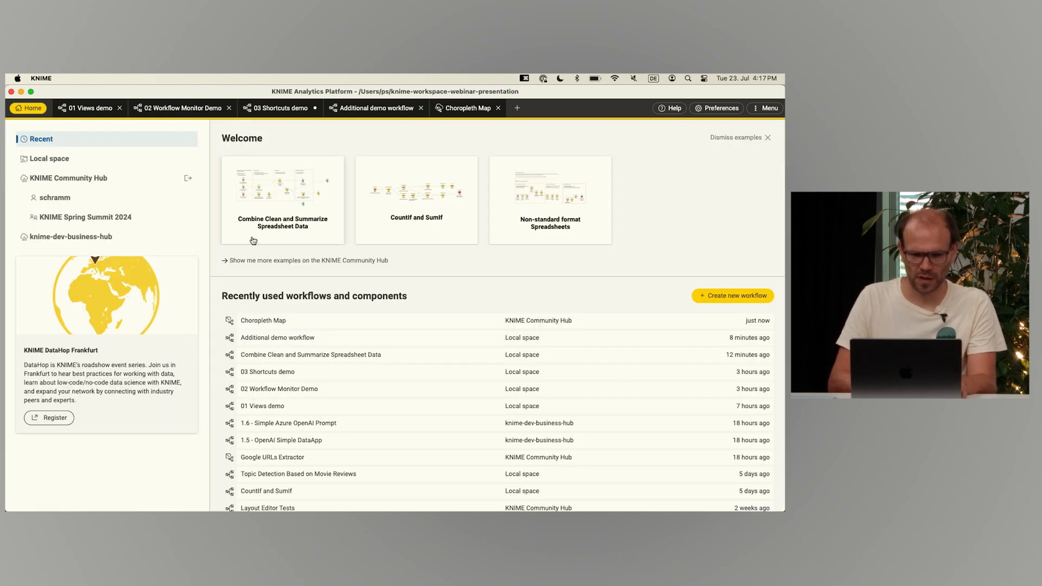
click(64, 161)
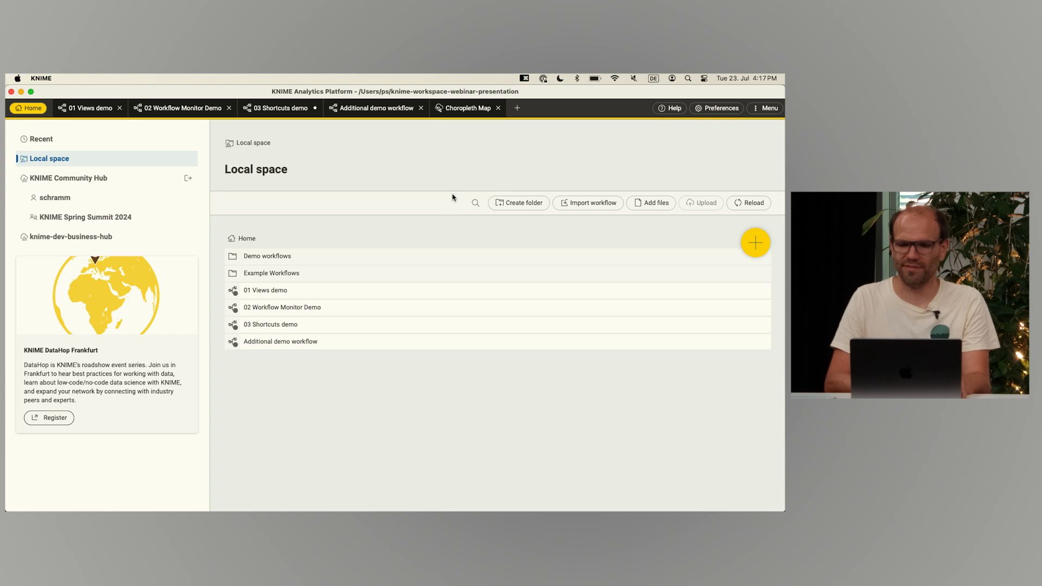
click(476, 204)
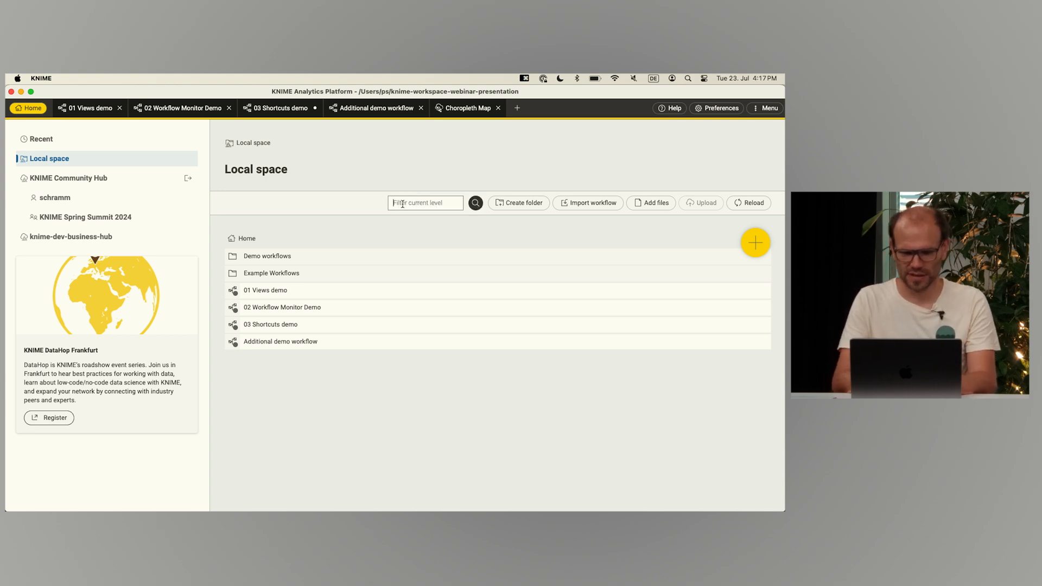
text(Exampl)
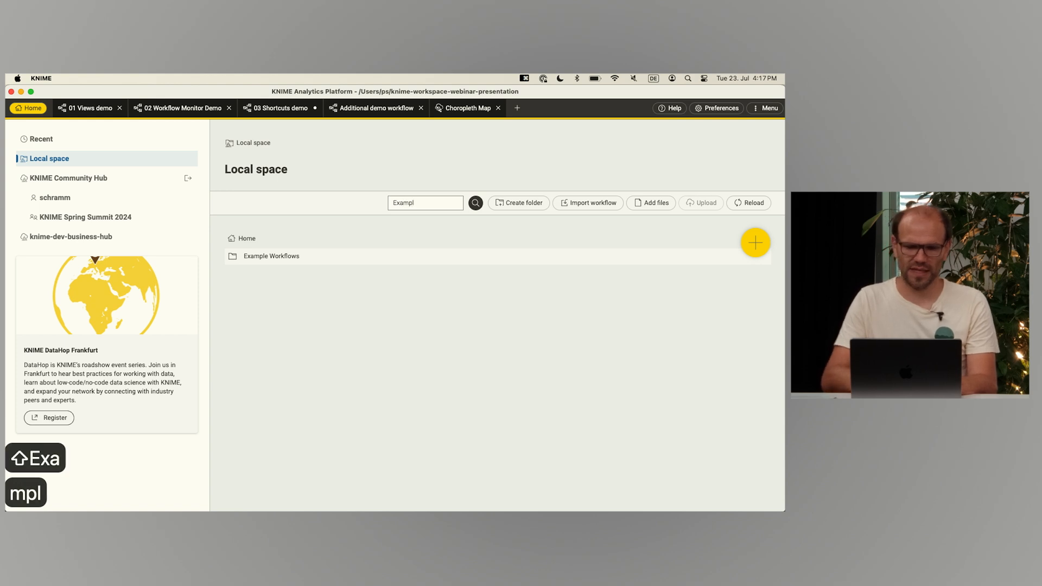
key(super+a)
key(BackSpace)
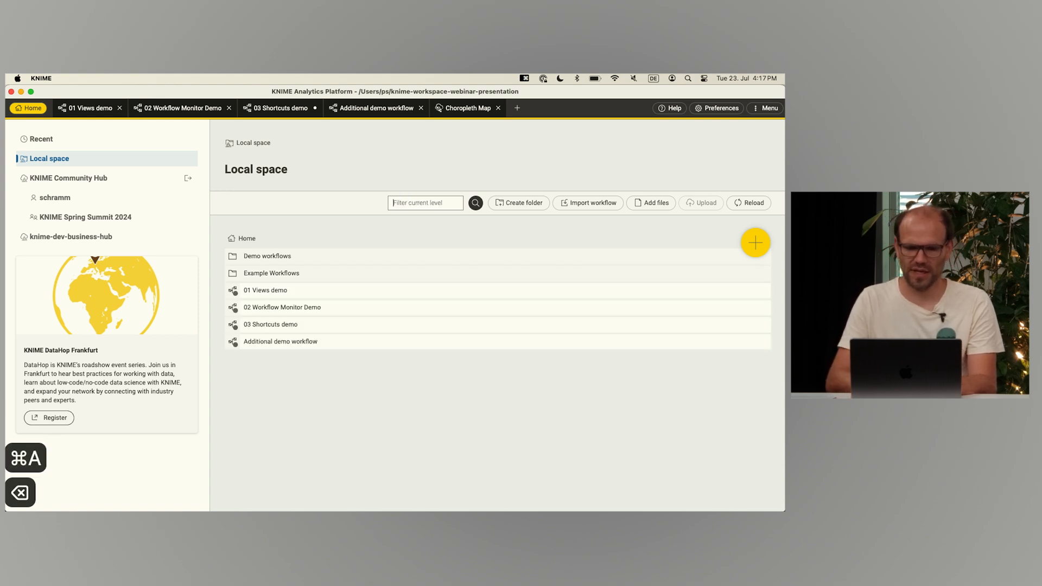
text(Workflow)
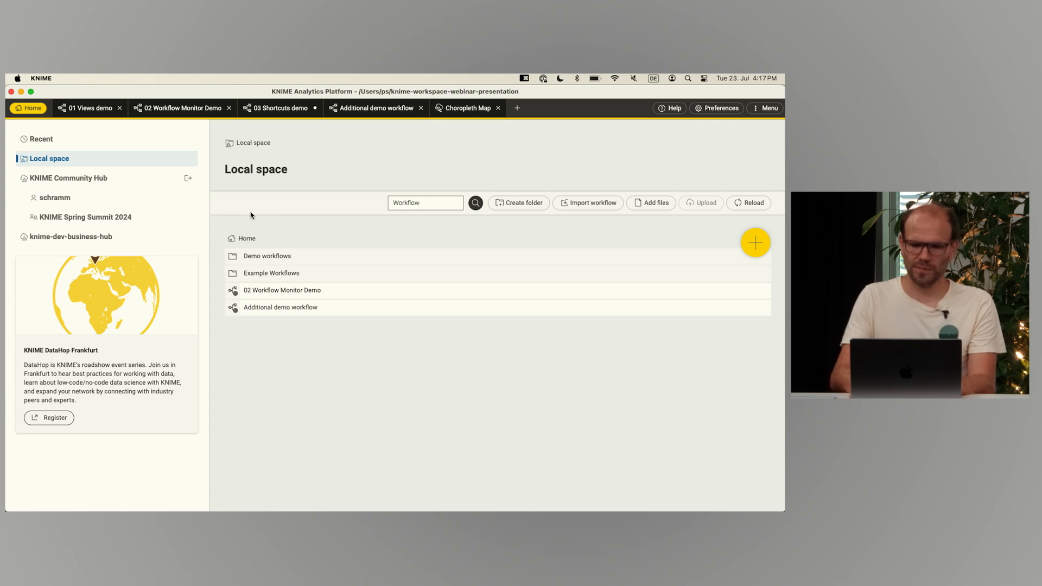
key(super+a)
key(BackSpace)
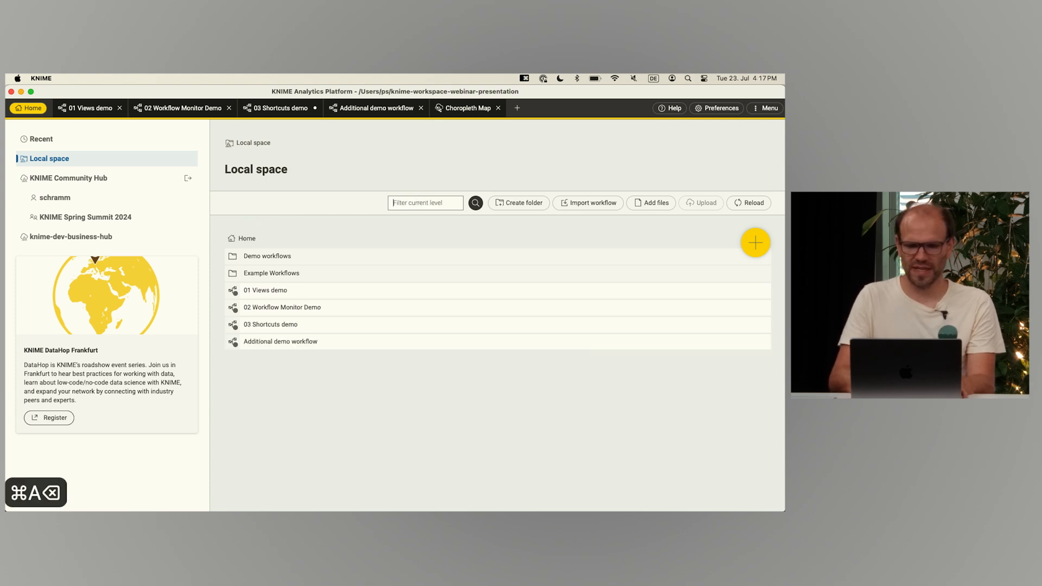
- Search the KNIME Community Hub spaces for "Custo" and clear the search
click(57, 179)
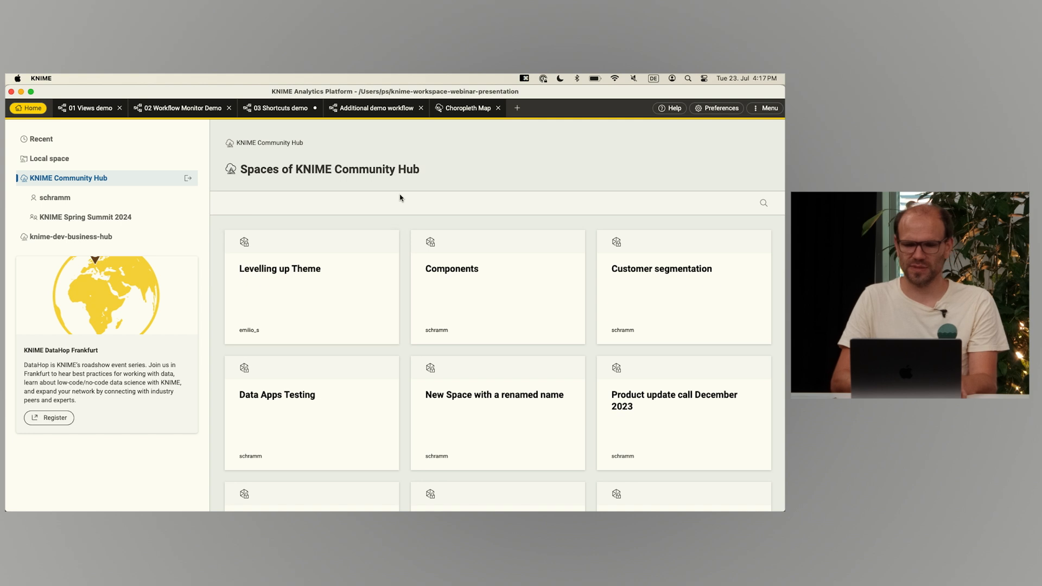
click(764, 203)
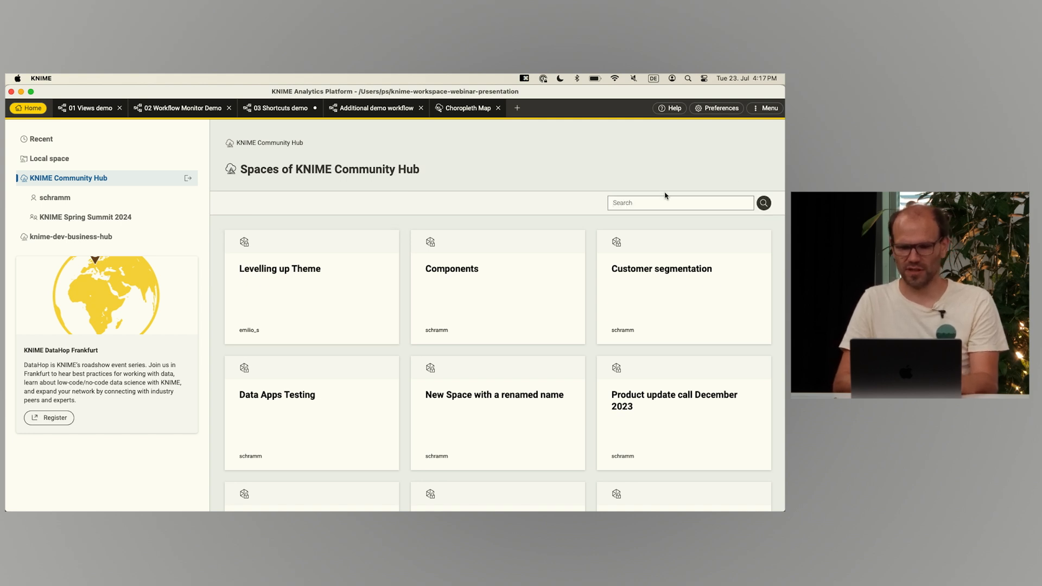
text(Custo)
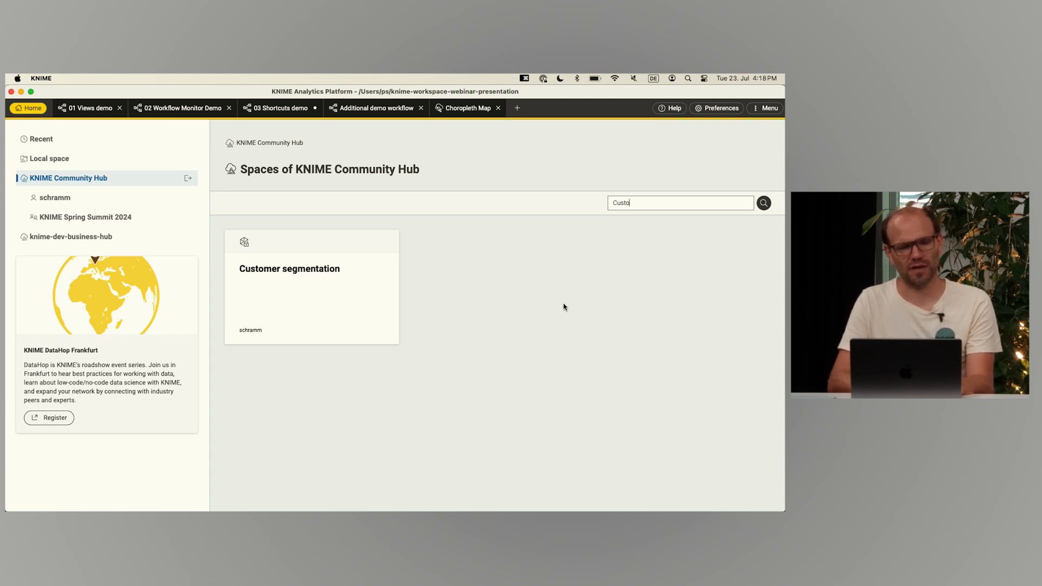
key(super+a)
key(BackSpace)
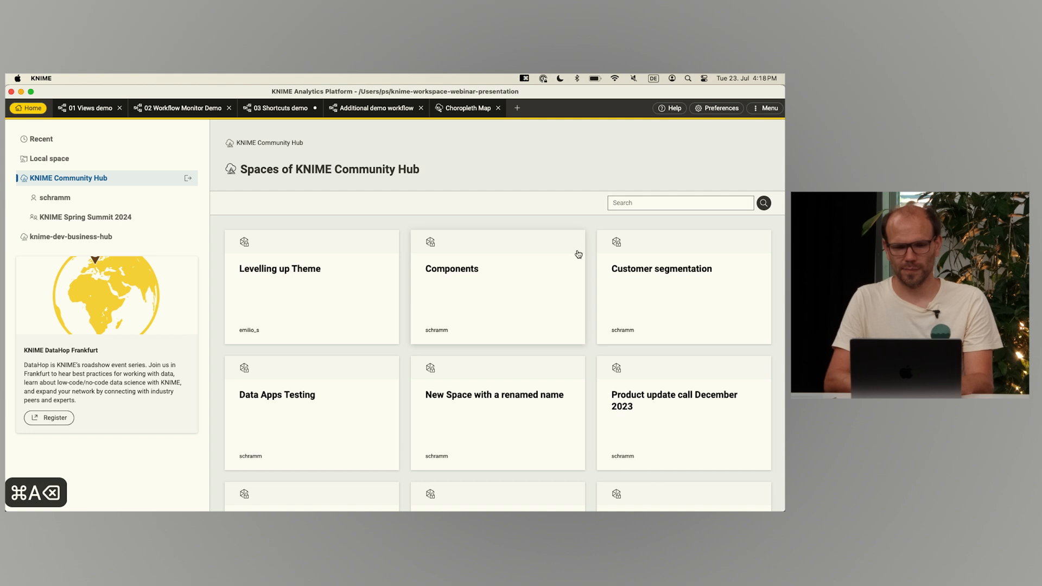
- Create a new space under the personal KNIME Community Hub account and open its name for editing
click(95, 199)
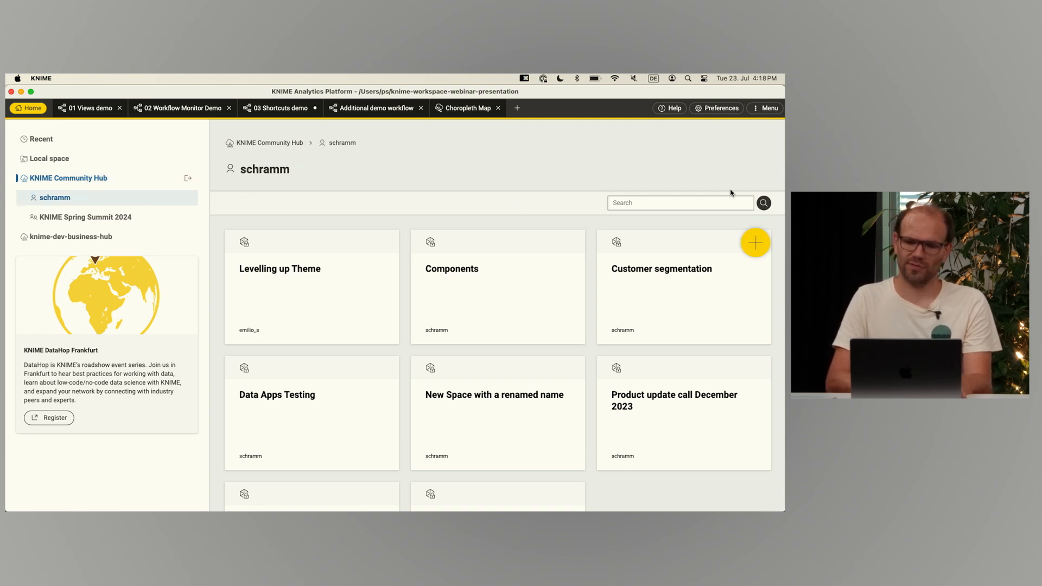
click(758, 247)
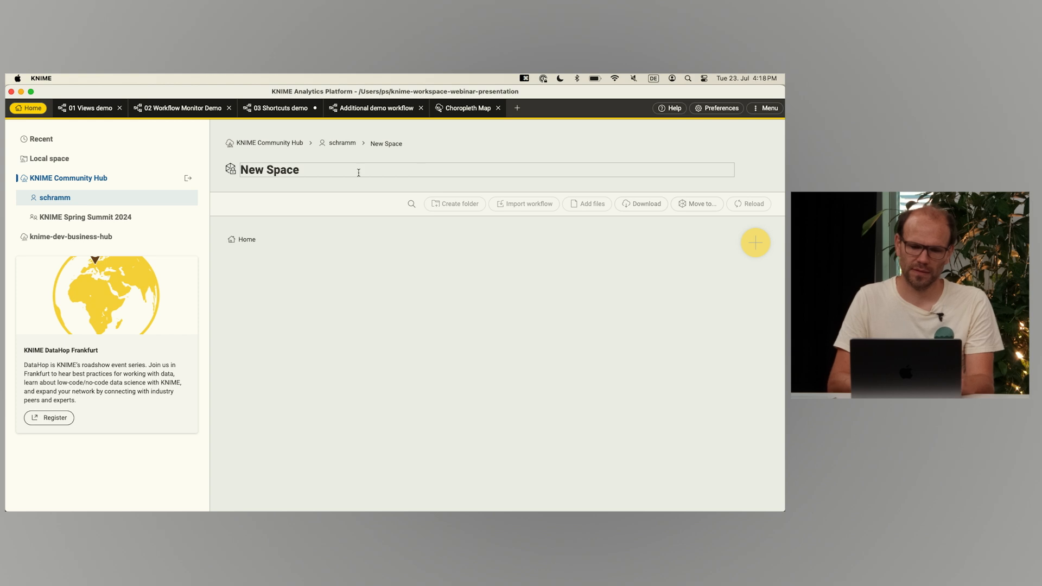
click(308, 171)
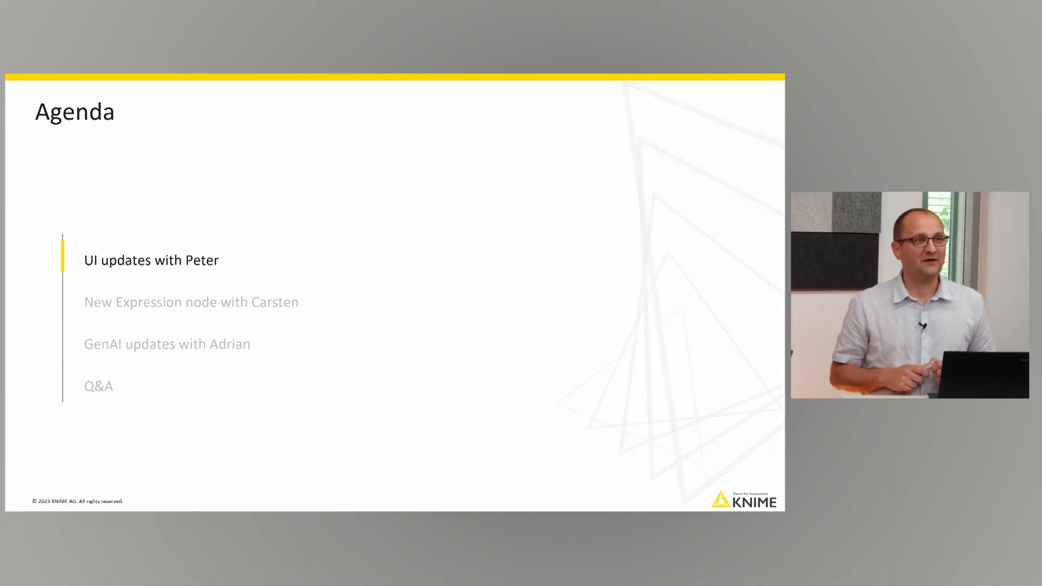
key(Right)
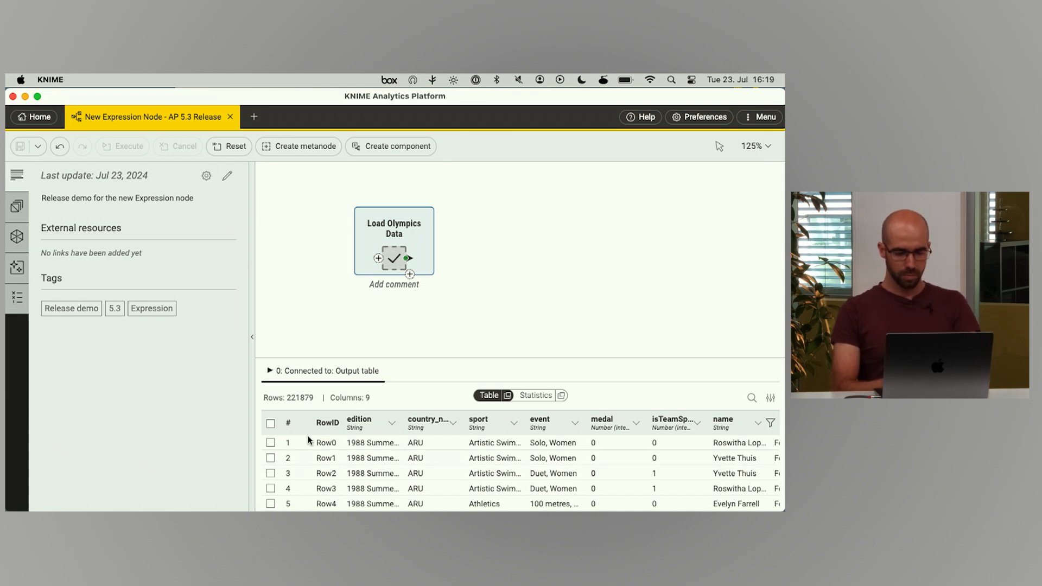
- Widen the edition column in the Load Olympics Data output table and look through its rows and remaining columns
mouse_move(375, 253)
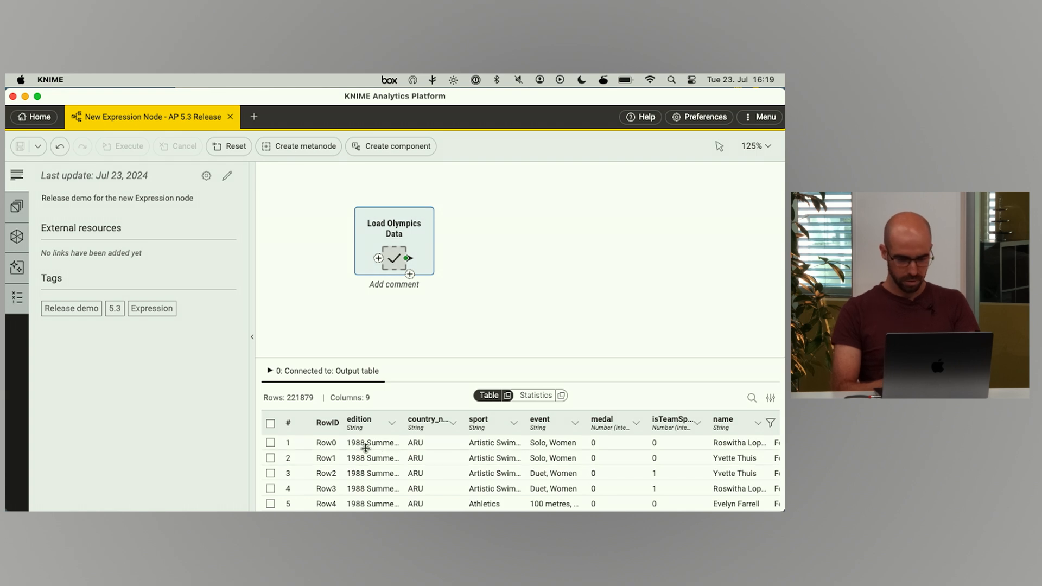
drag(400, 424, 462, 424)
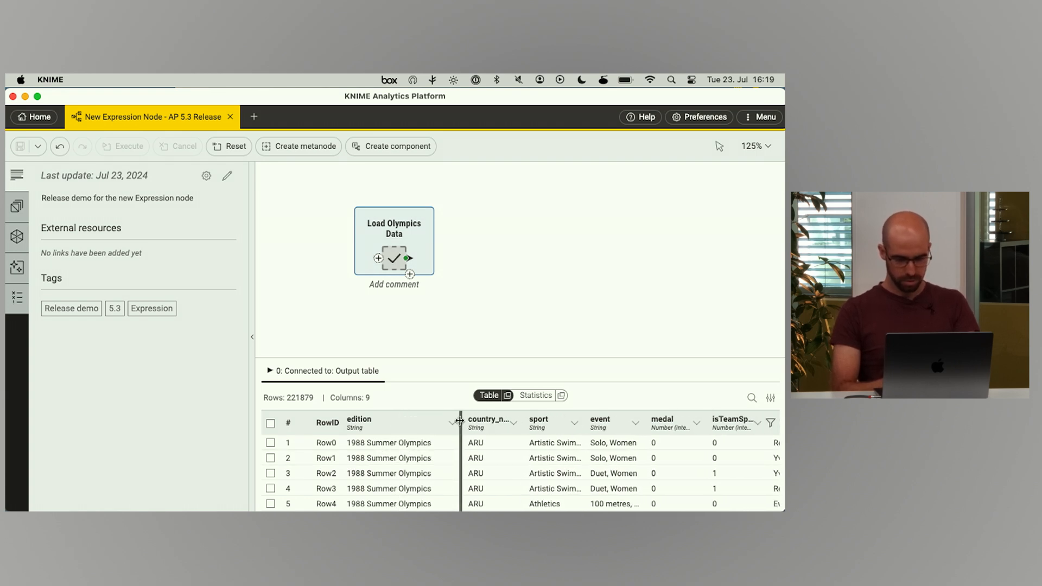
scroll(472, 473, down, 3)
scroll(472, 472, down, 4)
scroll(473, 470, up, 7)
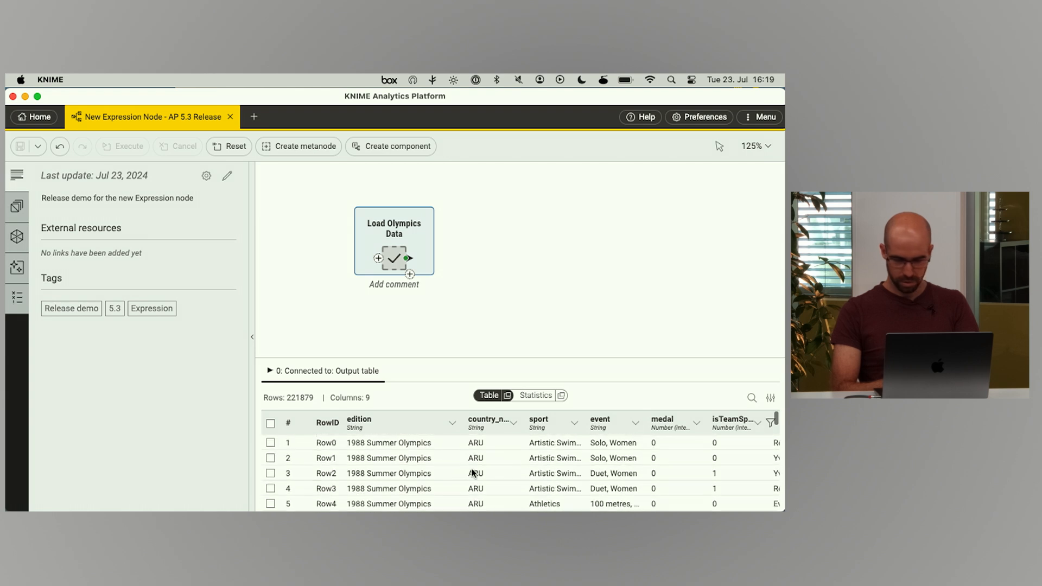
scroll(543, 476, right, 3)
scroll(530, 475, right, 3)
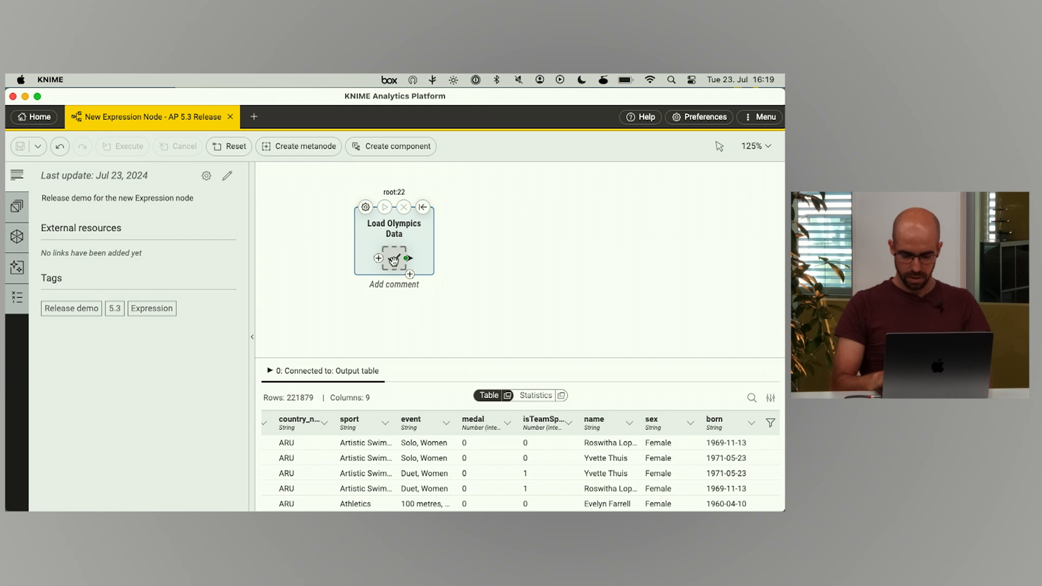
- Add an Expression node connected to the output of Load Olympics Data, searching compatible nodes for "exp"
key(super+period)
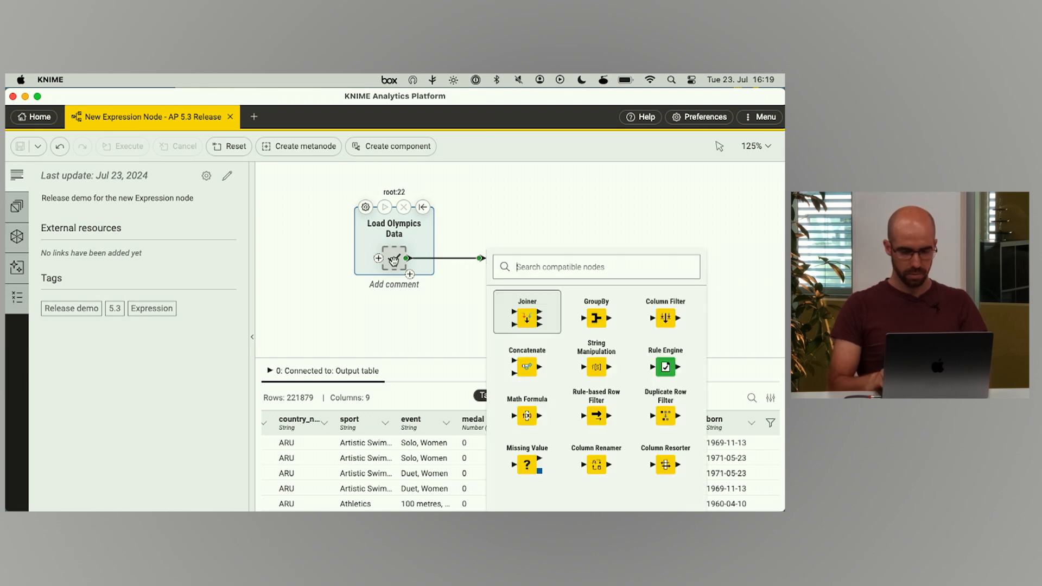
text(exp)
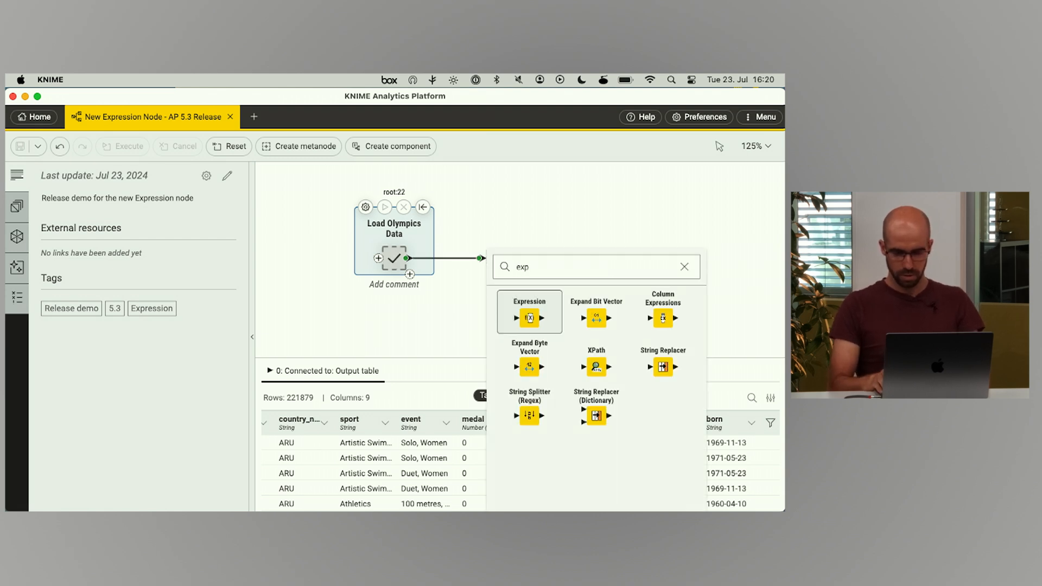
key(Return)
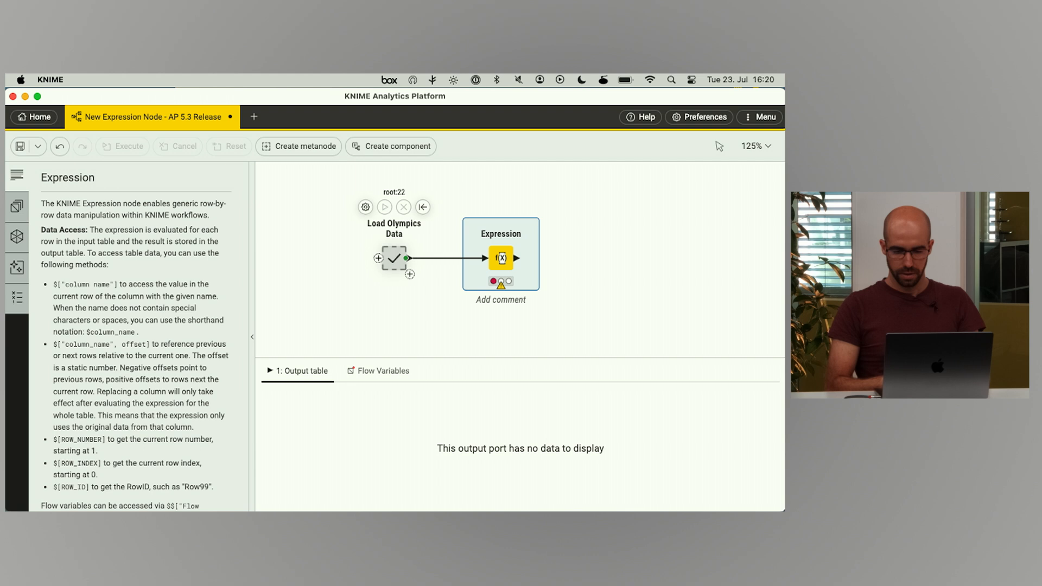
- Open the Expression node's configuration and look through the functions in the Math – General category
double_click(497, 261)
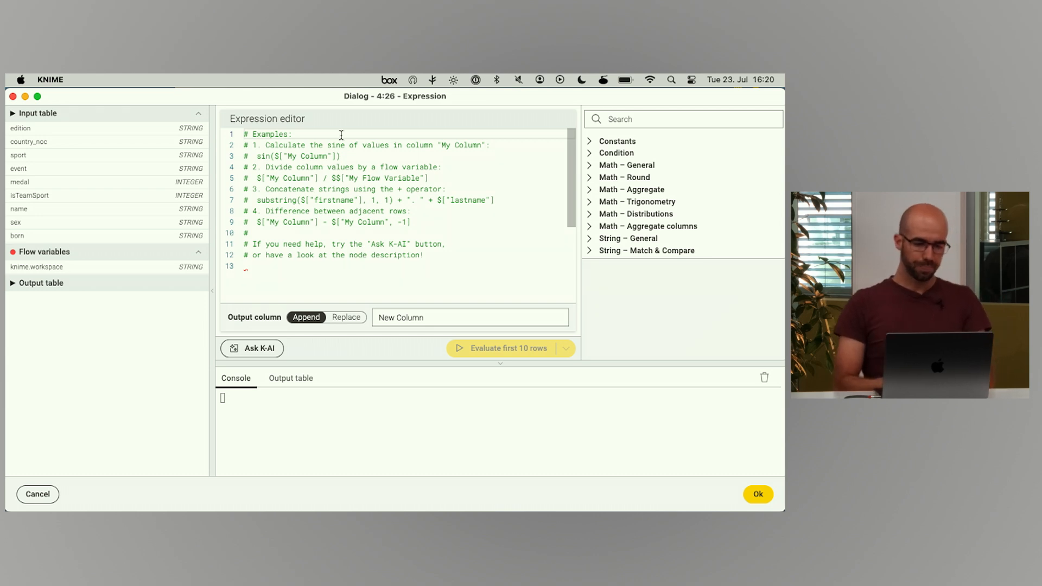
click(339, 274)
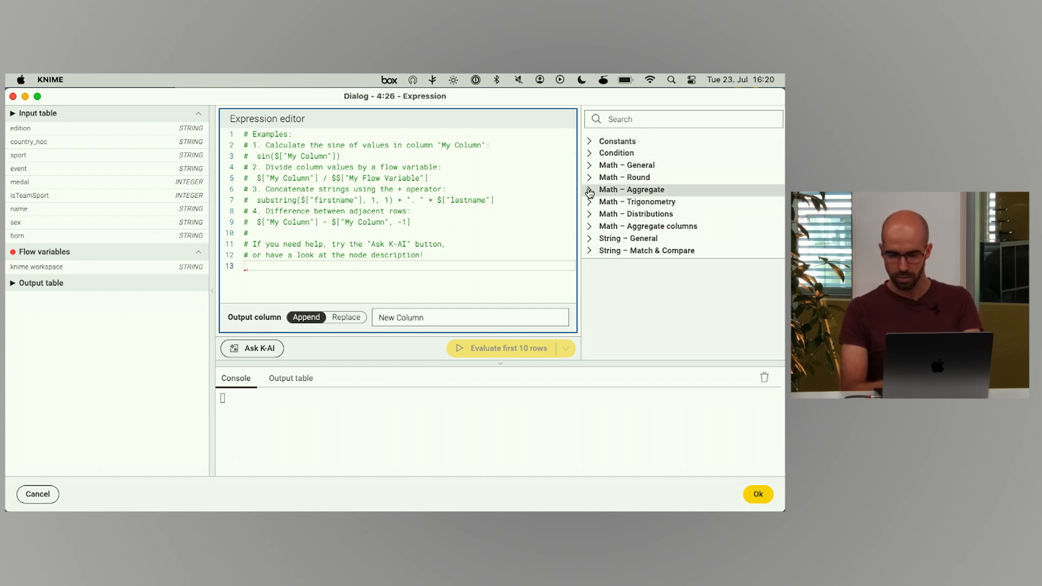
click(590, 169)
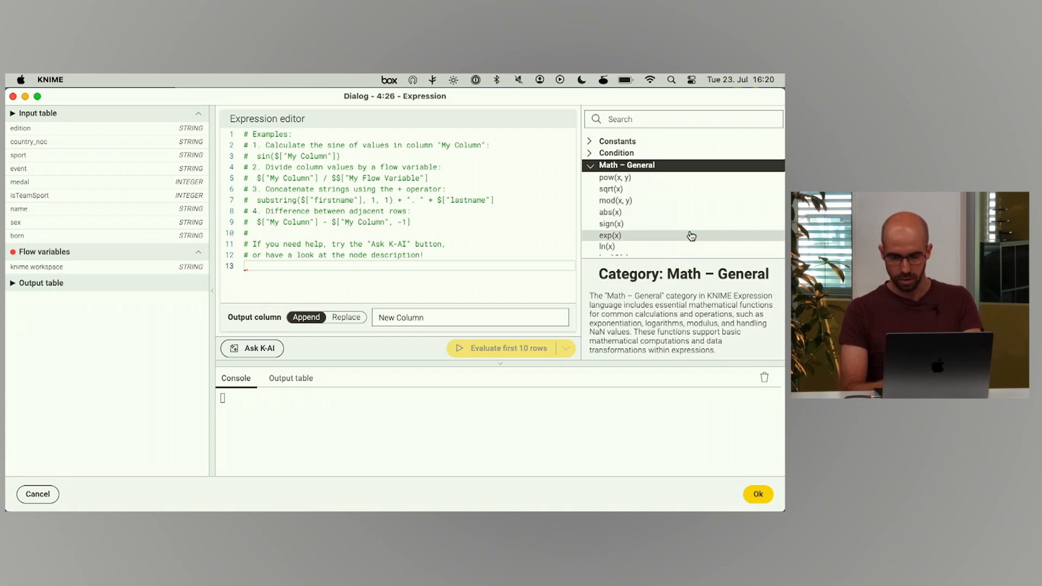
scroll(690, 235, down, 3)
scroll(598, 163, up, 3)
click(590, 146)
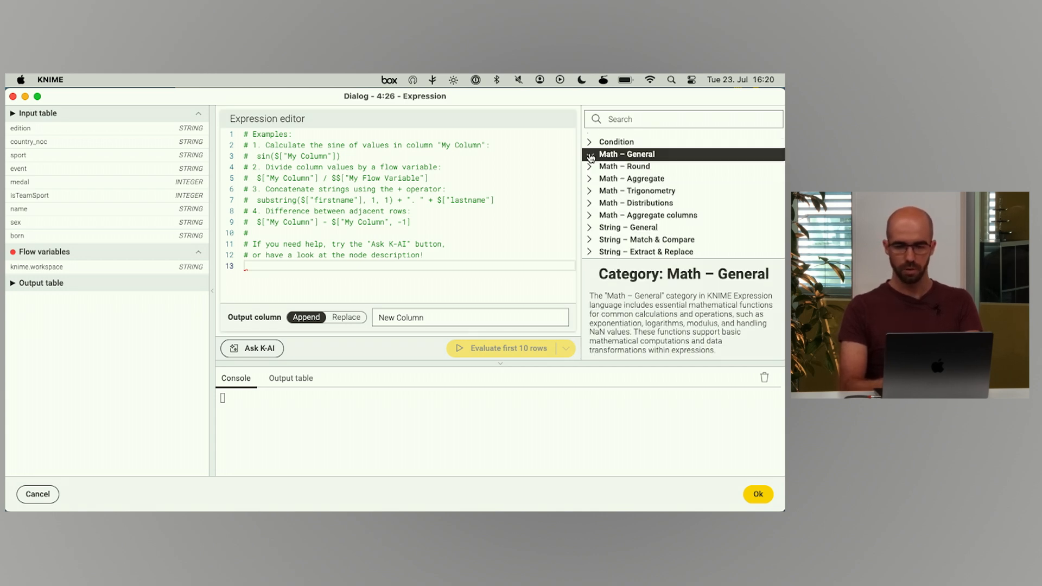
scroll(587, 168, down, 2)
- Read the description of the substring function in the String – Extract & Replace category
click(640, 224)
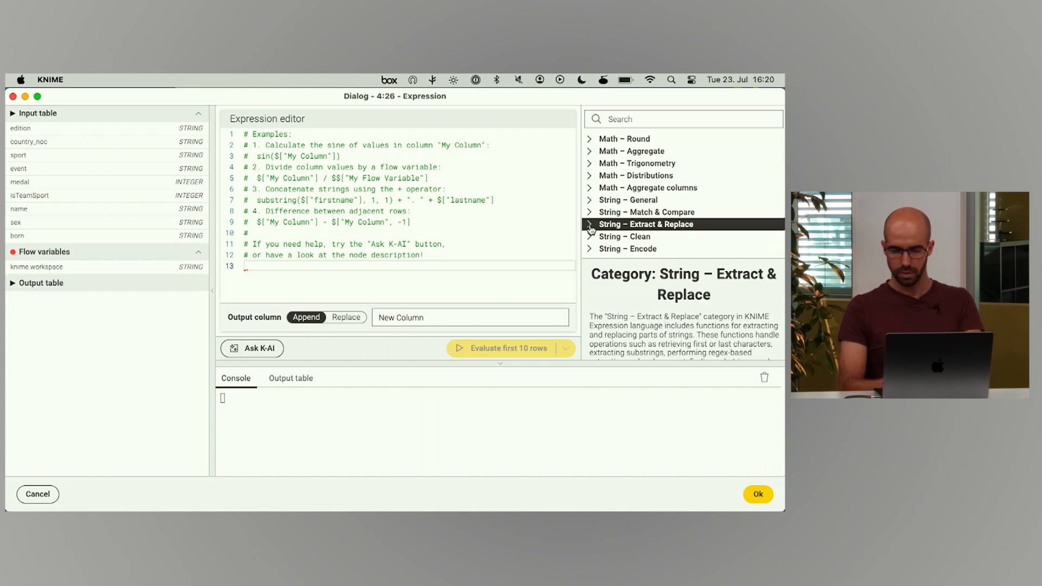
scroll(663, 207, down, 2)
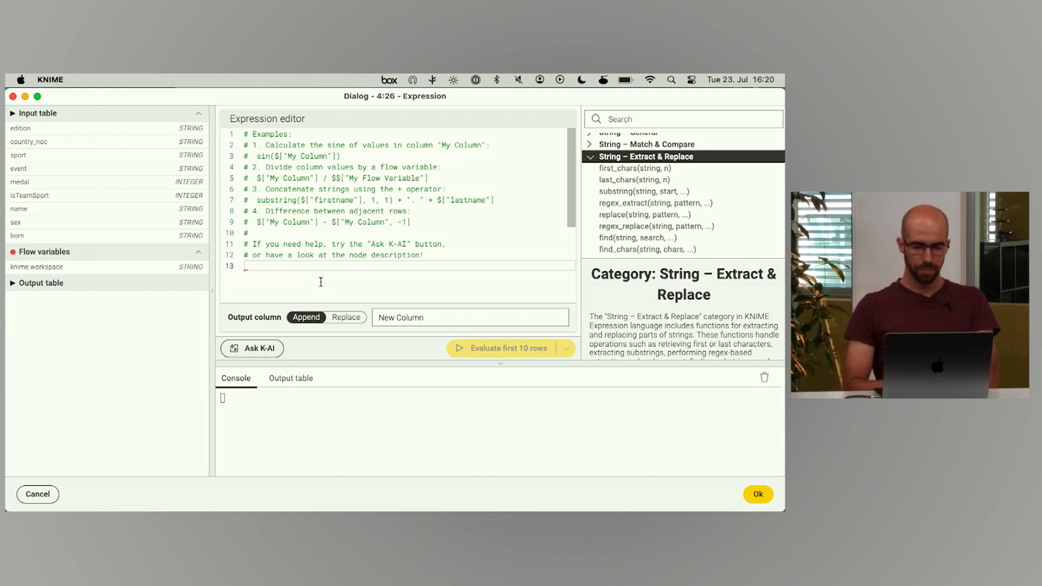
click(627, 191)
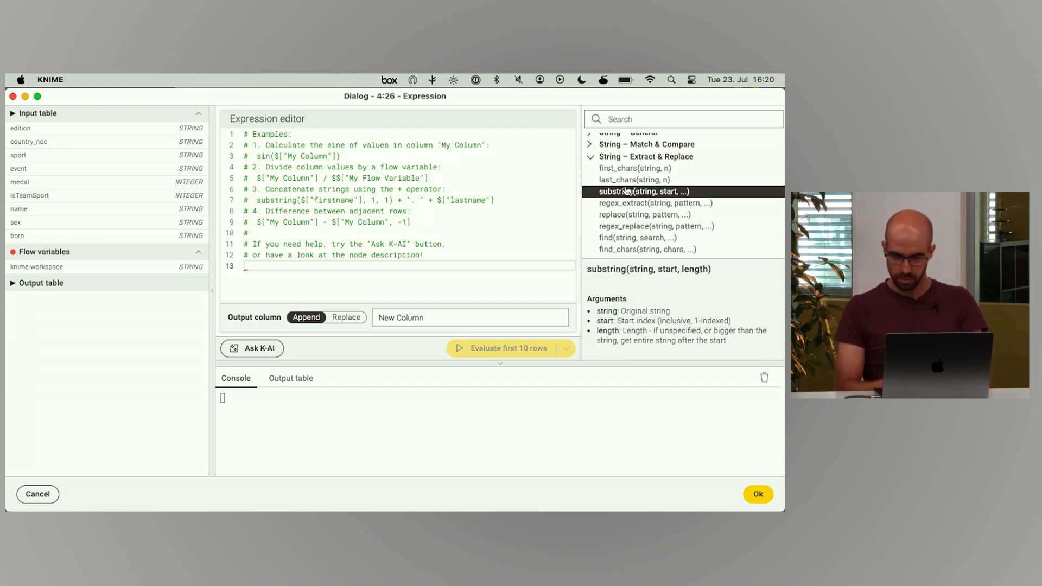
scroll(643, 300, down, 5)
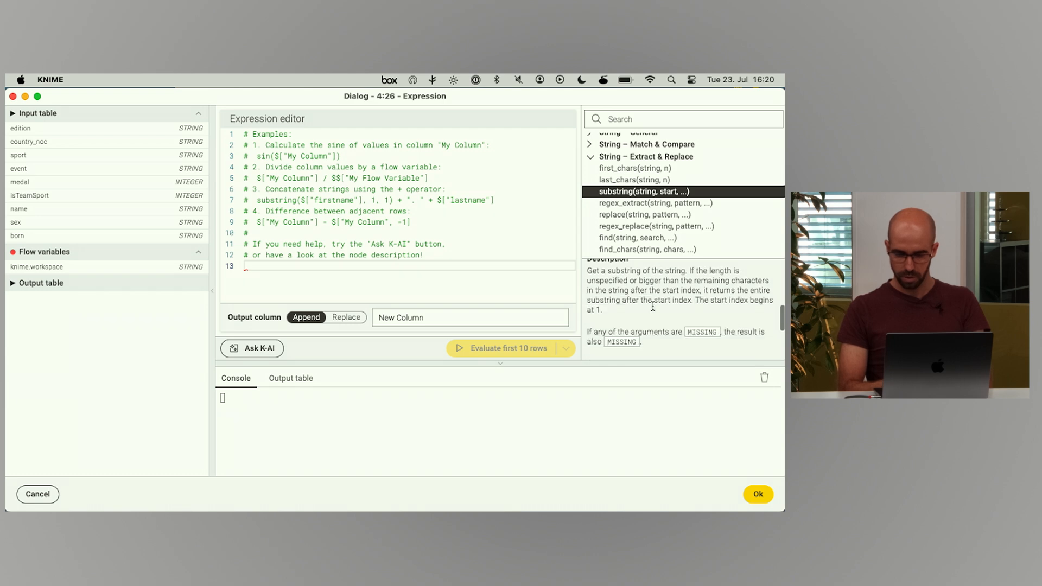
scroll(653, 305, up, 5)
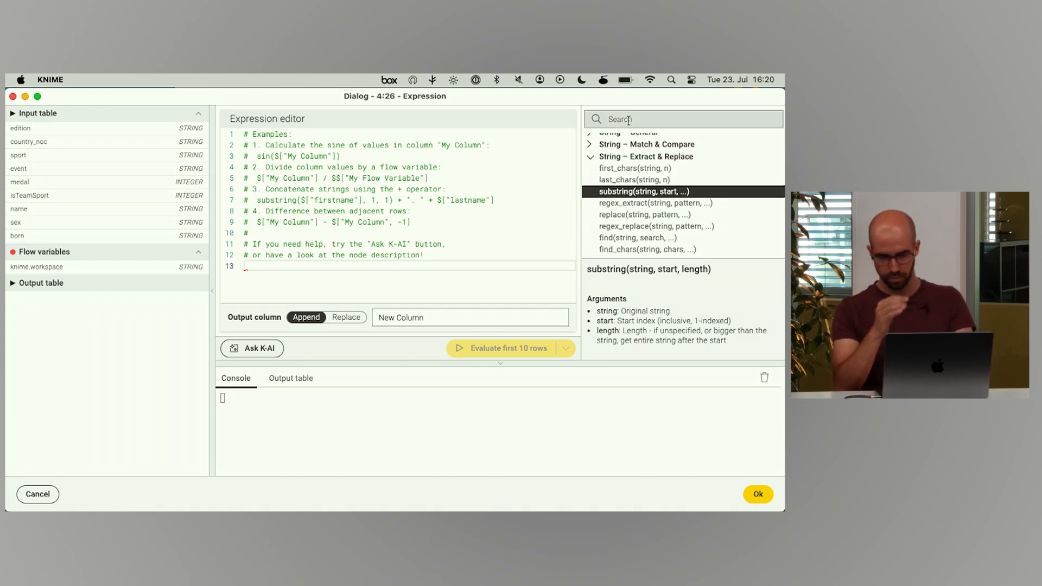
- Insert the born column into the expression and set the output to an appended column named "year"
click(258, 269)
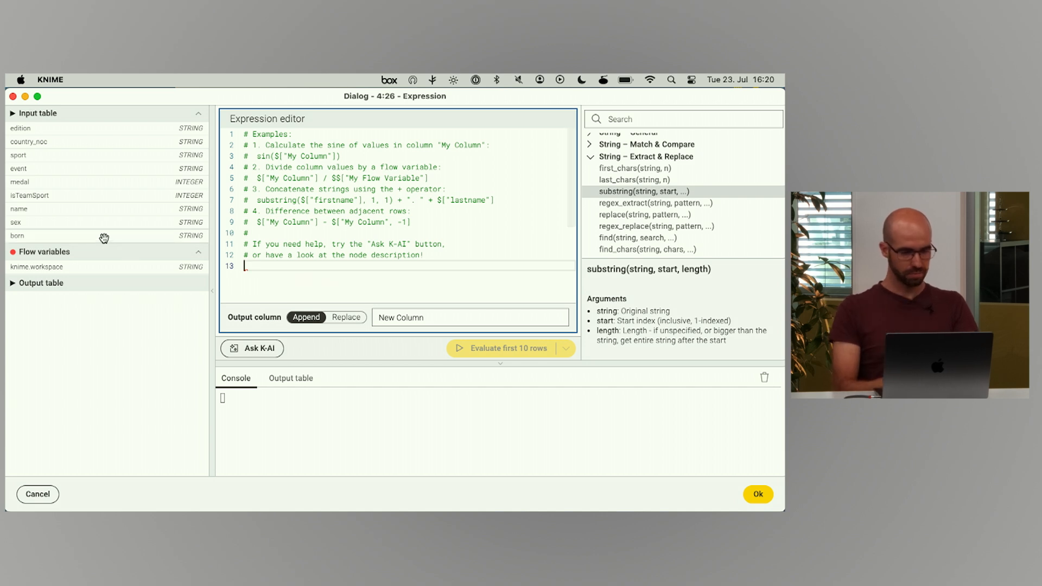
drag(103, 239, 265, 272)
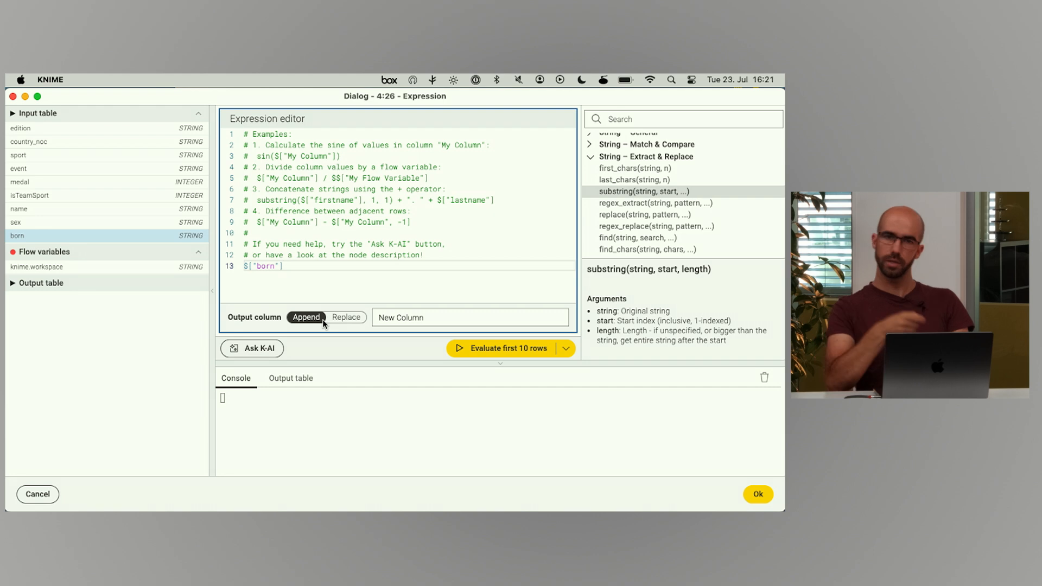
click(346, 317)
click(440, 317)
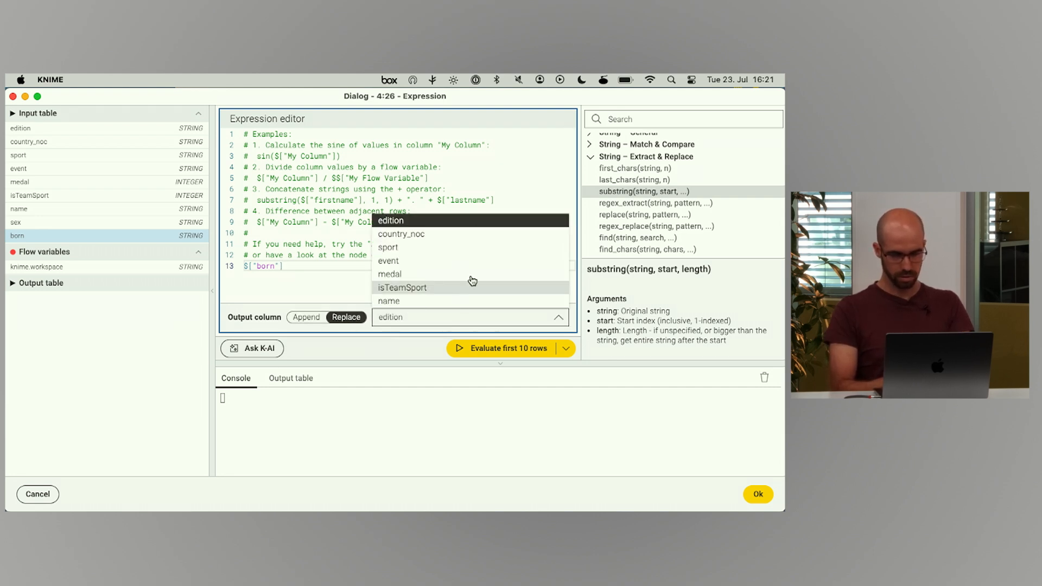
click(319, 319)
click(442, 314)
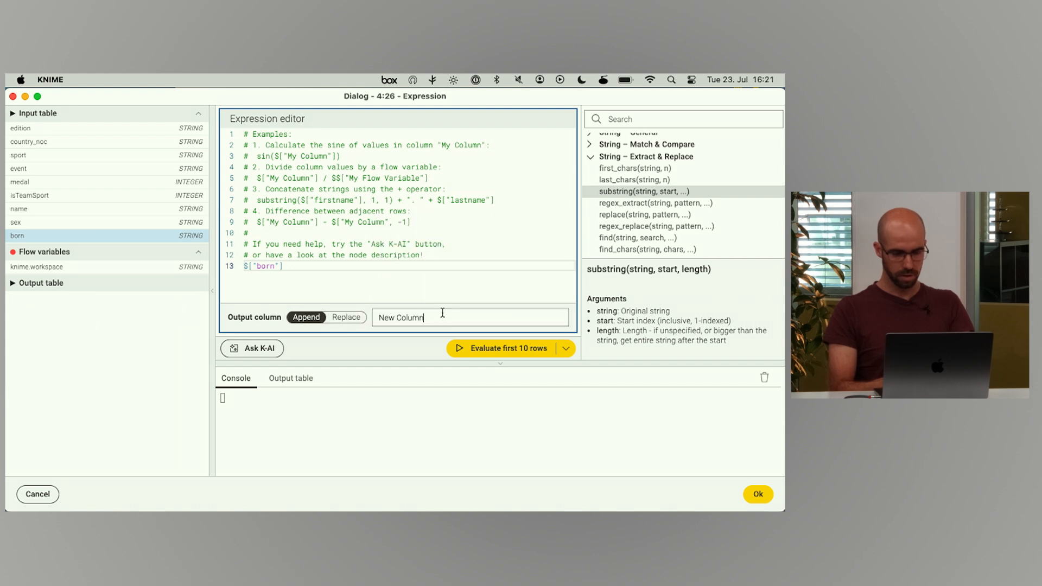
key(super+a)
text(yea)
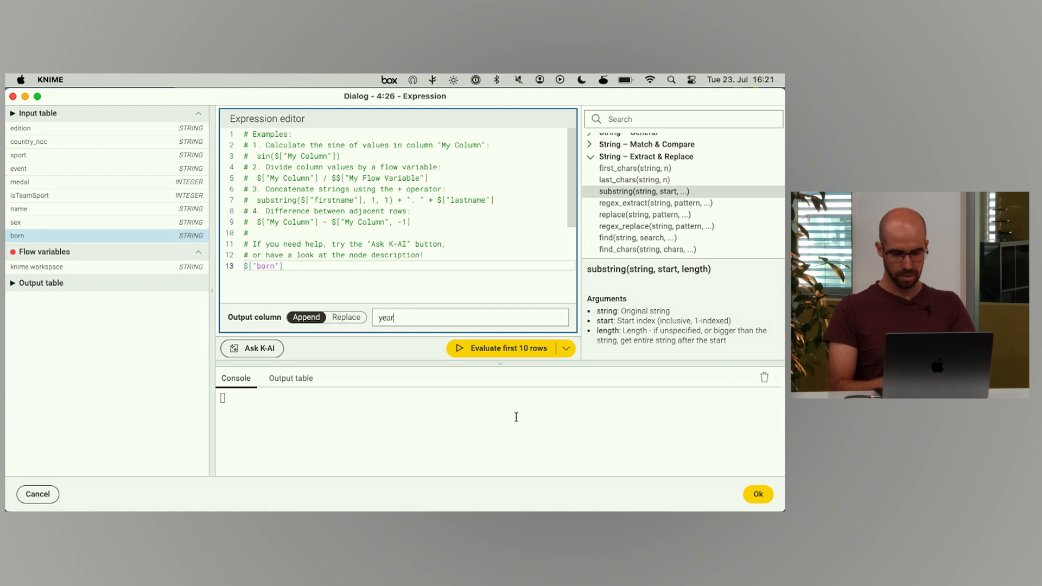
- Evaluate the expression on the first 10 rows and compare the born and year columns in the preview
click(502, 352)
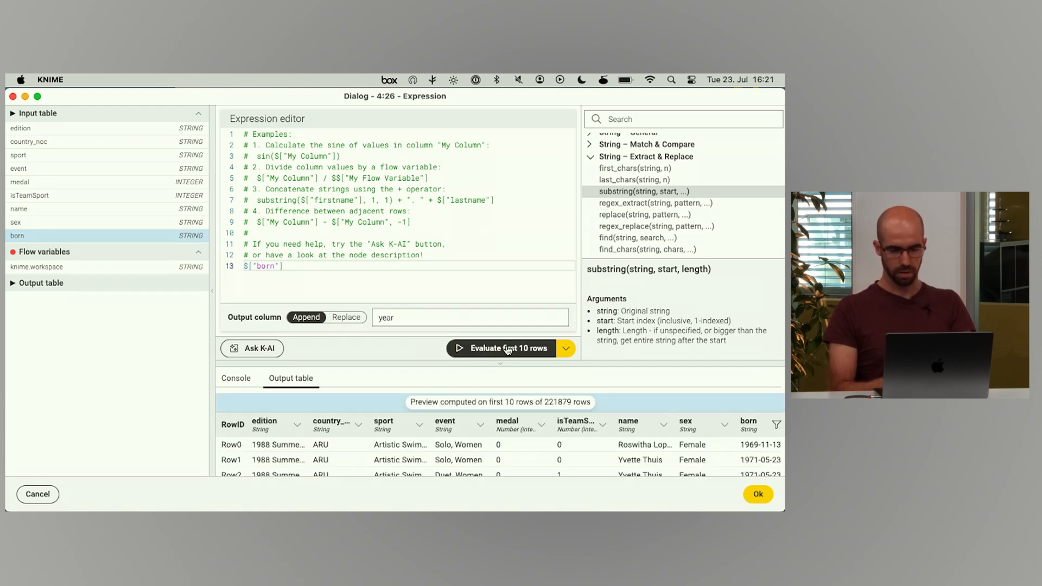
scroll(337, 458, down, 2)
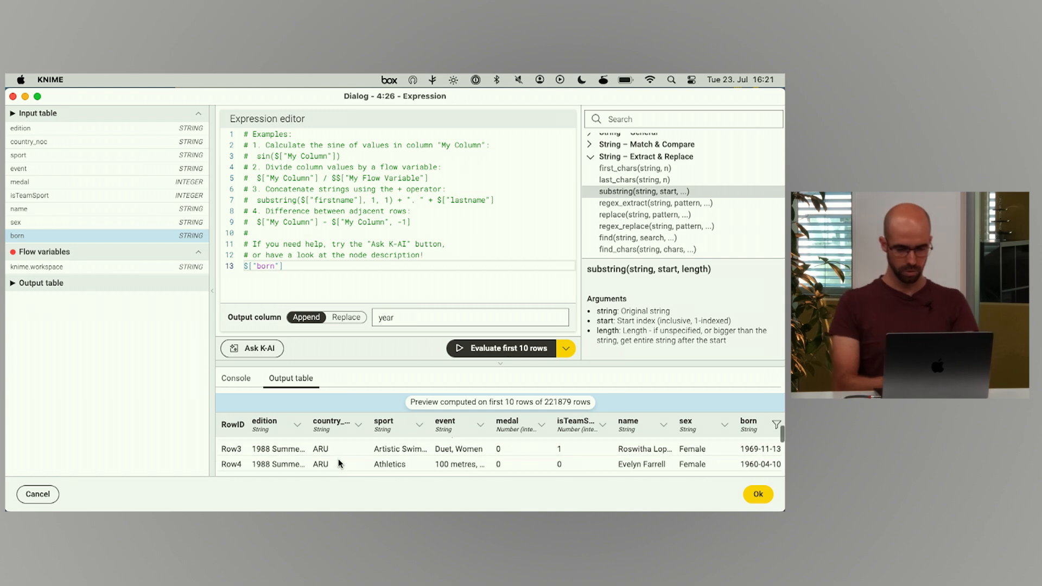
scroll(338, 458, right, 3)
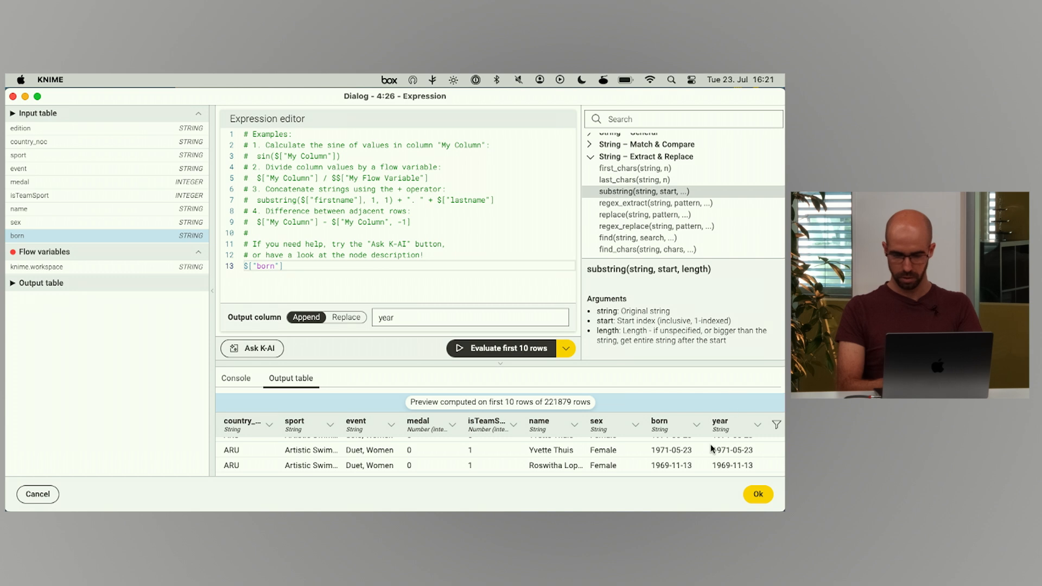
scroll(706, 456, up, 2)
- Delete the example comments and the blank line from the expression, keeping only $["born"]
click(300, 266)
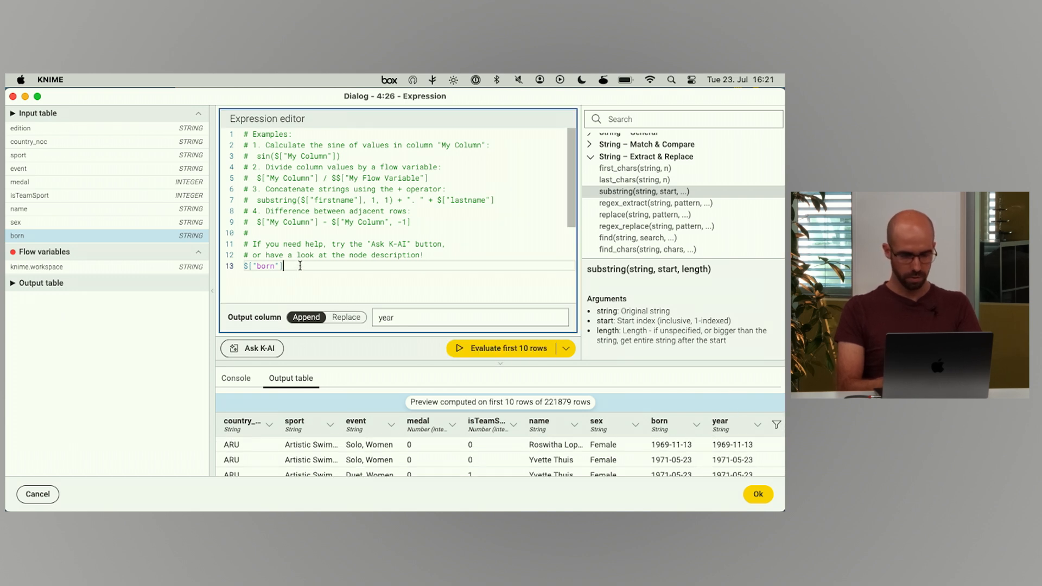
drag(453, 256, 175, 130)
key(BackSpace)
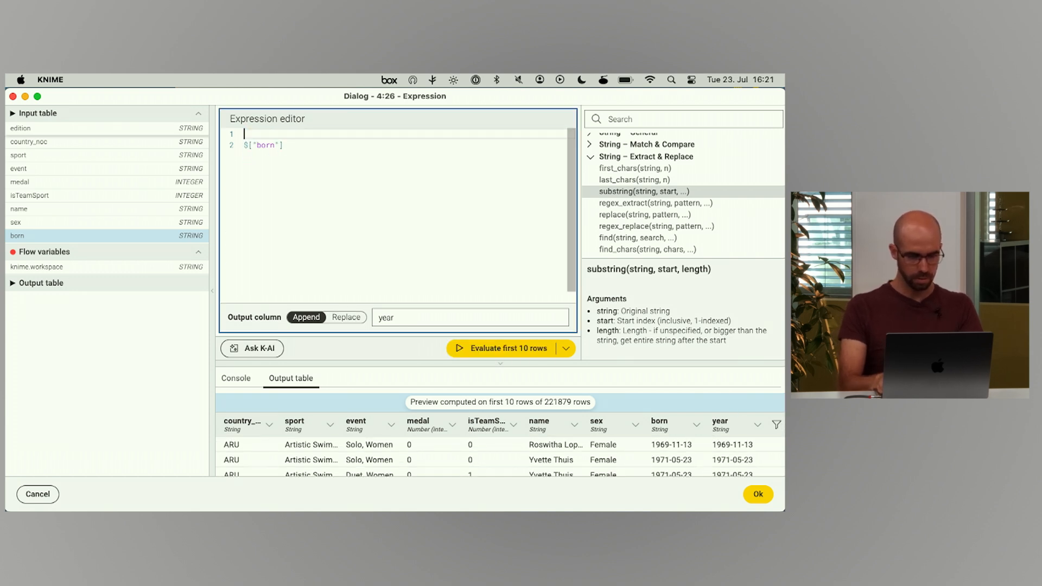
key(Delete)
click(298, 152)
drag(303, 133, 235, 137)
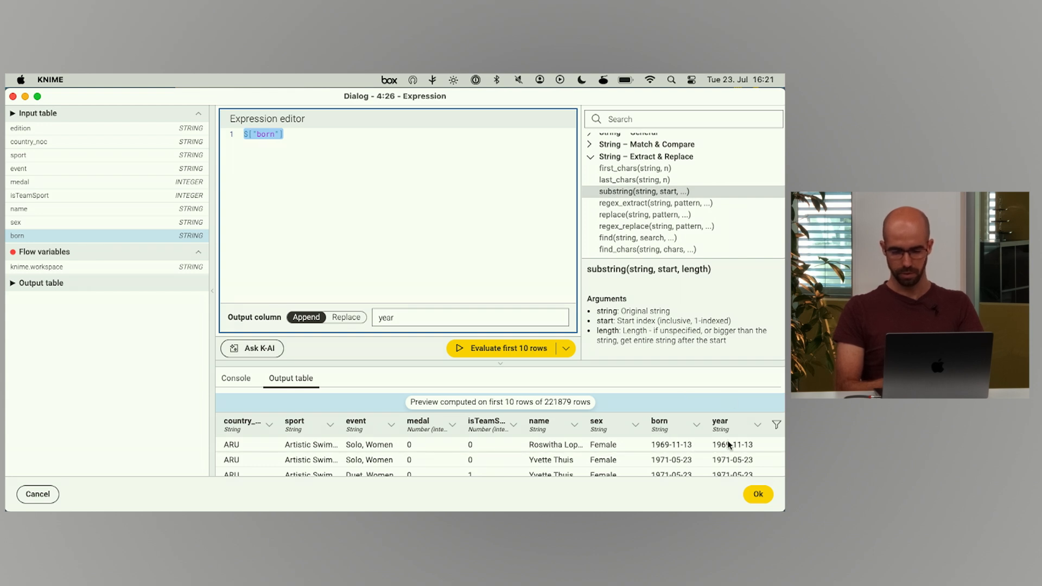
click(376, 159)
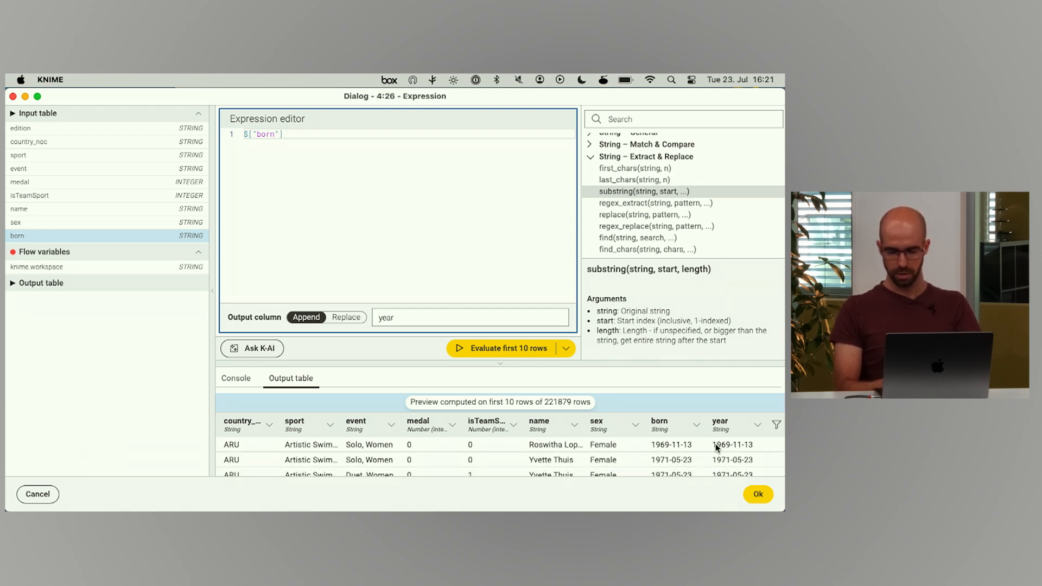
- Wrap the born column as first_chars($["born"], 4) and check the result on the first 10 rows
click(628, 171)
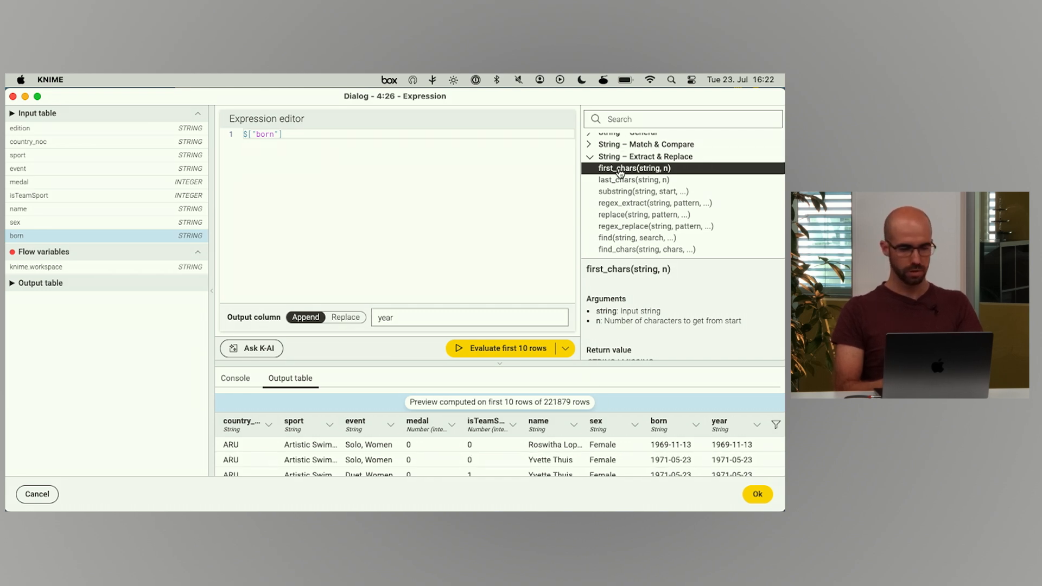
drag(630, 172, 244, 136)
key(shift+Right)
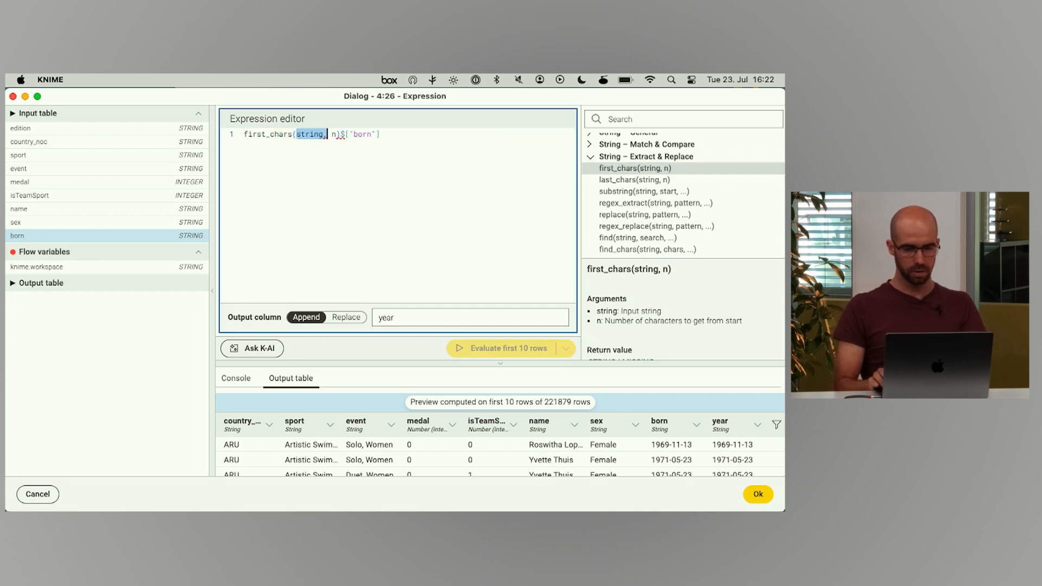
key(BackSpace)
text(, 4))
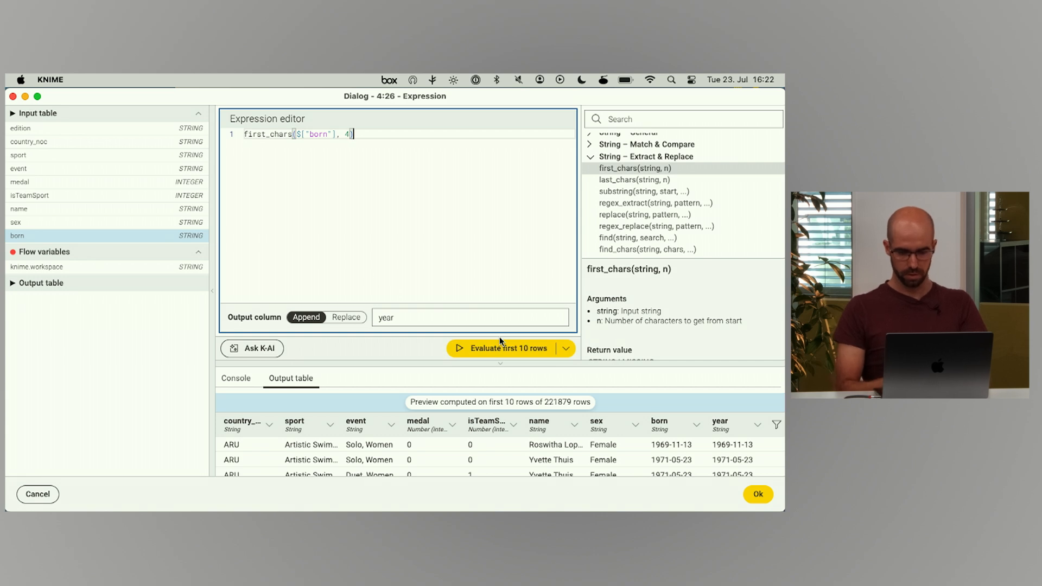
click(500, 342)
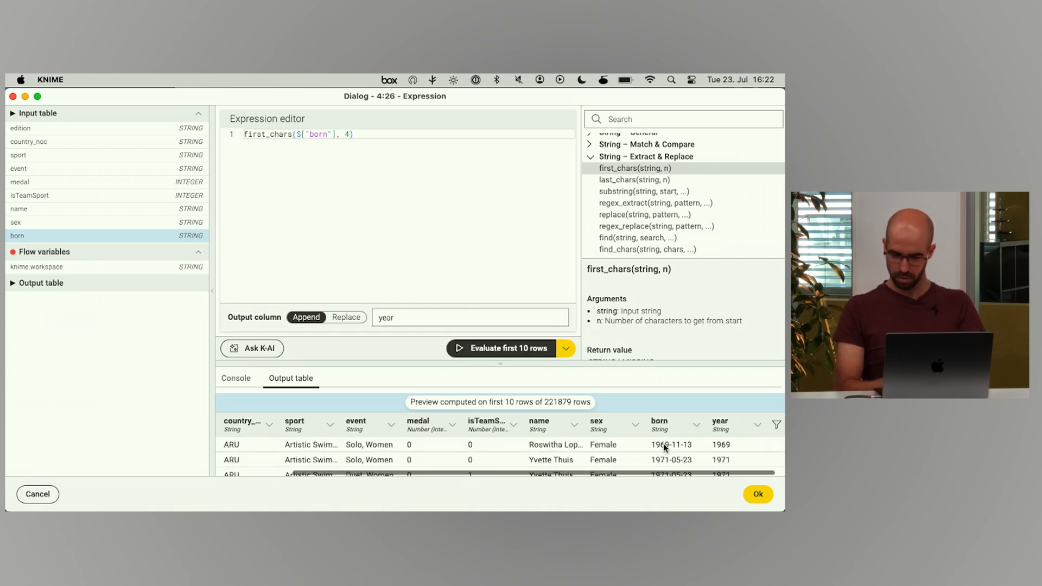
scroll(728, 462, down, 1)
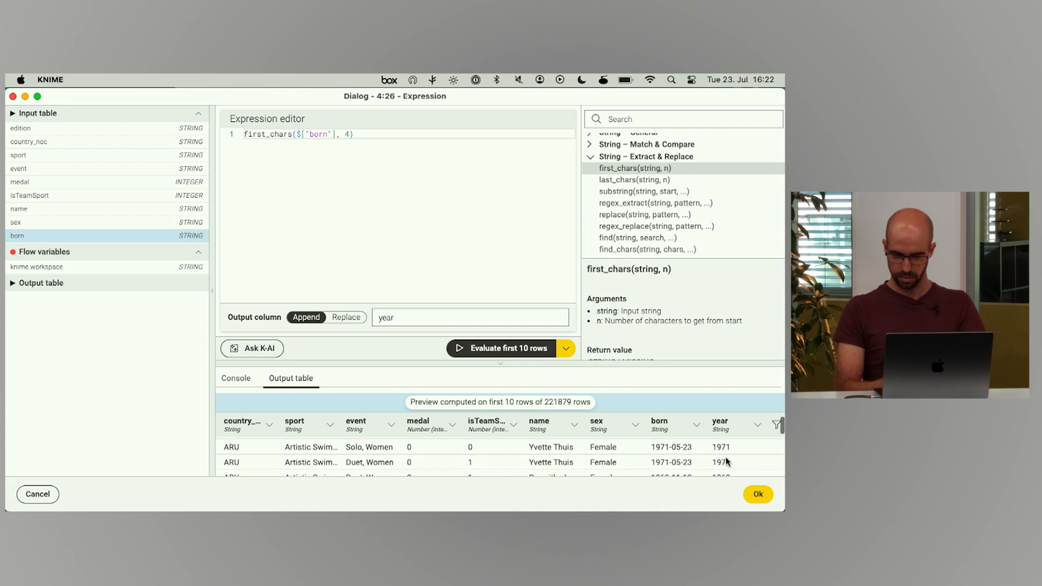
scroll(671, 461, up, 1)
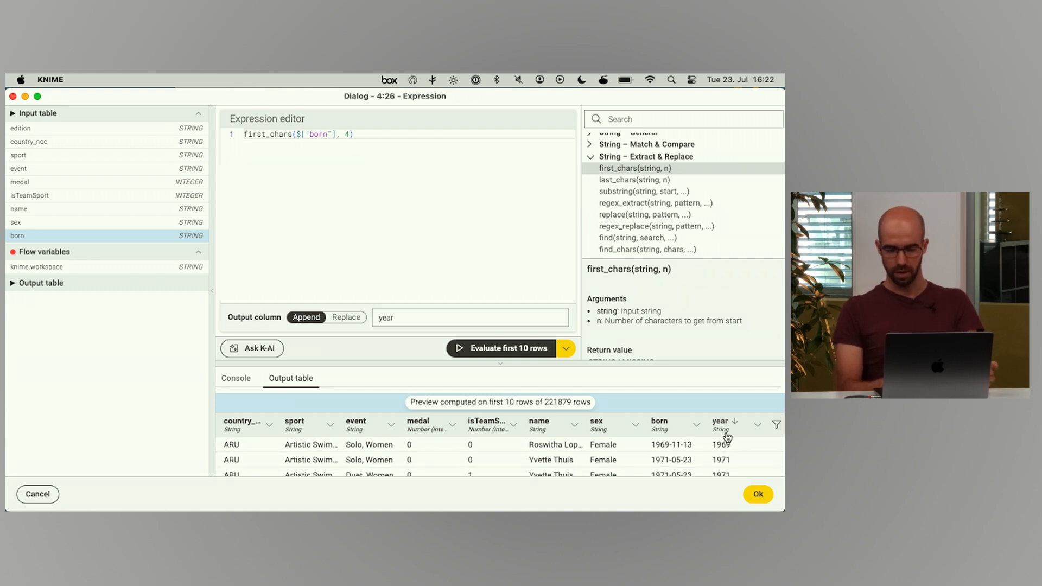
- Insert the parse_int function in front of first_chars from the code suggestions for "in", checking its description
click(430, 153)
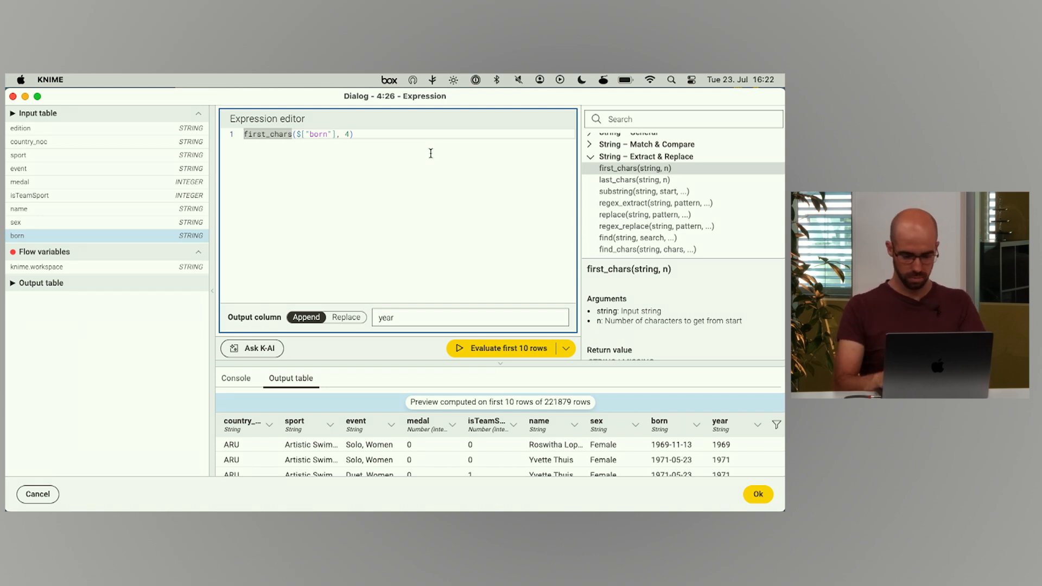
text(in)
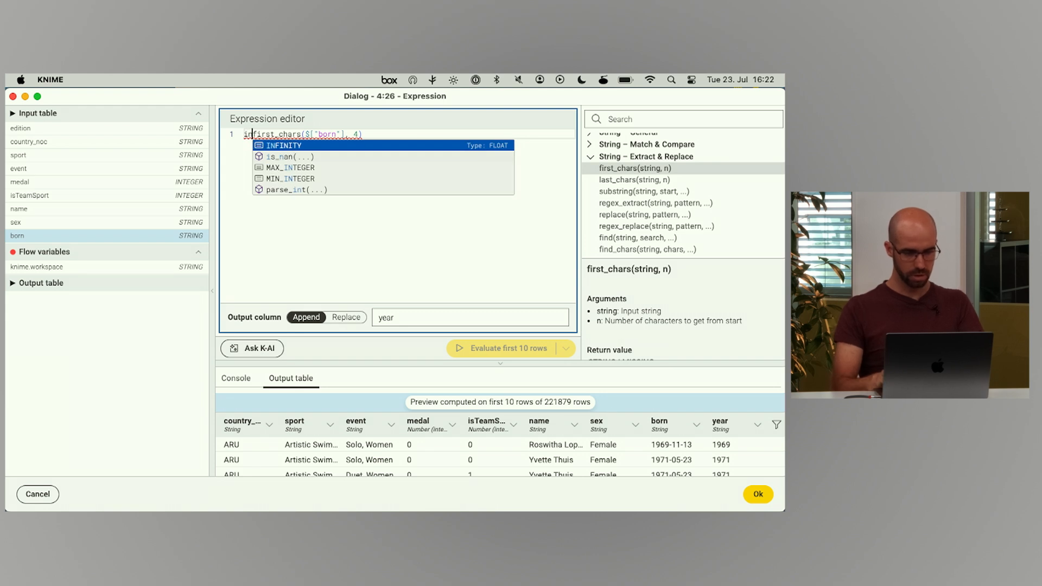
key(Down)
key(Down)
key(Down)
key(Down)
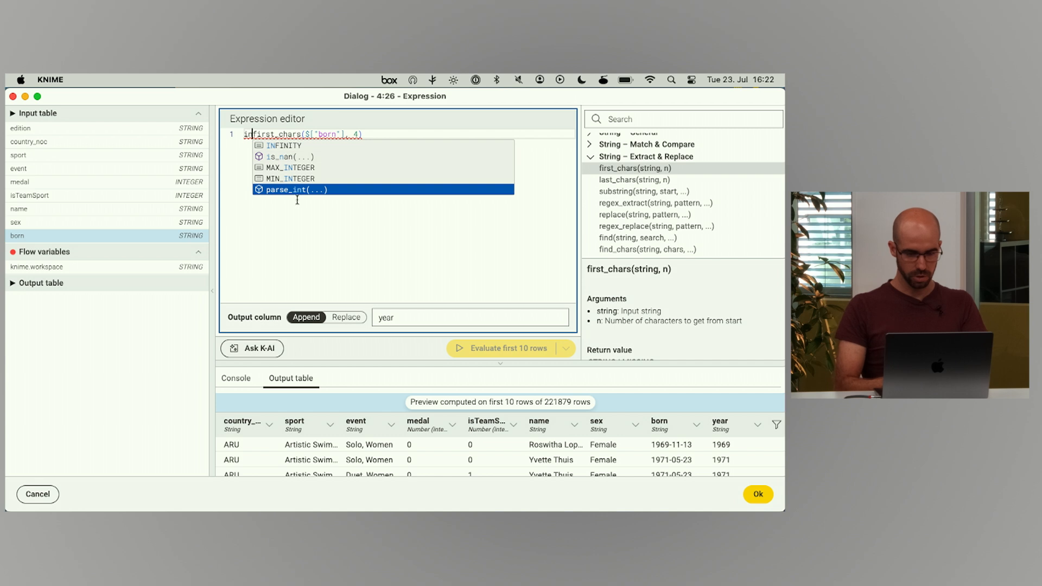
click(505, 192)
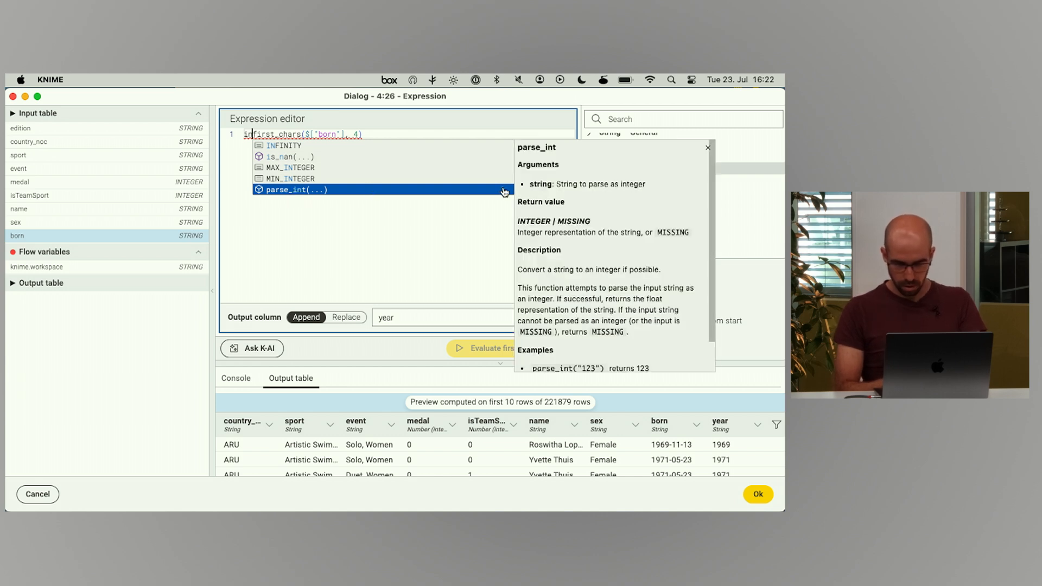
click(279, 190)
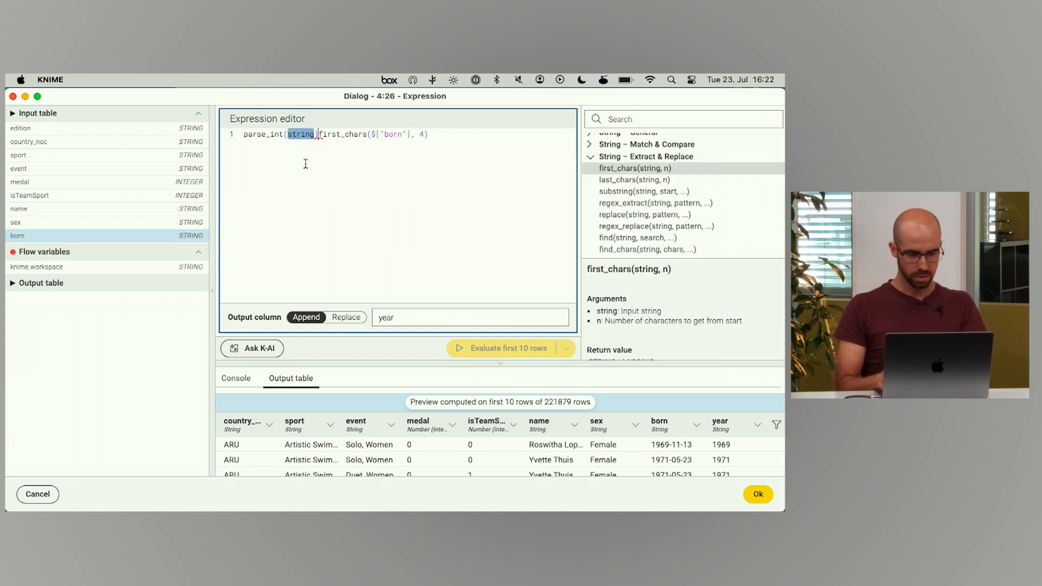
- Complete the expression as parse_int(first_chars($["born"], 4)) and read the parse_int documentation in the editor
key(Delete)
key(Delete)
key(End)
text())
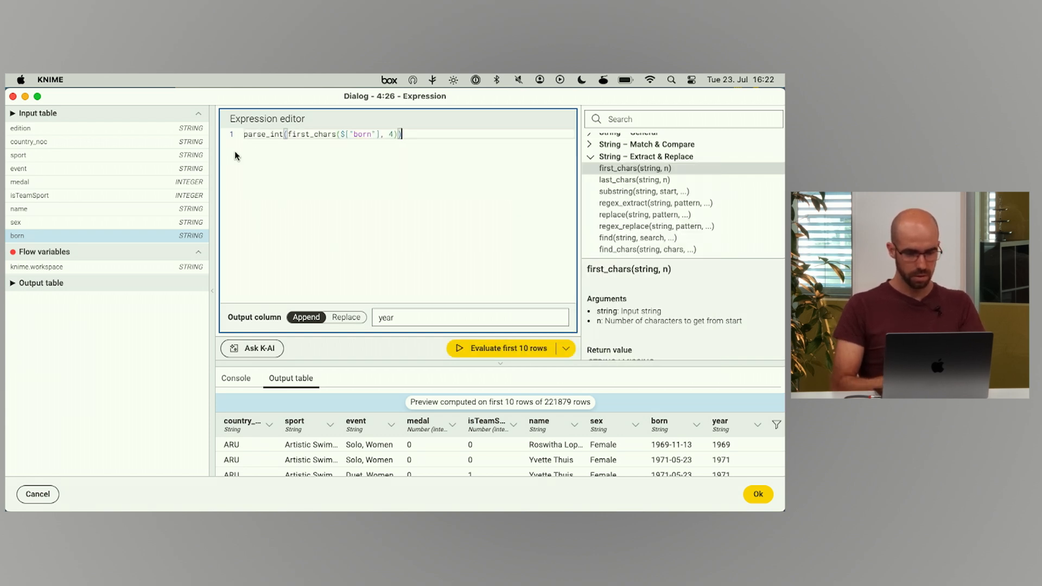
mouse_move(257, 135)
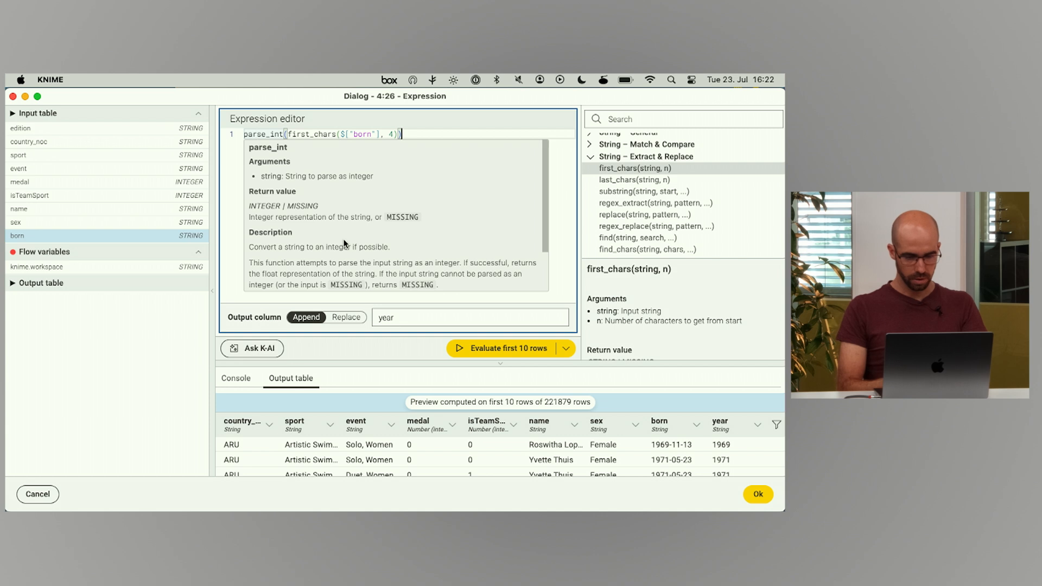
scroll(344, 240, down, 2)
scroll(344, 240, up, 3)
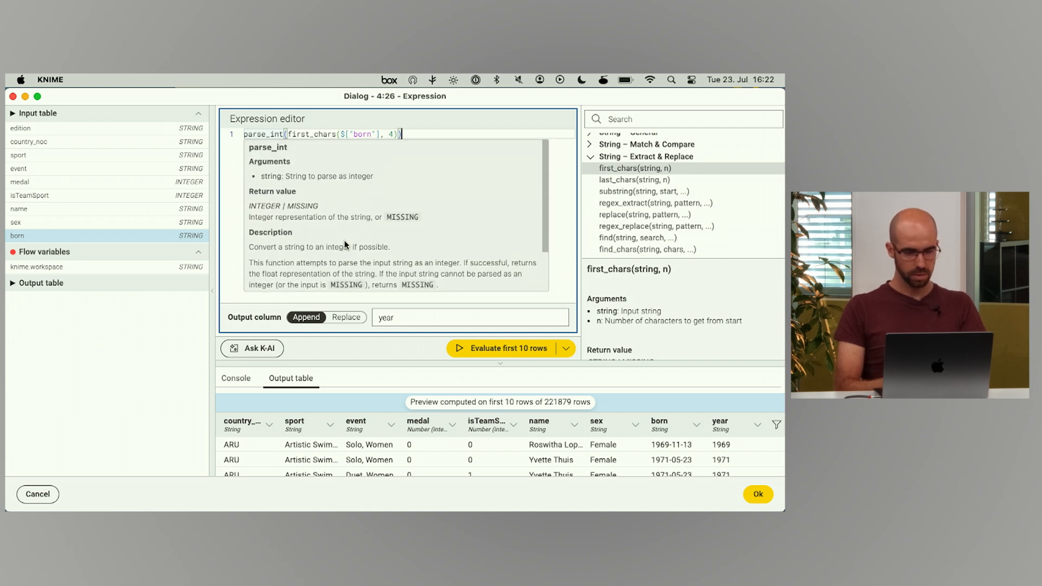
- Evaluate the parse_int expression on the first 10 rows and inspect the year and edition columns in the output preview
click(526, 354)
scroll(676, 452, right, 3)
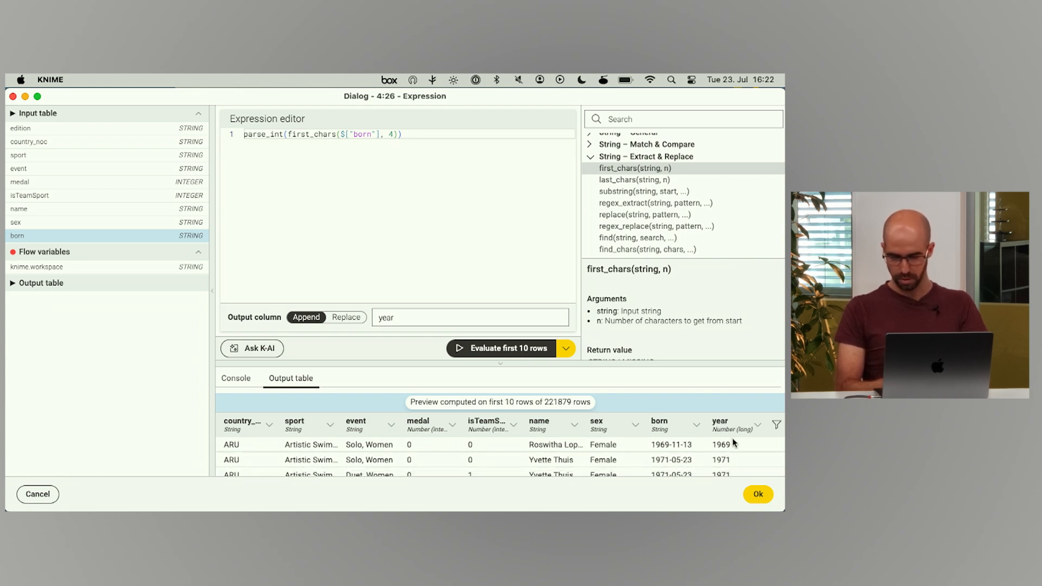
scroll(733, 458, down, 5)
scroll(733, 457, up, 5)
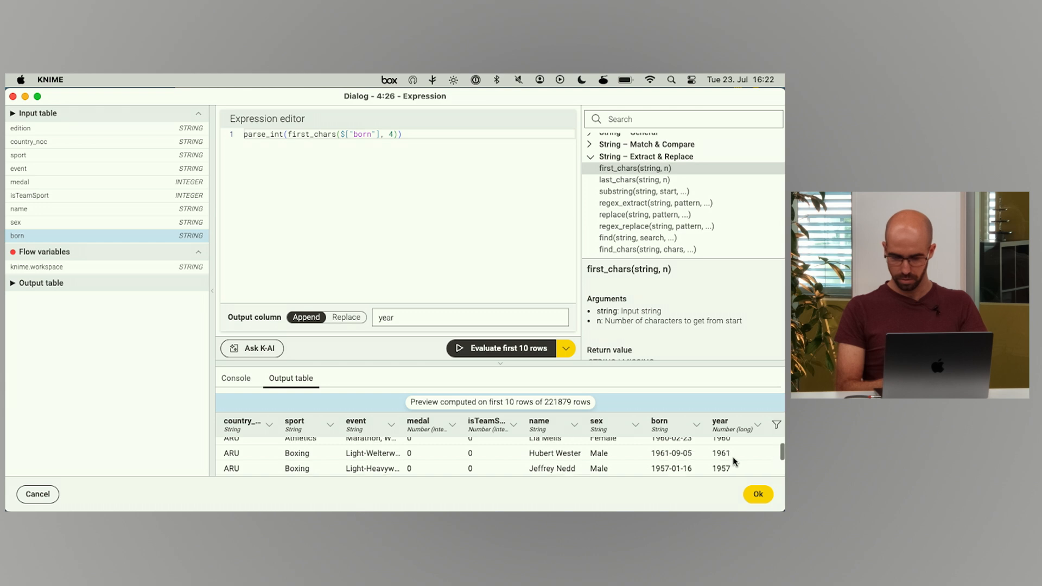
click(435, 151)
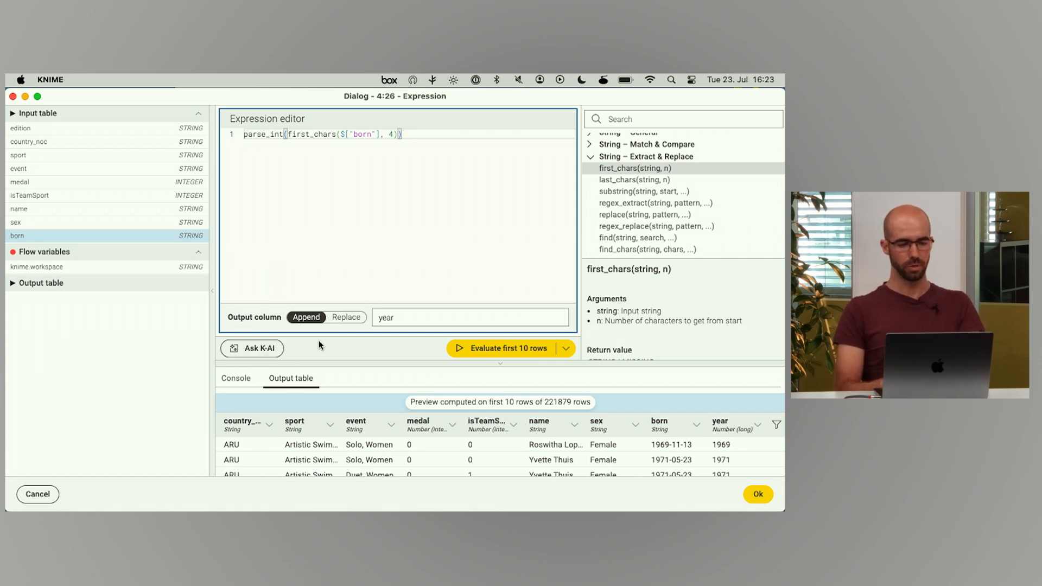
drag(312, 361, 305, 391)
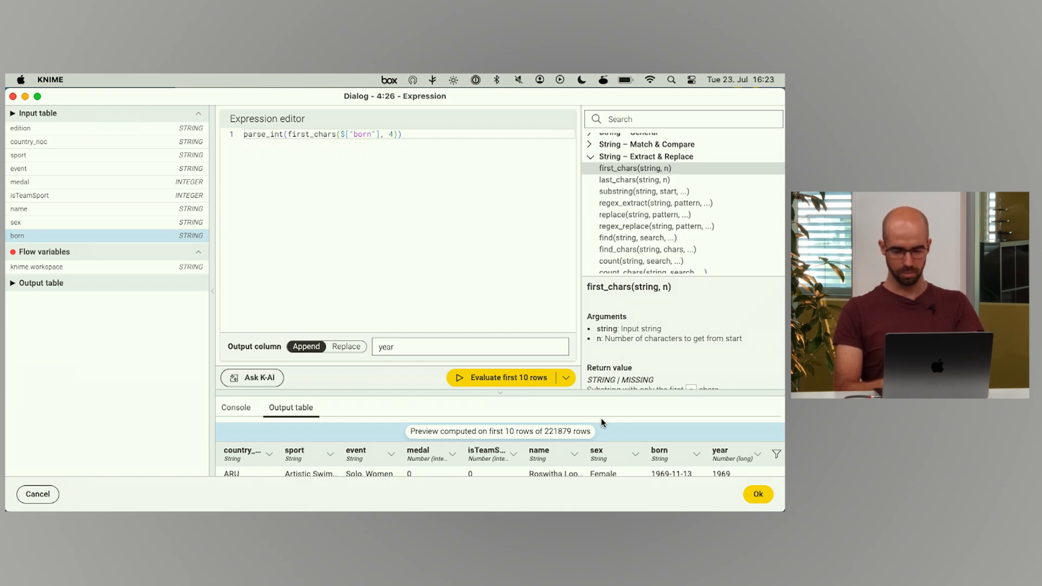
drag(614, 391, 614, 359)
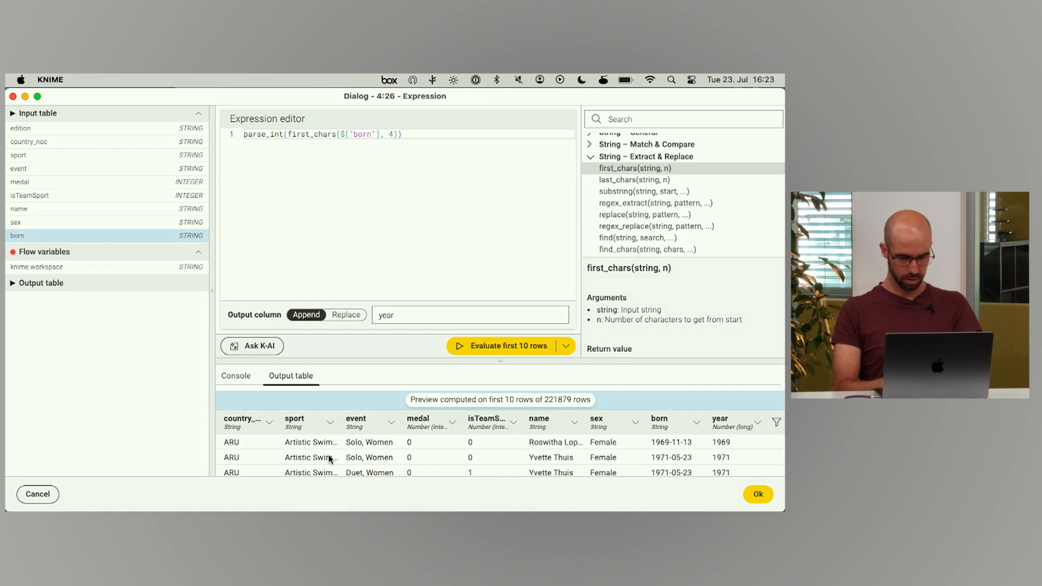
scroll(315, 457, left, 5)
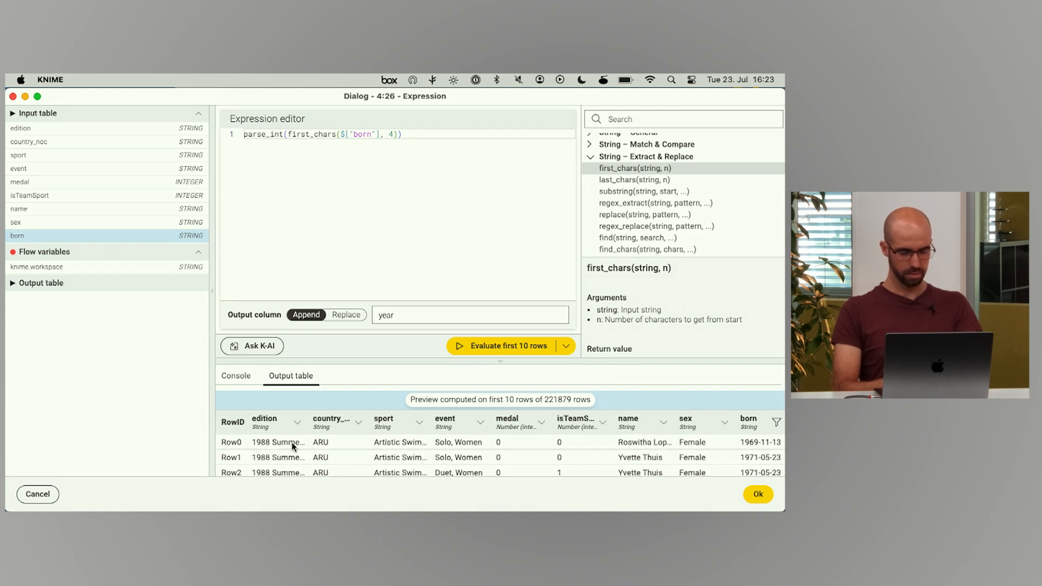
- Accept the K-AI disclaimer and request the athlete's age at the competition, describing Edition as e.g. "1950 Summer Olympics" and born as YYYY-mm-dd
click(240, 348)
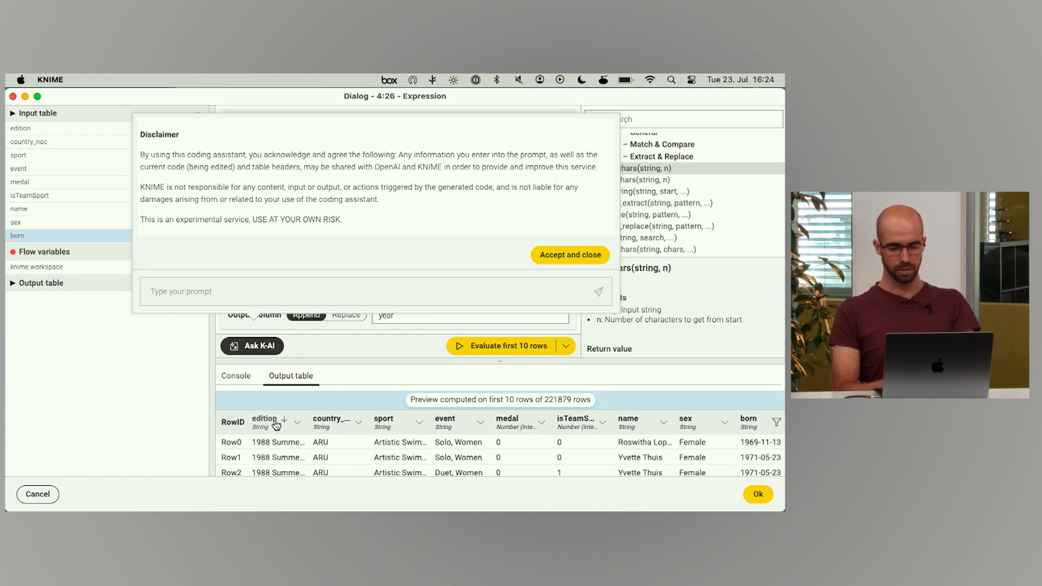
click(572, 261)
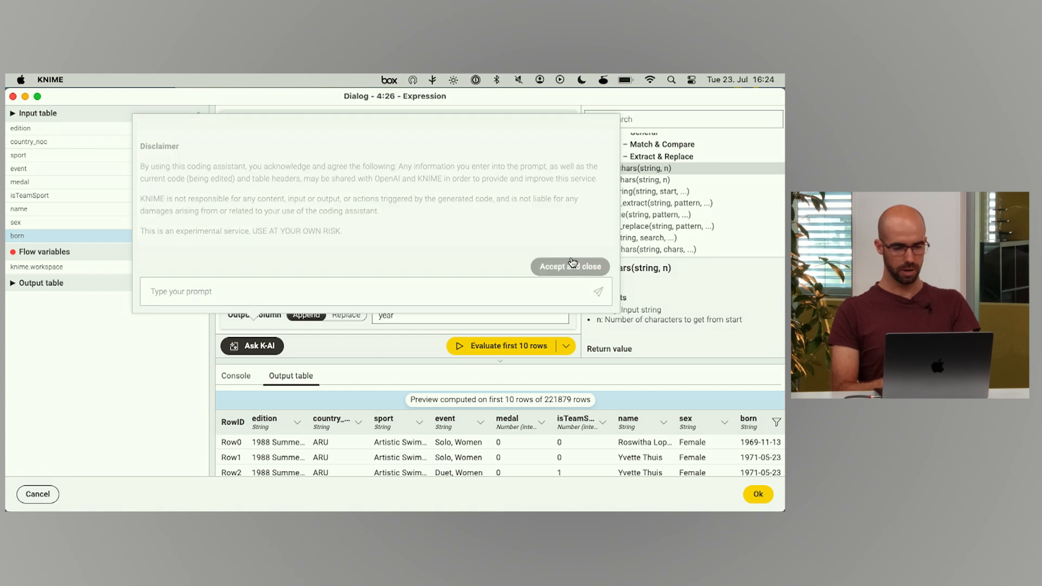
click(273, 302)
text(Compute the age of the athlete at the competition. The "Edition" column contains e.g. "1950 Summer Olympics" and the born column has the format YYYY-mm-dd)
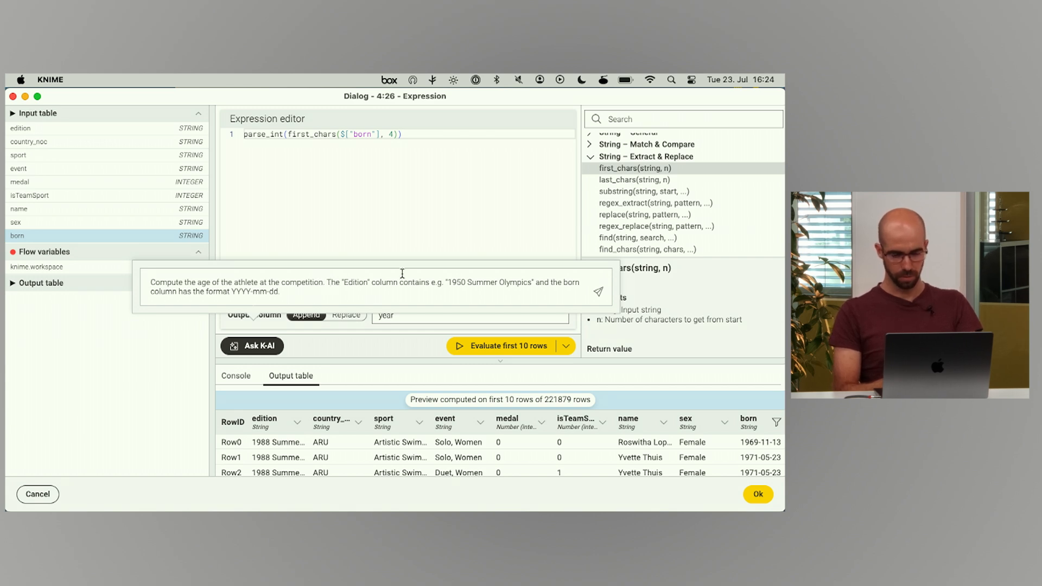
drag(452, 283, 531, 283)
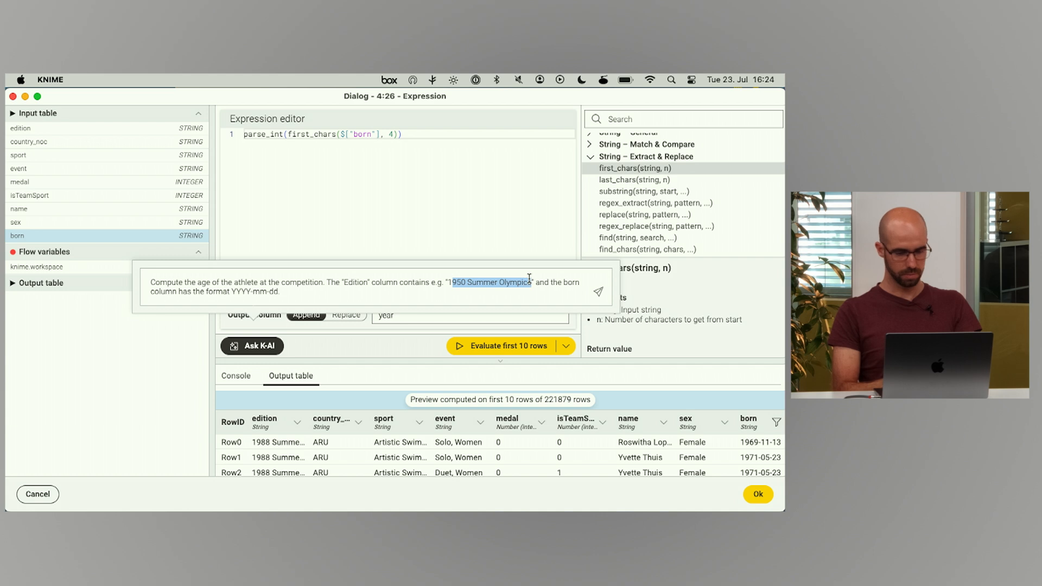
drag(233, 292, 281, 292)
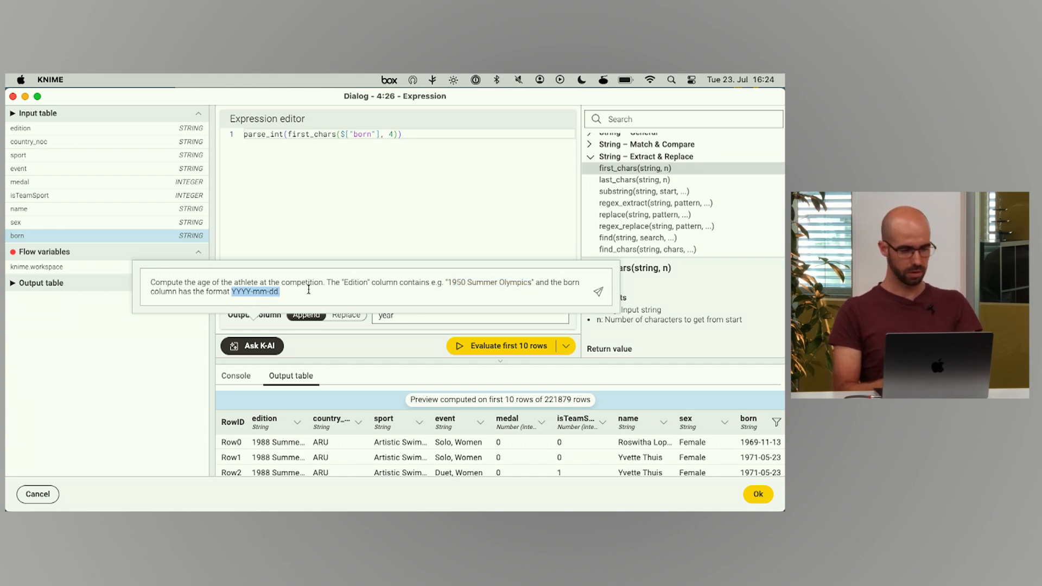
click(312, 291)
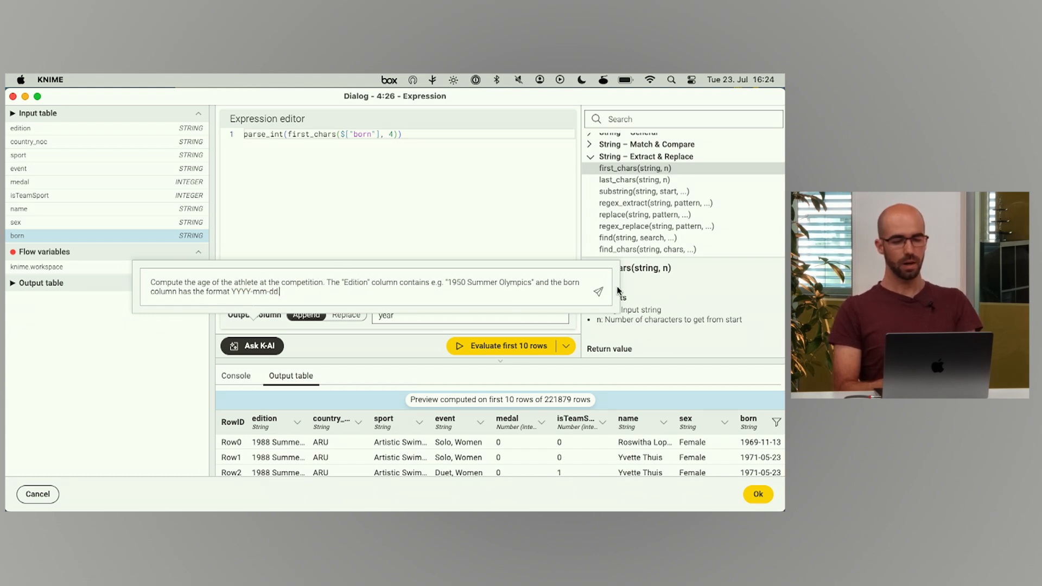
click(601, 293)
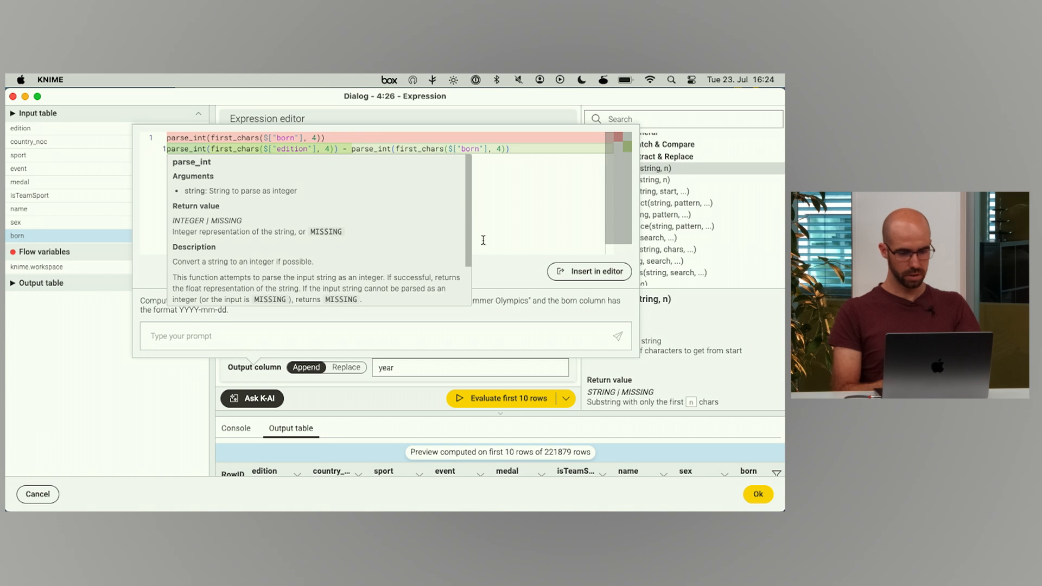
- Insert K-AI's suggested age expression in the editor and name the appended output column Age
click(589, 275)
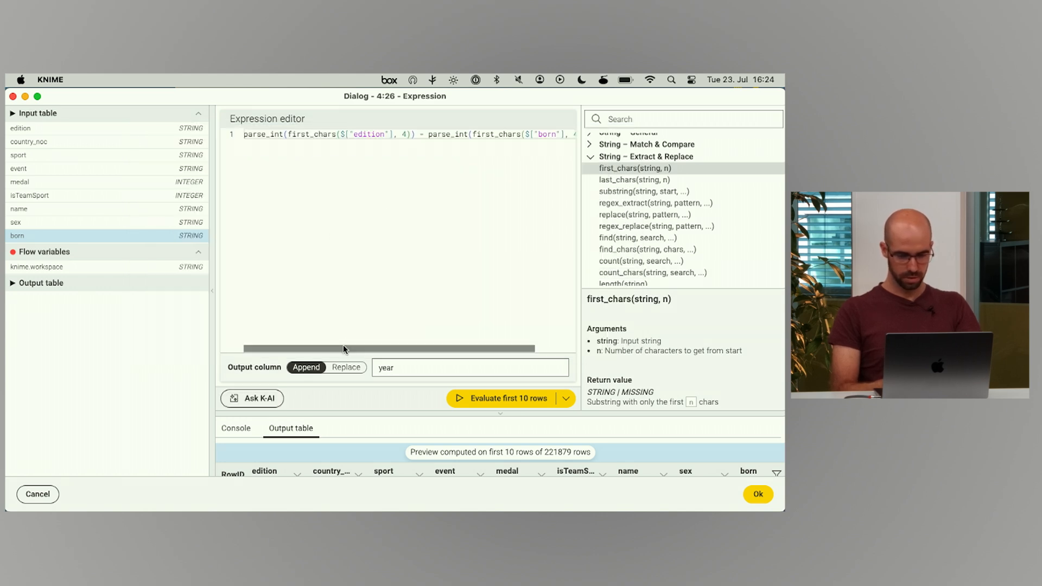
click(405, 368)
key(BackSpace)
key(BackSpace)
key(BackSpace)
key(BackSpace)
text(Age)
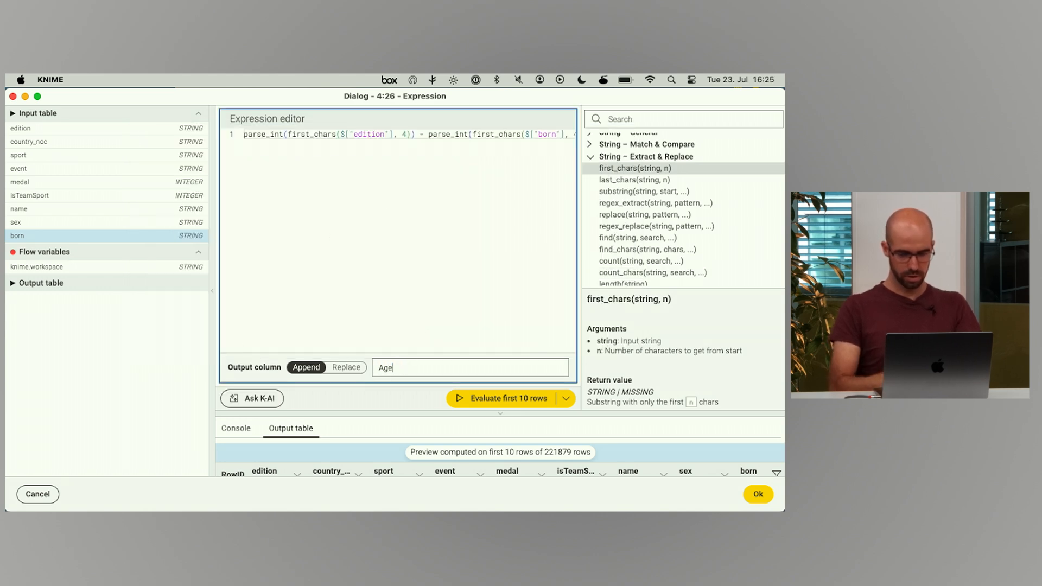
- Evaluate the age expression on the first 10 rows and check the Age column in an enlarged output preview
click(488, 404)
drag(424, 414, 444, 250)
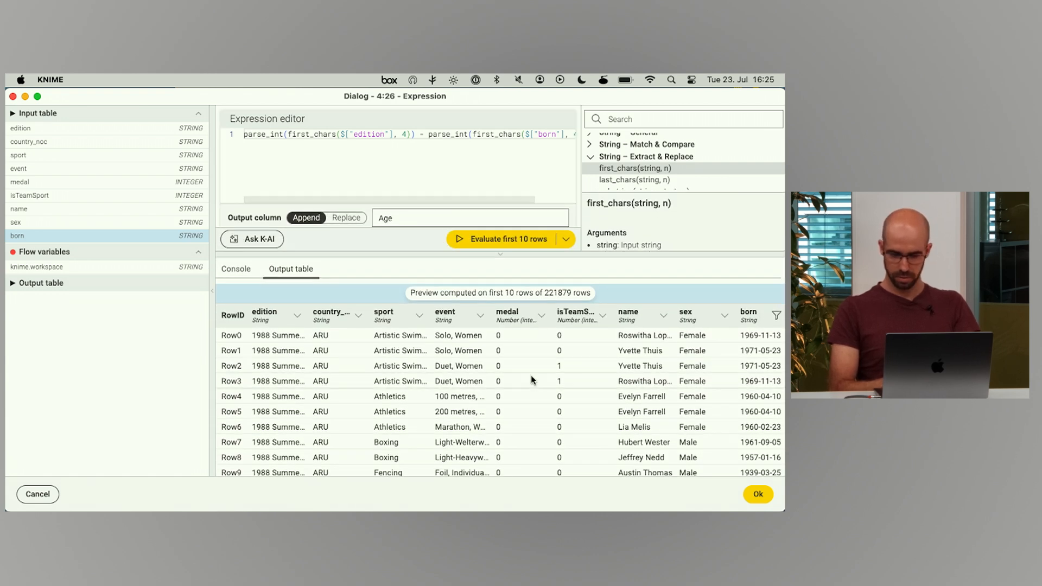
scroll(543, 372, right, 3)
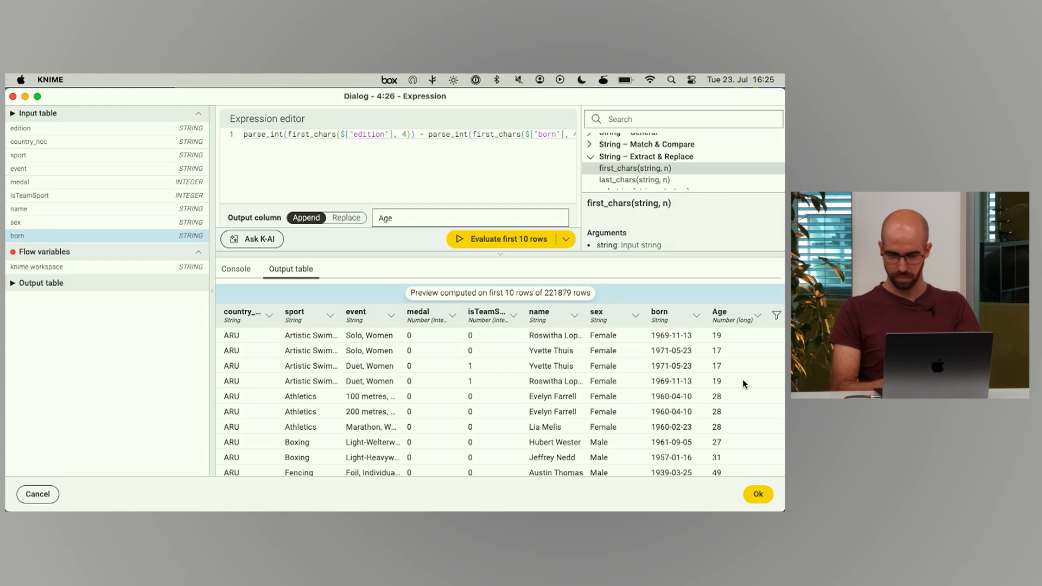
scroll(737, 412, down, 1)
scroll(737, 413, up, 1)
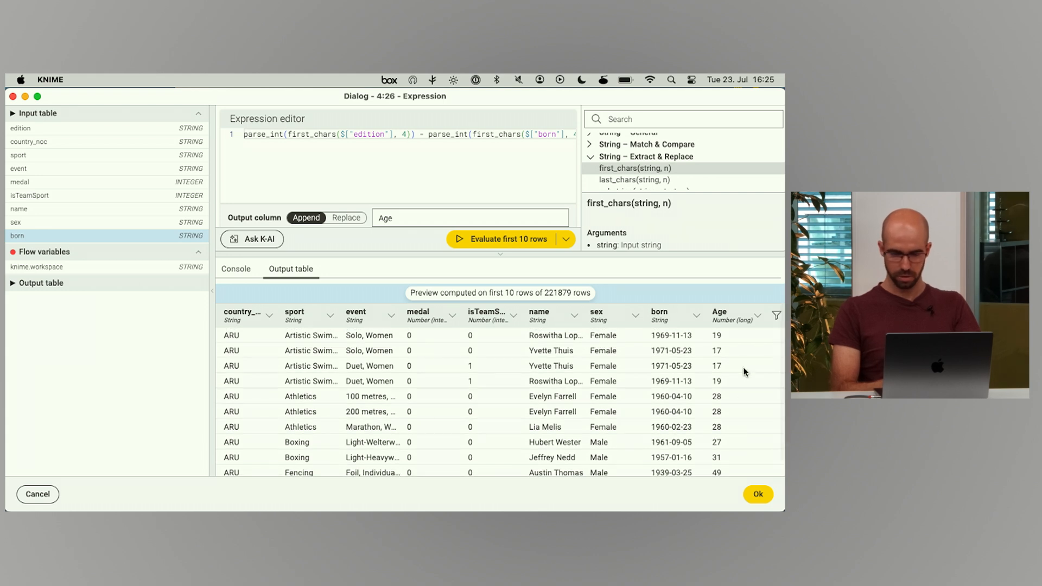
- Accept the Expression node's configuration and execute the node in the workflow
click(758, 494)
click(662, 270)
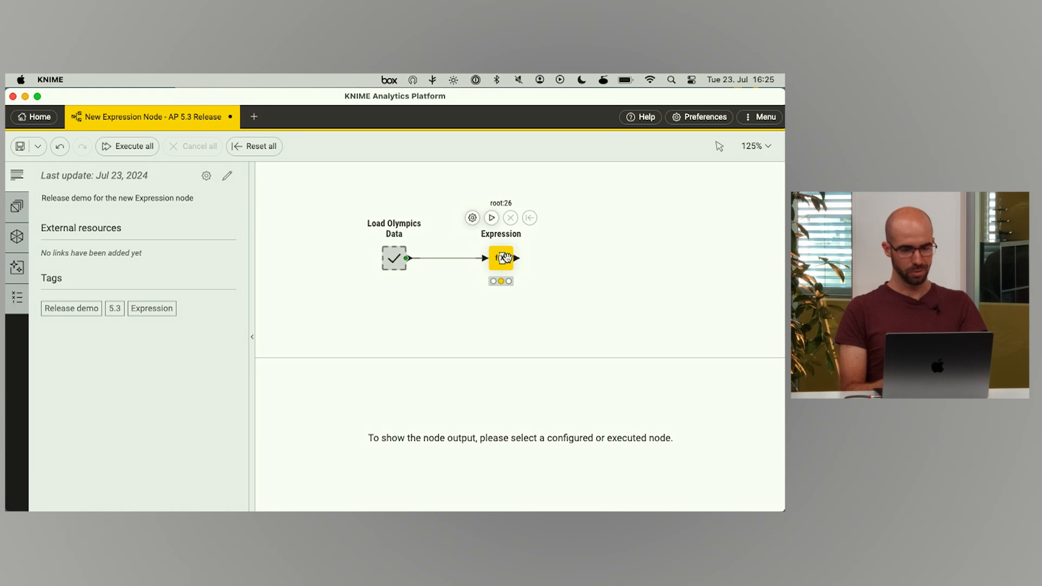
click(505, 258)
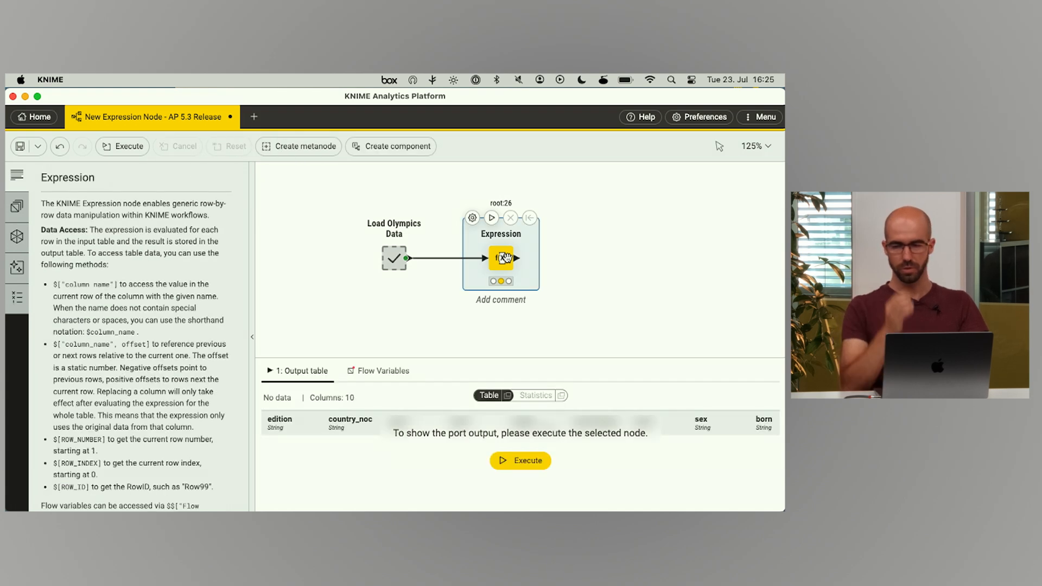
key(F7)
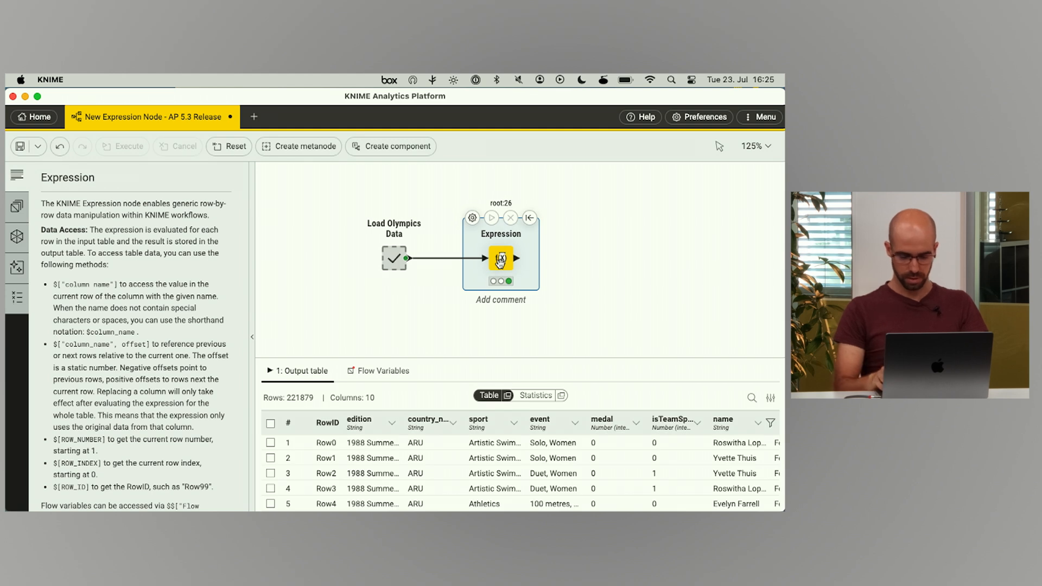
- Search compatible nodes for "exp" and connect a second Expression node after the executed one
key(super+period)
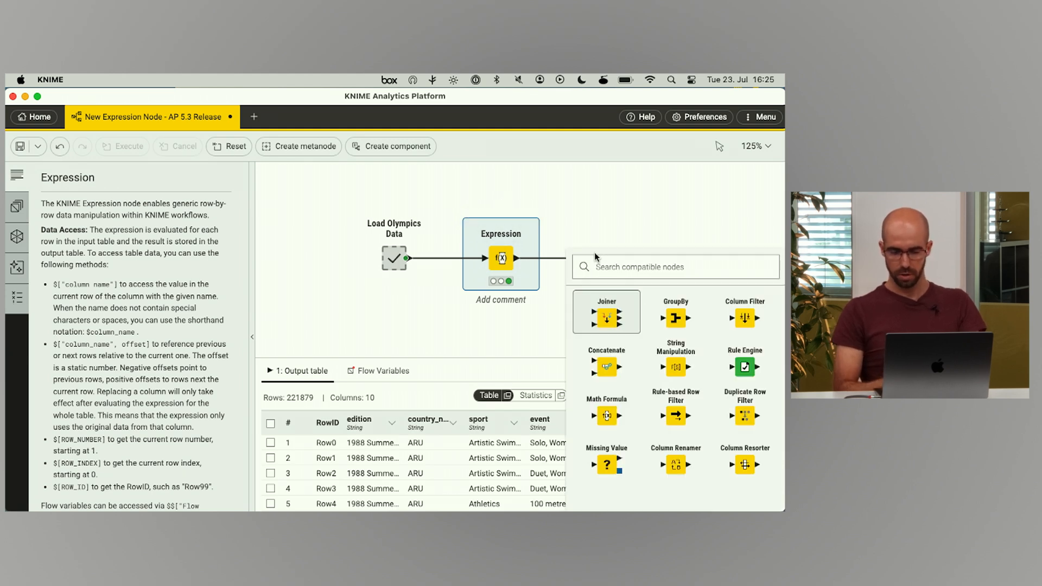
text(e)
text(xr)
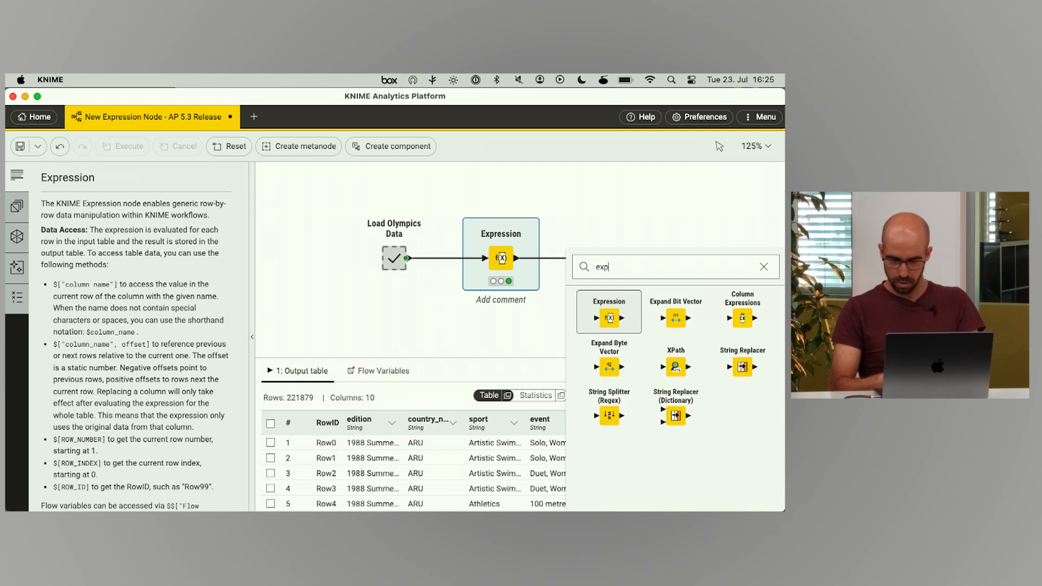
click(614, 316)
mouse_move(612, 260)
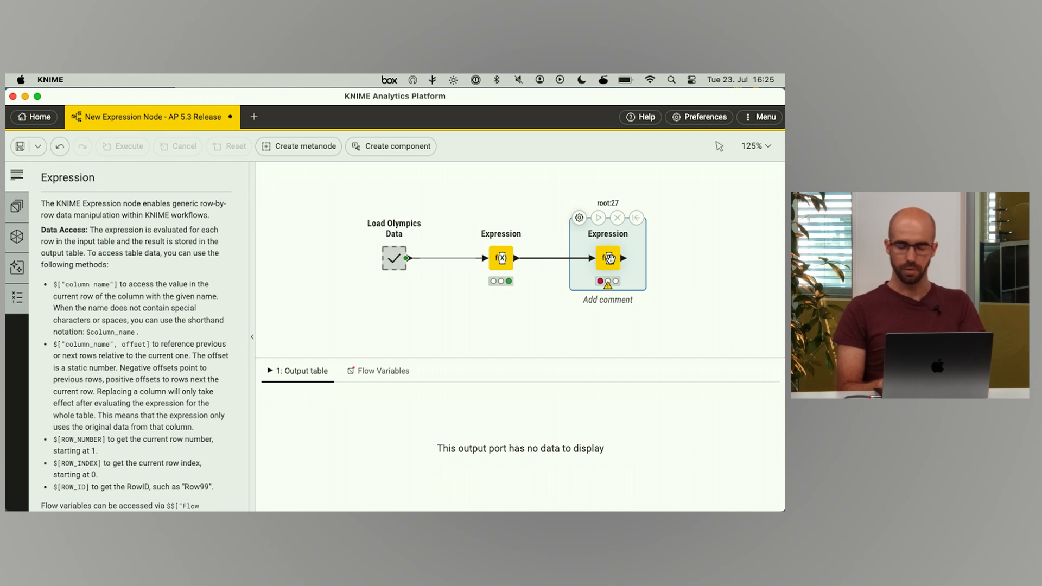
- Open the second Expression node's configuration and delete all the example comments from its editor
double_click(610, 258)
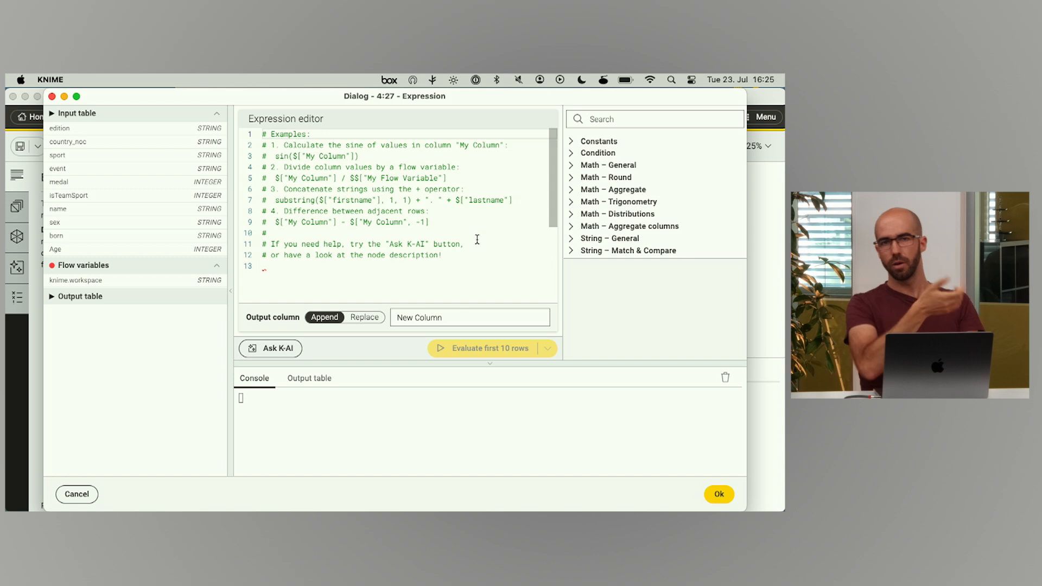
click(381, 272)
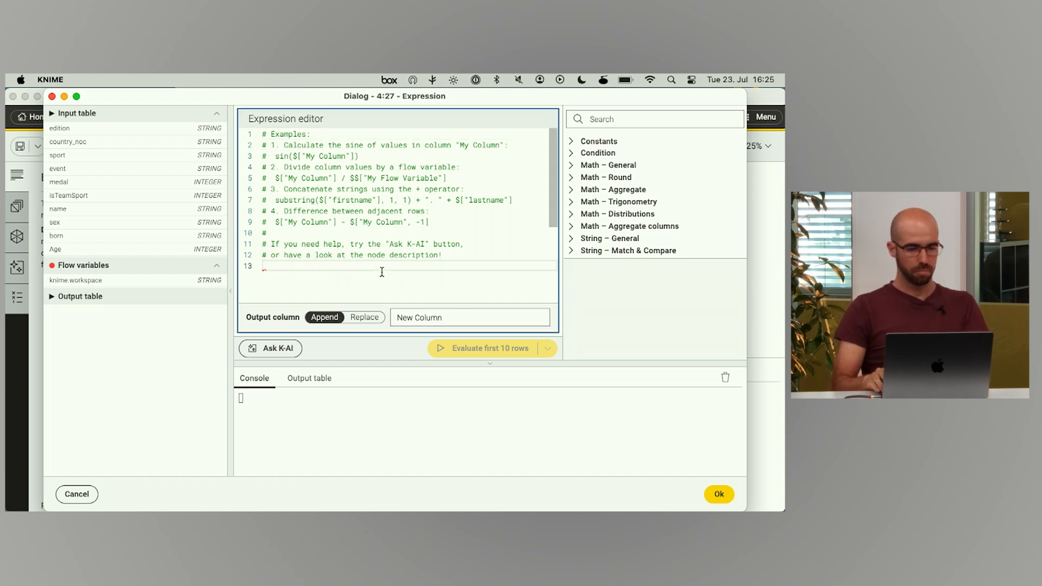
key(super+a)
key(BackSpace)
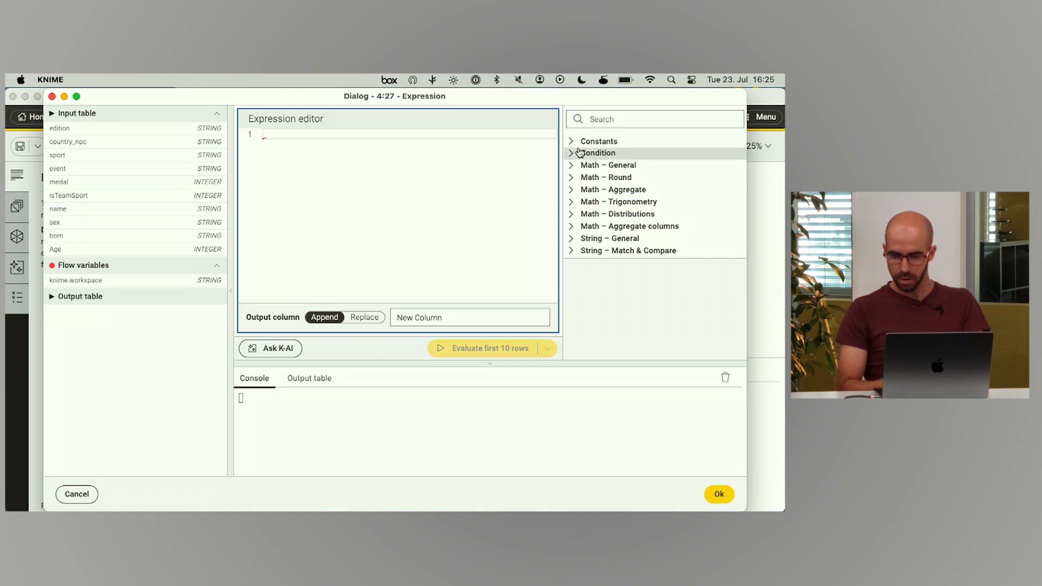
- Check the if and switch functions in the Condition category and insert the if template into the expression editor
click(614, 154)
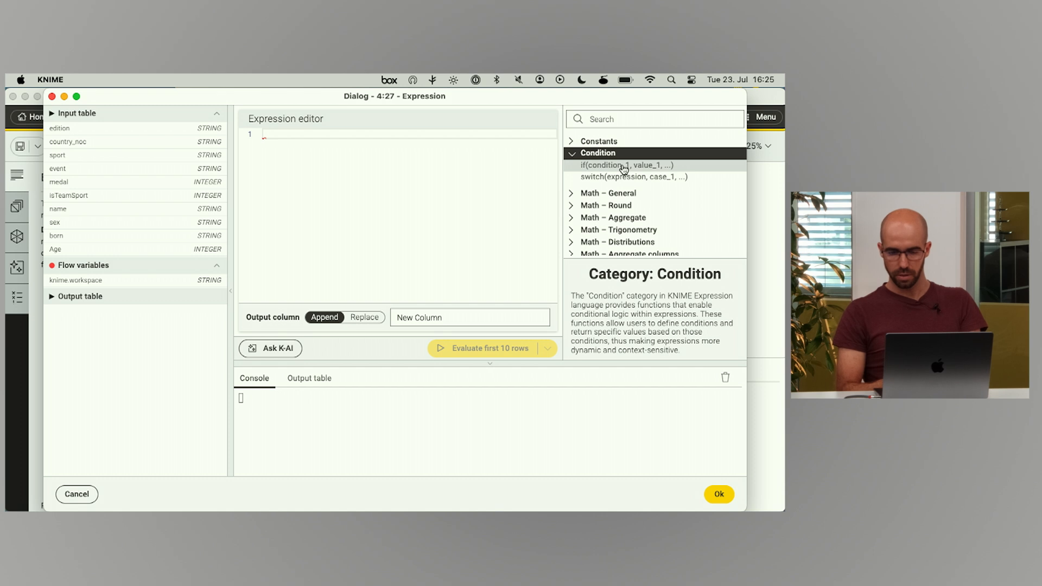
click(625, 166)
click(607, 179)
drag(623, 167, 368, 172)
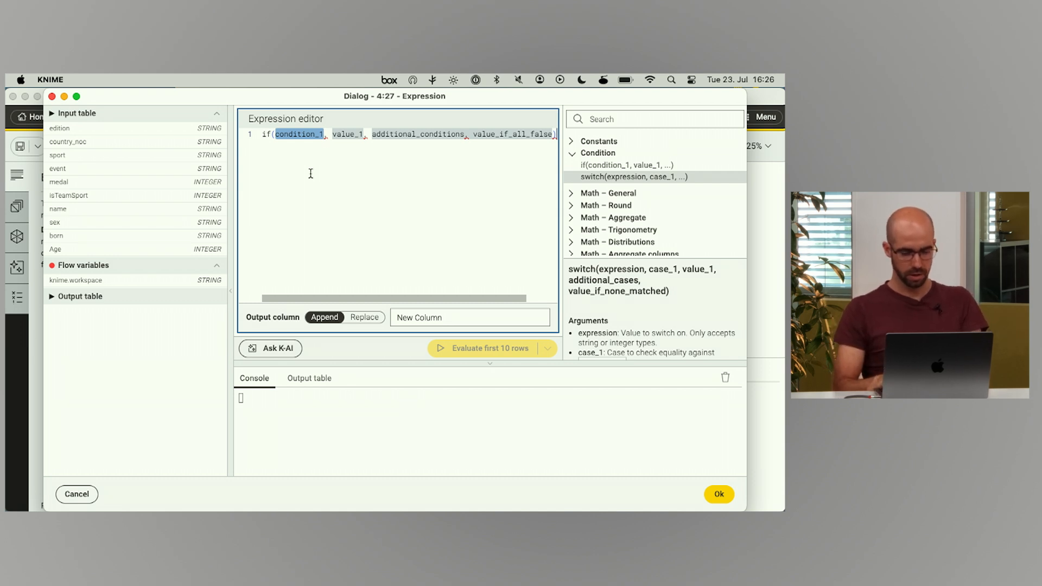
- Set the if function's condition to $["medal"] > 0 using the medal column
text($)
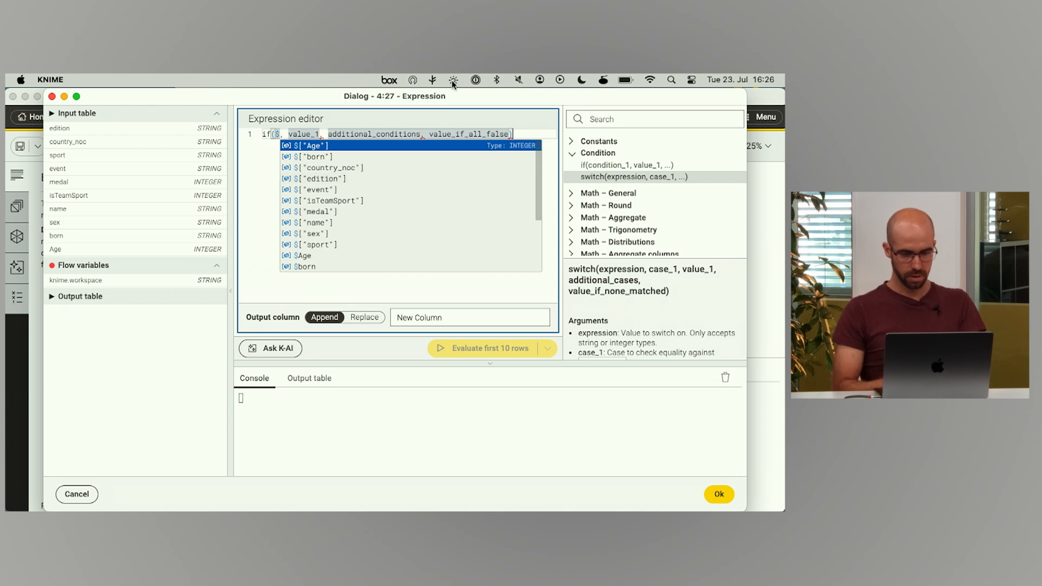
click(331, 213)
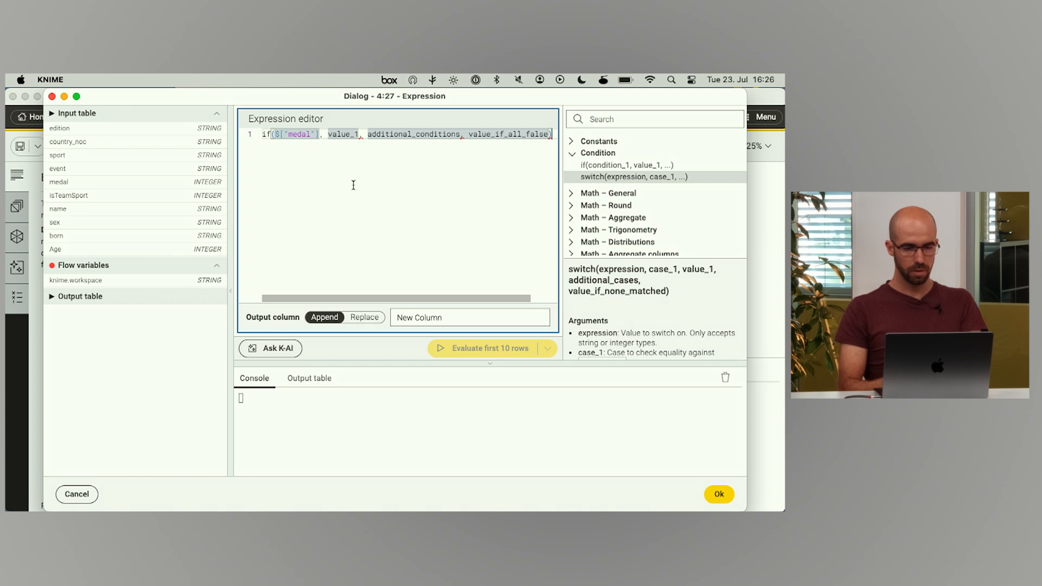
key(Tab)
text(")
key(BackSpace)
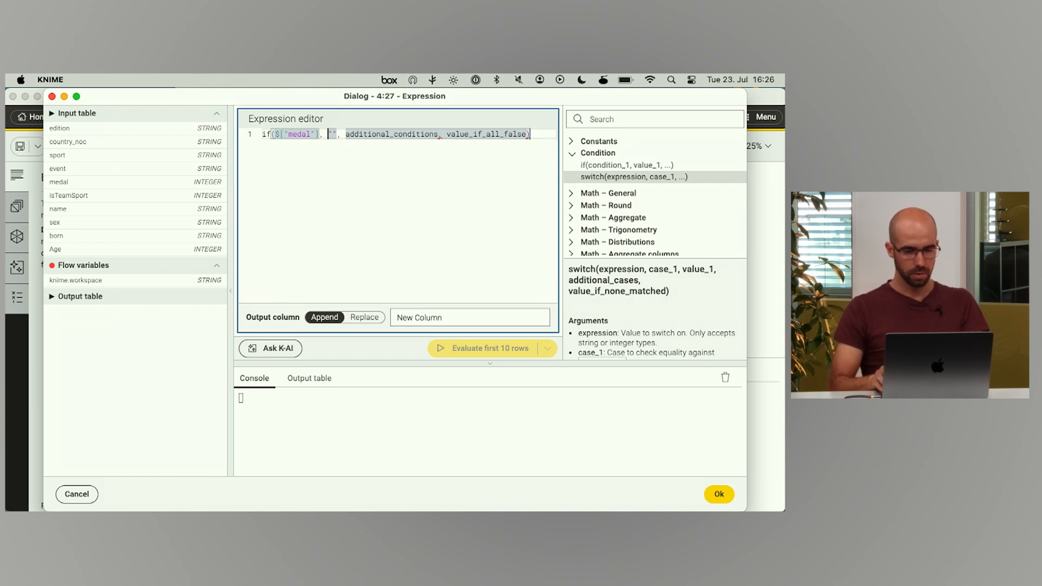
key(Left)
key(Left)
text(> )
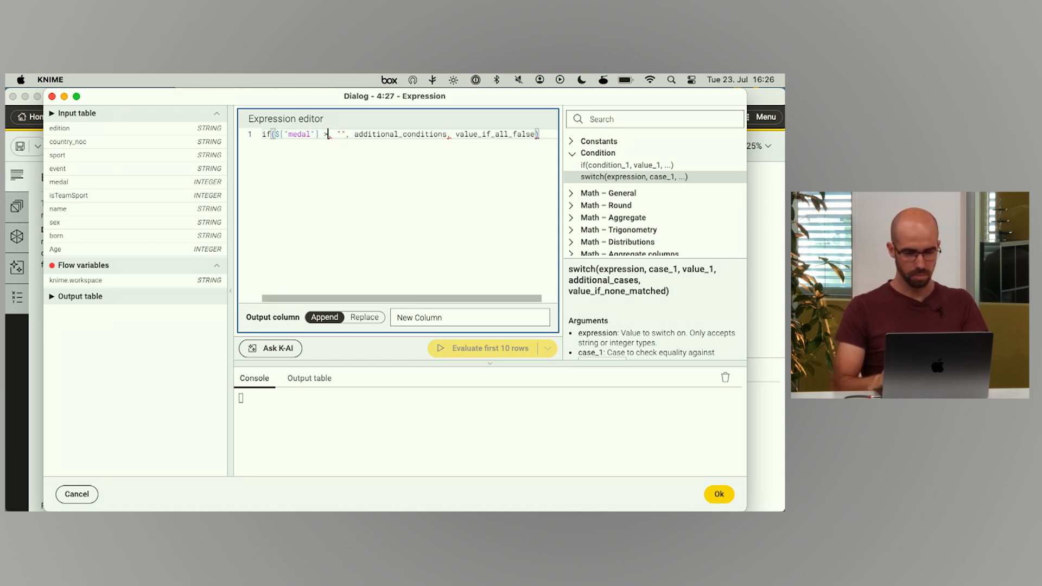
text(0)
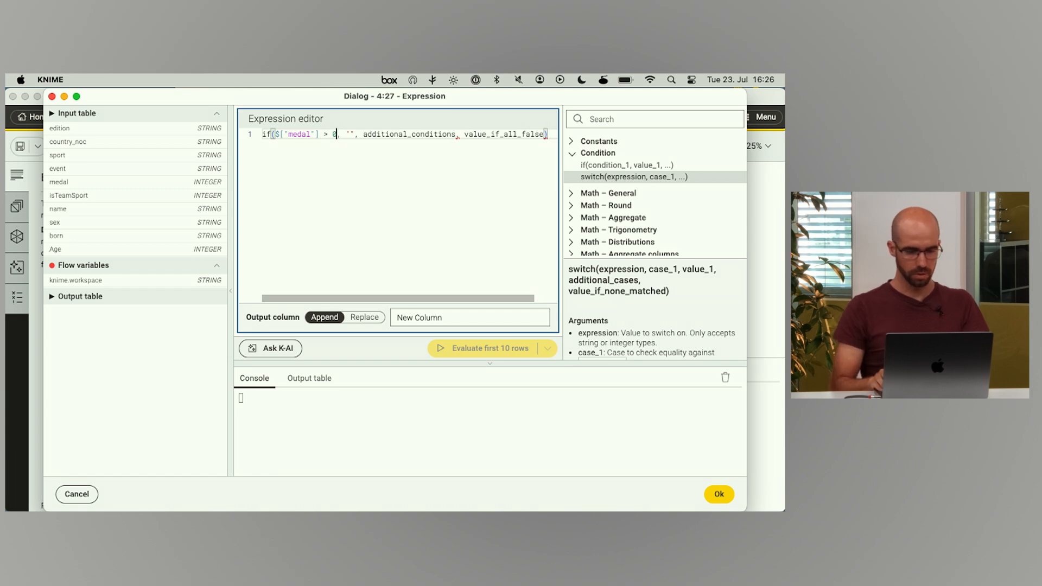
- Make the if expression return "Win" when the condition holds and "Loss" otherwise, replacing the remaining placeholder arguments
key(BackSpace)
key(BackSpace)
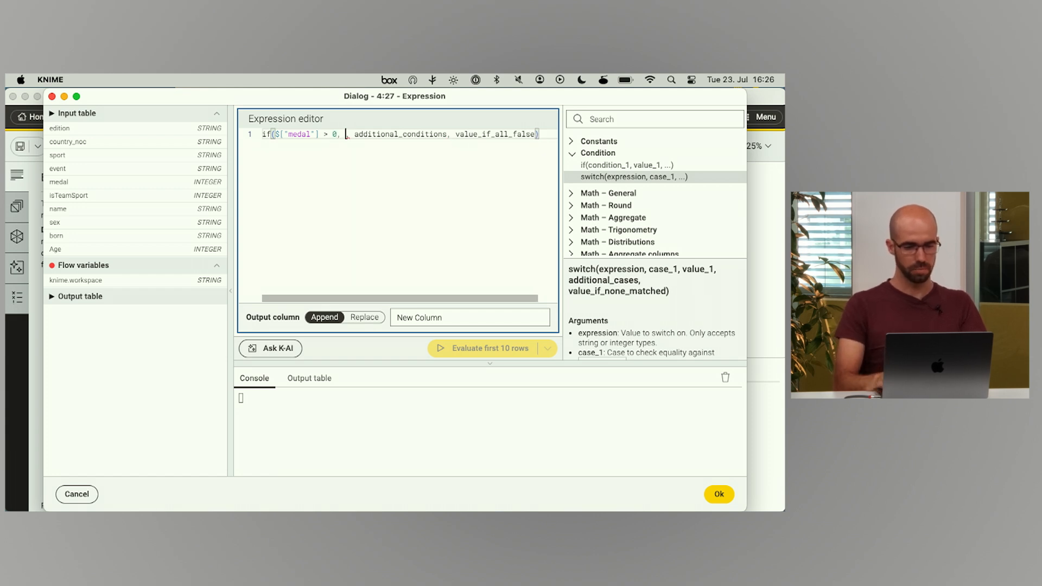
text("Win)
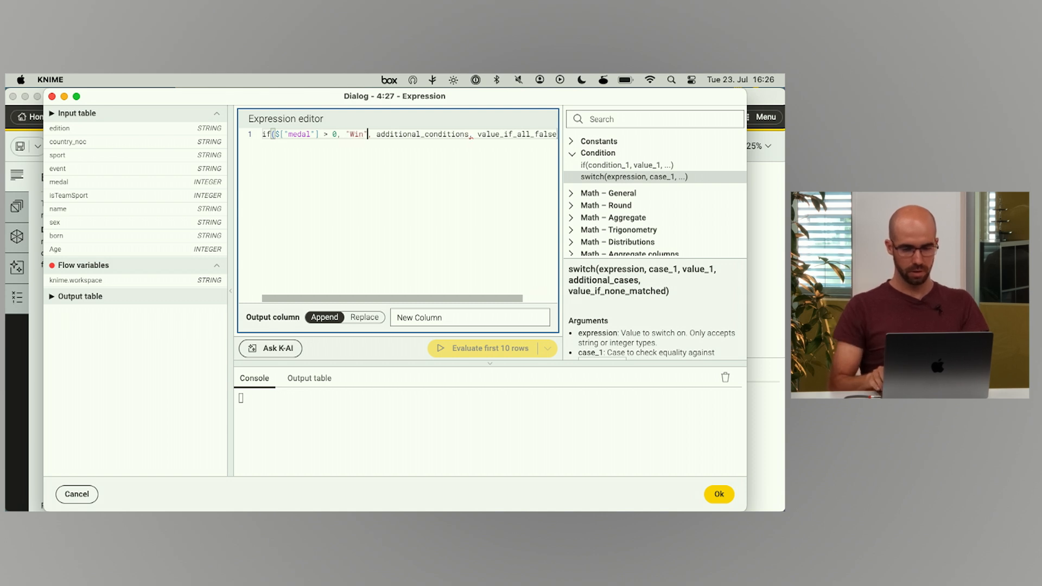
key(Right)
key(Right)
key(Right)
key(shift+End)
text("Loss)
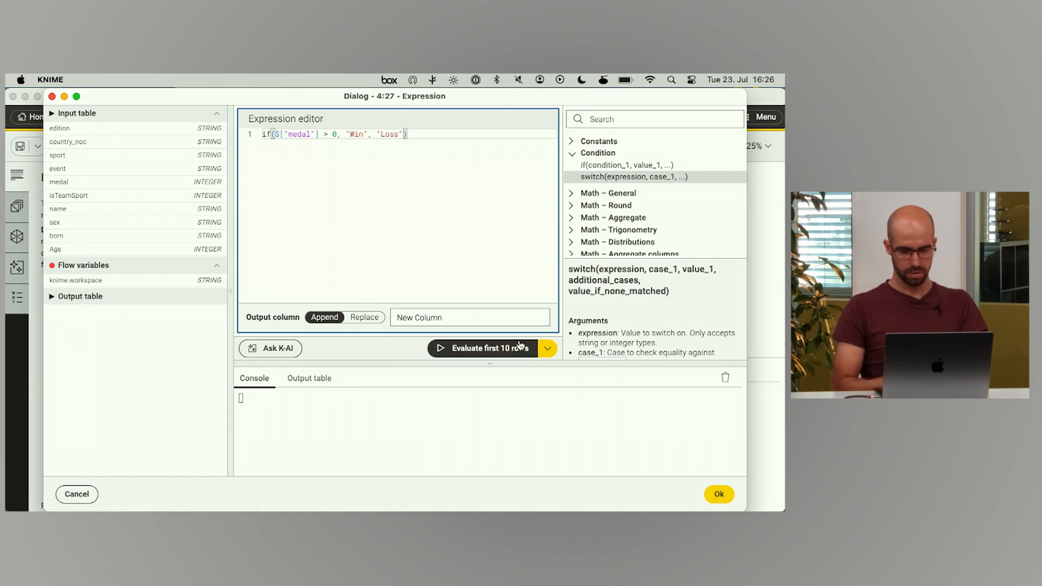
- Evaluate the if expression on the first 10 rows and enlarge the output table preview to check the new column
click(462, 349)
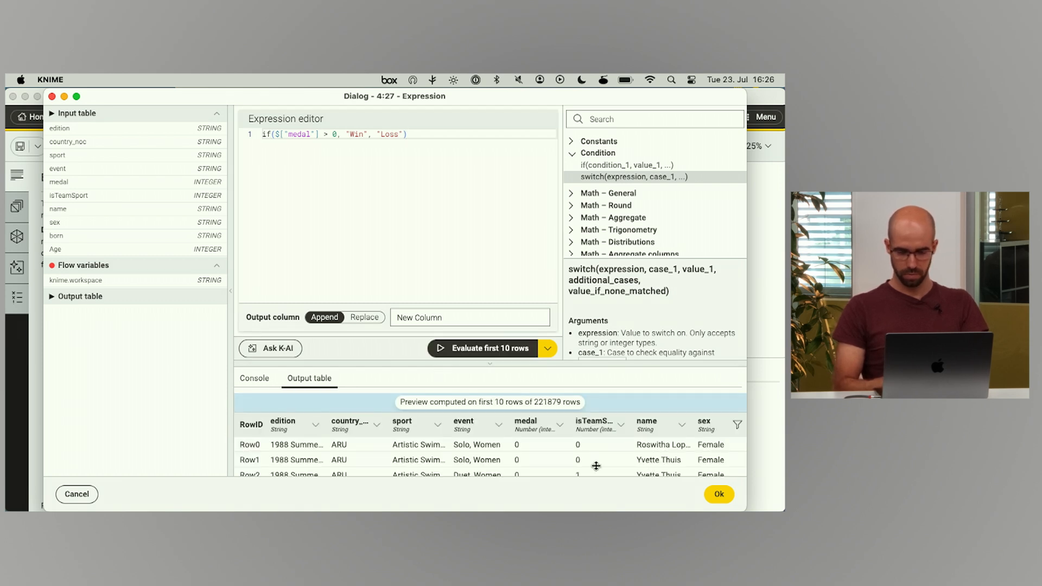
drag(484, 364, 207, 254)
click(240, 269)
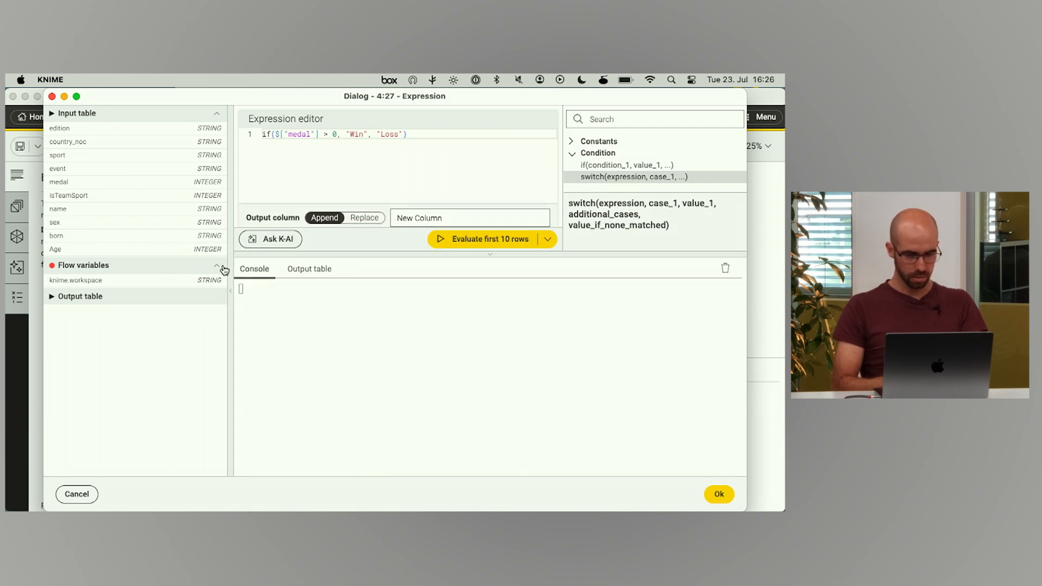
click(318, 270)
click(228, 264)
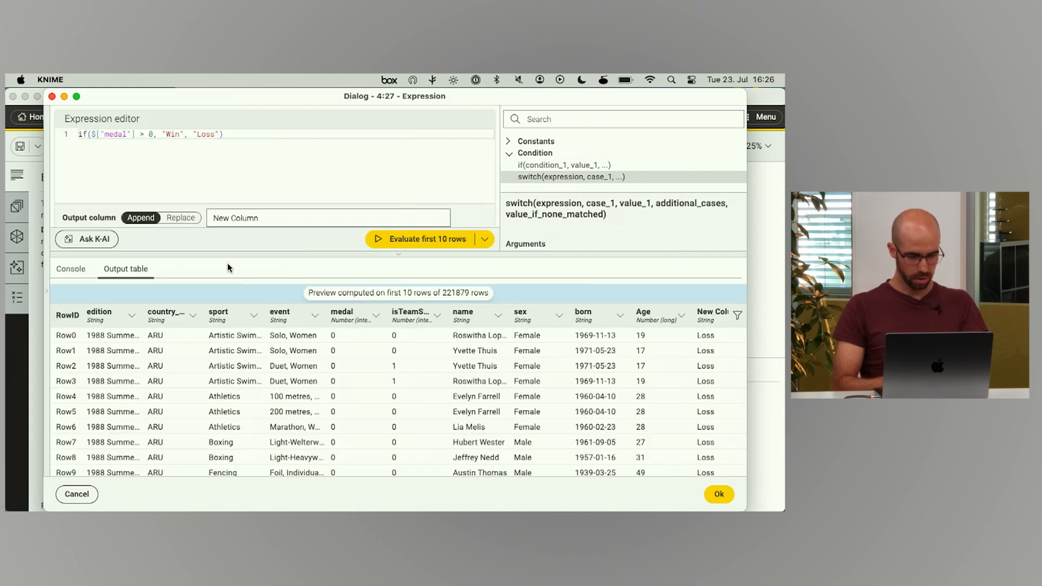
scroll(664, 383, down, 1)
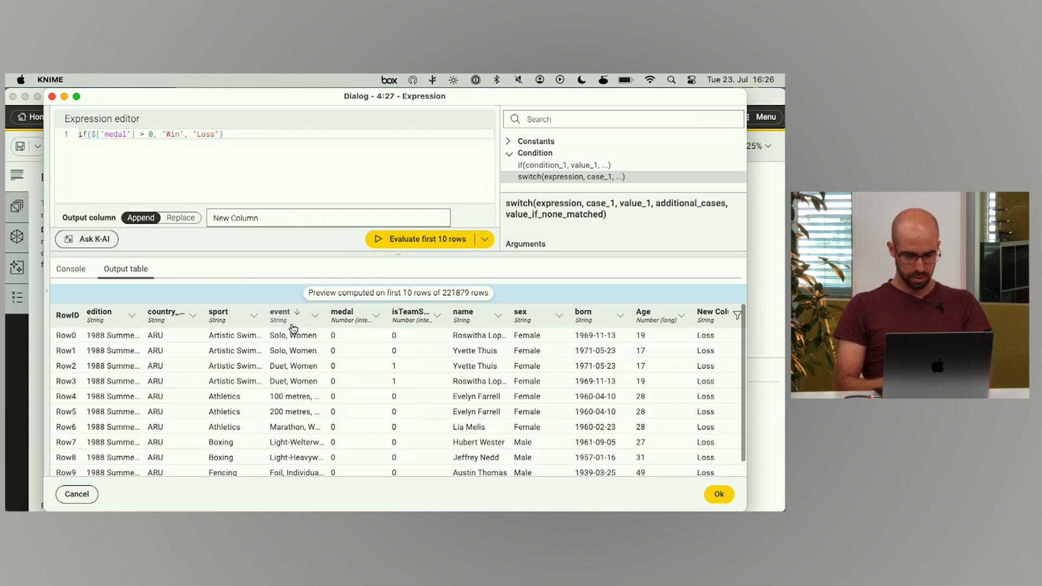
scroll(372, 401, up, 1)
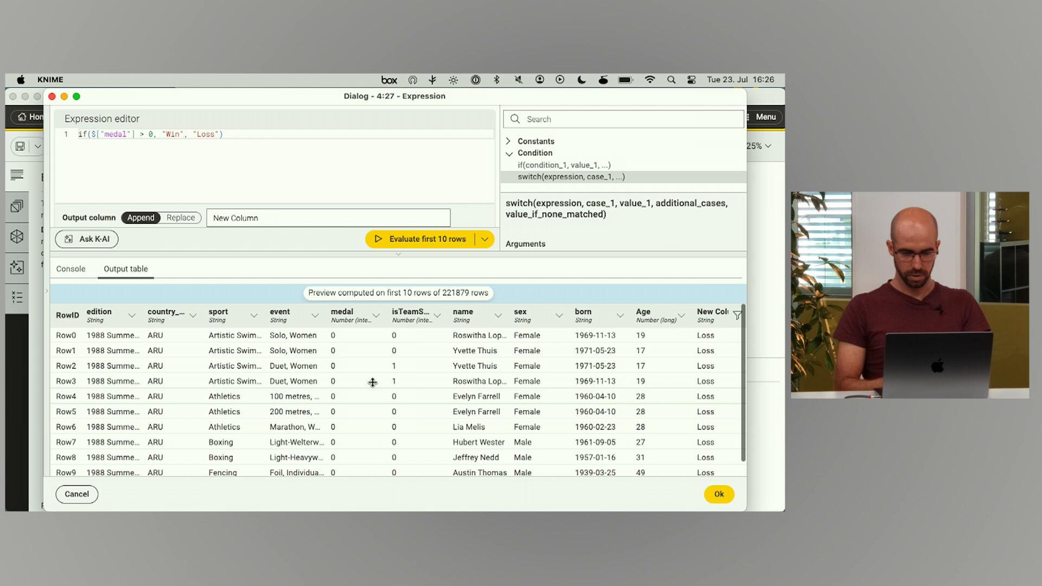
- Evaluate the expression on the first 1000 rows and sort the preview by medal in descending order
click(485, 242)
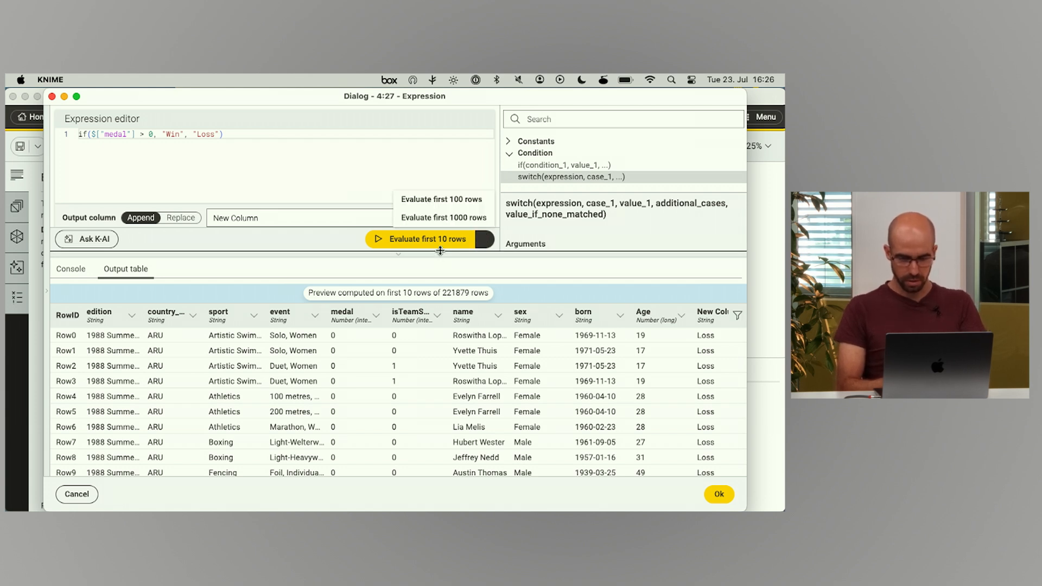
click(444, 217)
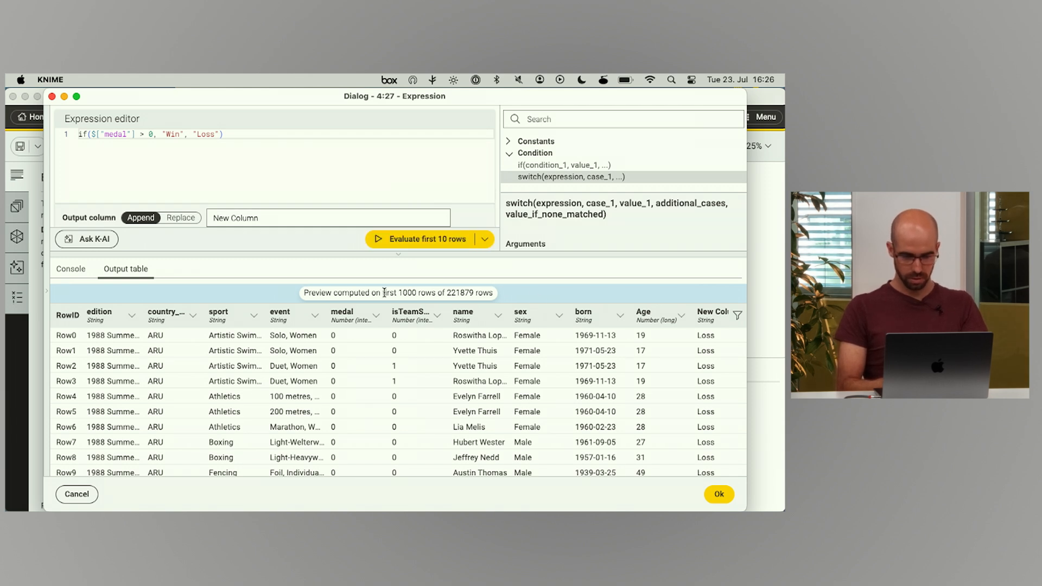
drag(399, 292, 416, 292)
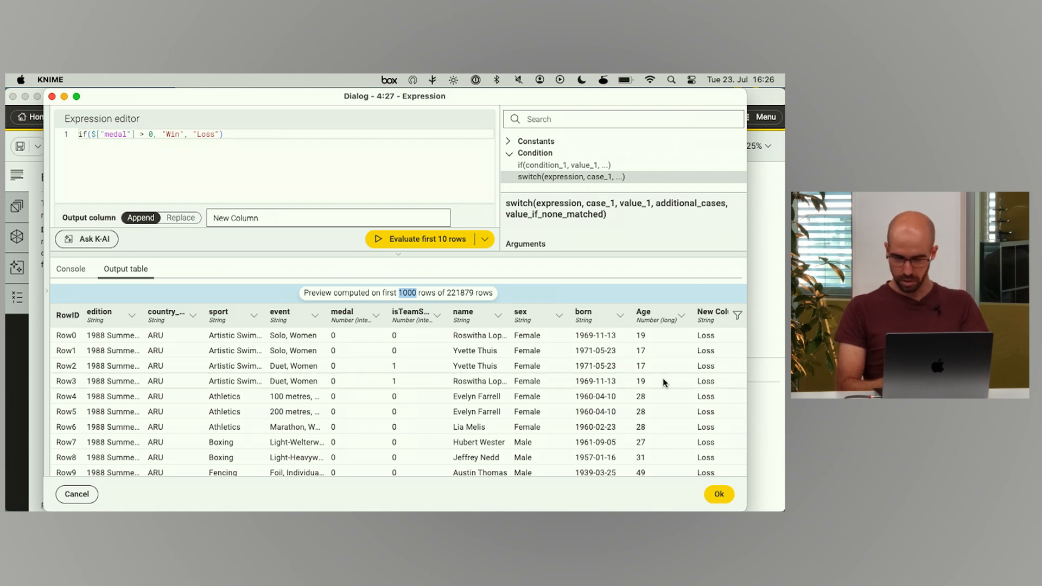
scroll(605, 429, down, 10)
scroll(605, 429, up, 5)
scroll(604, 429, up, 3)
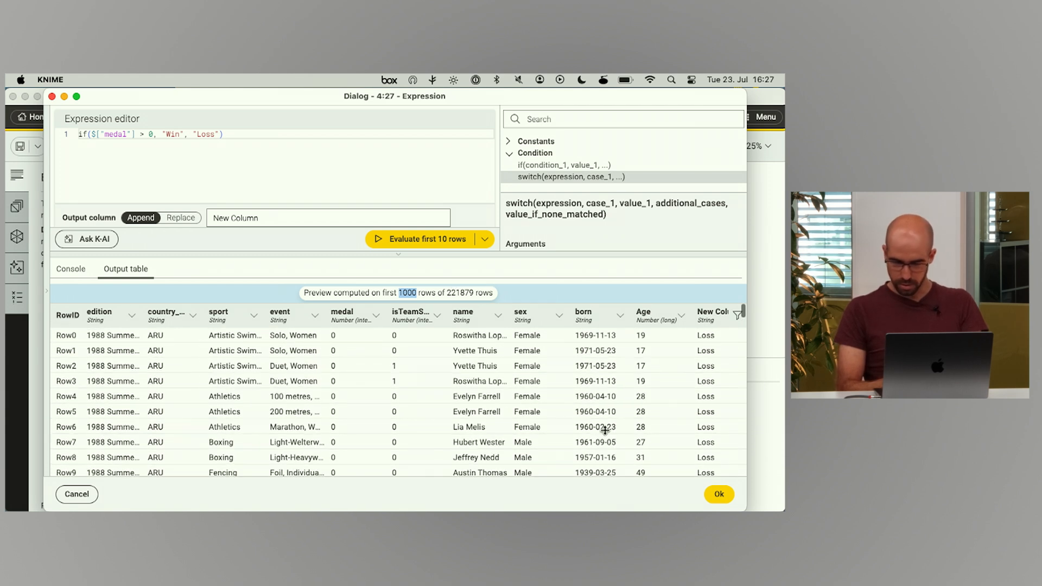
click(358, 325)
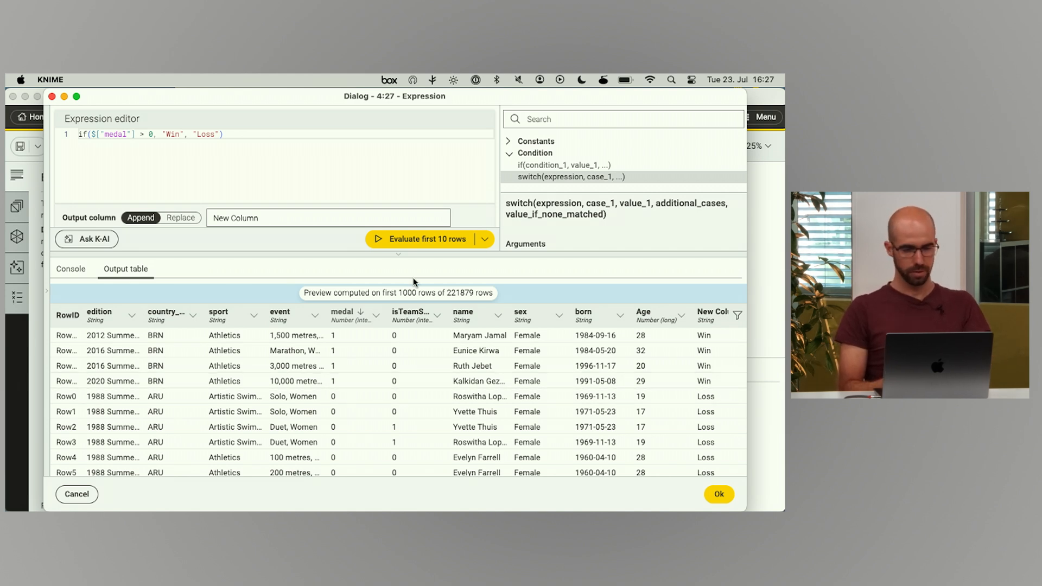
- Close the configuration without applying it and delete the second Expression node from the workflow
click(52, 97)
click(547, 321)
click(609, 259)
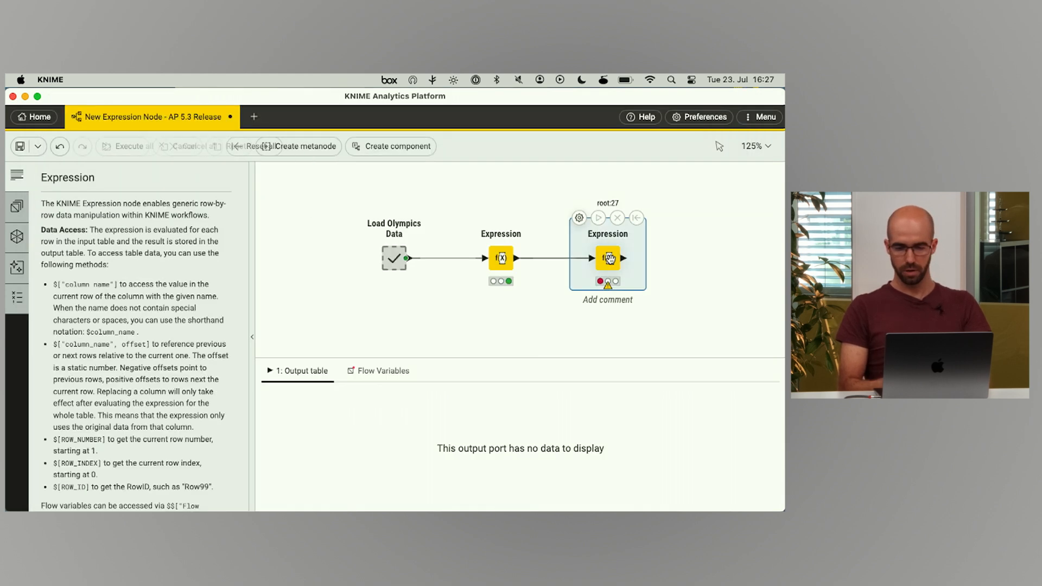
key(Delete)
- Connect the executed Expression node to the existing Normalize Age Expression node
scroll(582, 276, right, 5)
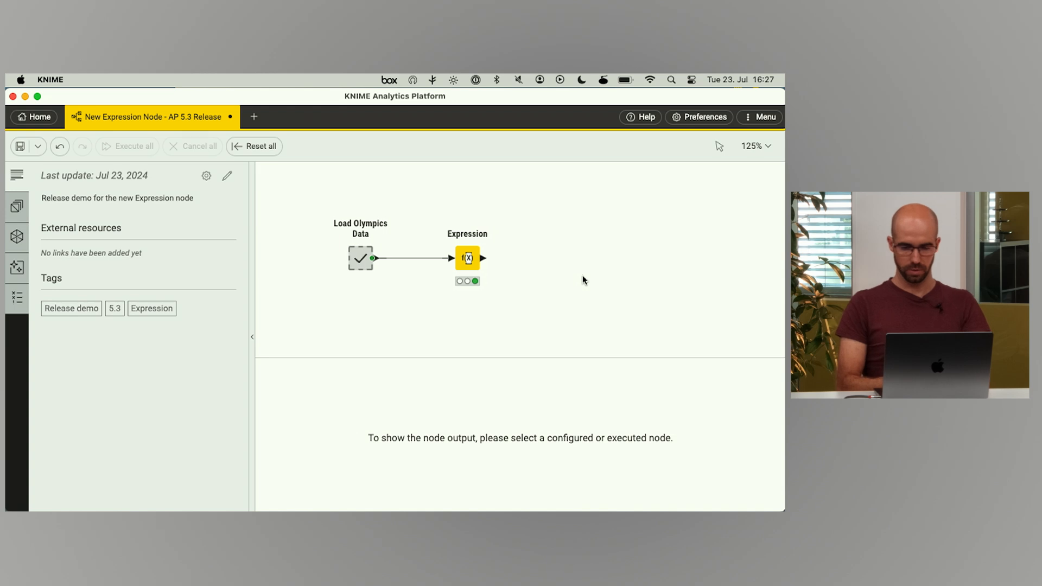
scroll(582, 275, right, 4)
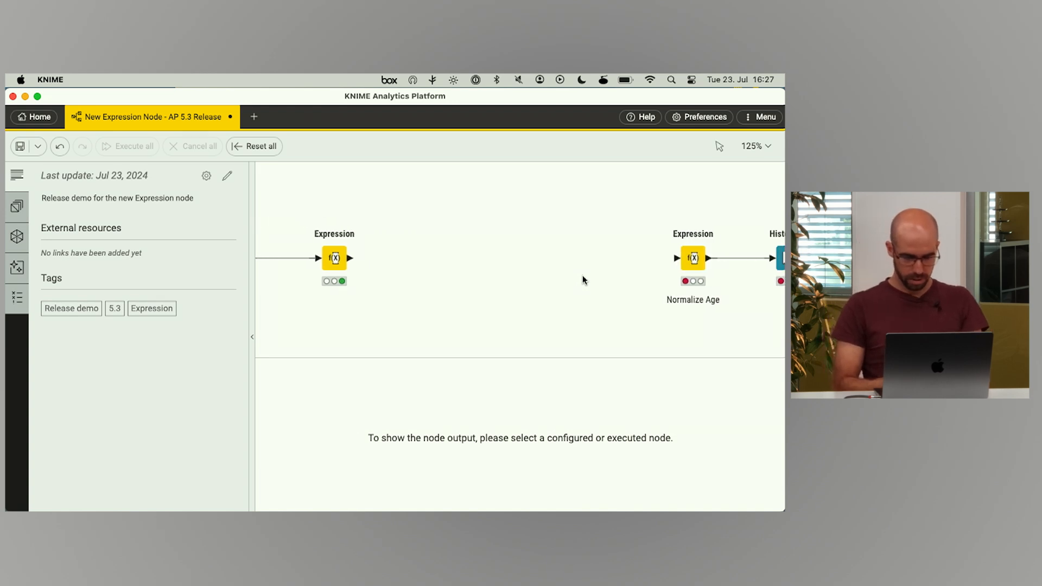
click(270, 258)
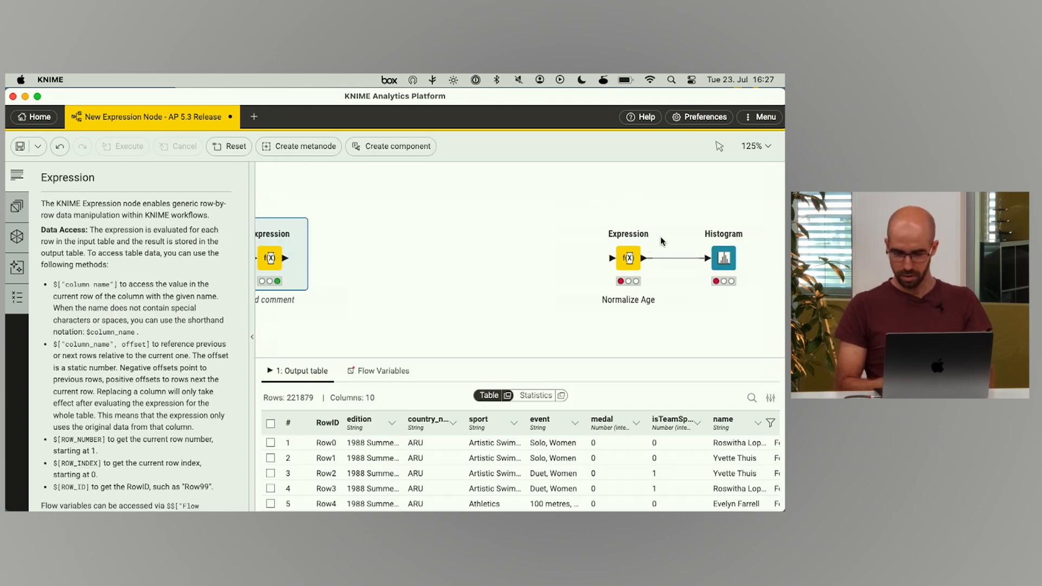
shift+click(628, 258)
key(super+l)
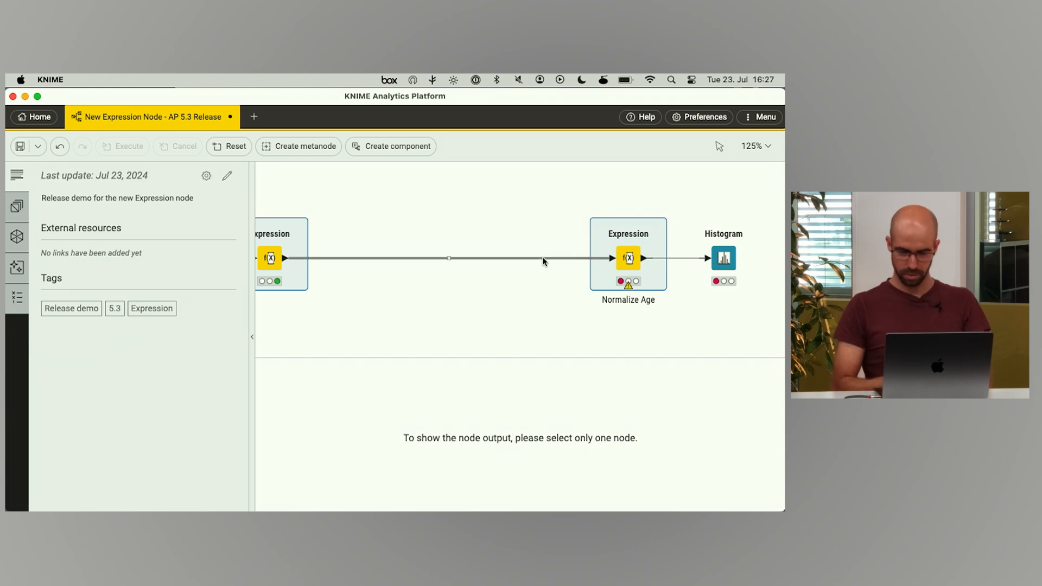
- Open the Normalize Age node's configuration and delete all the example comments from its editor
scroll(567, 296, right, 3)
mouse_move(542, 258)
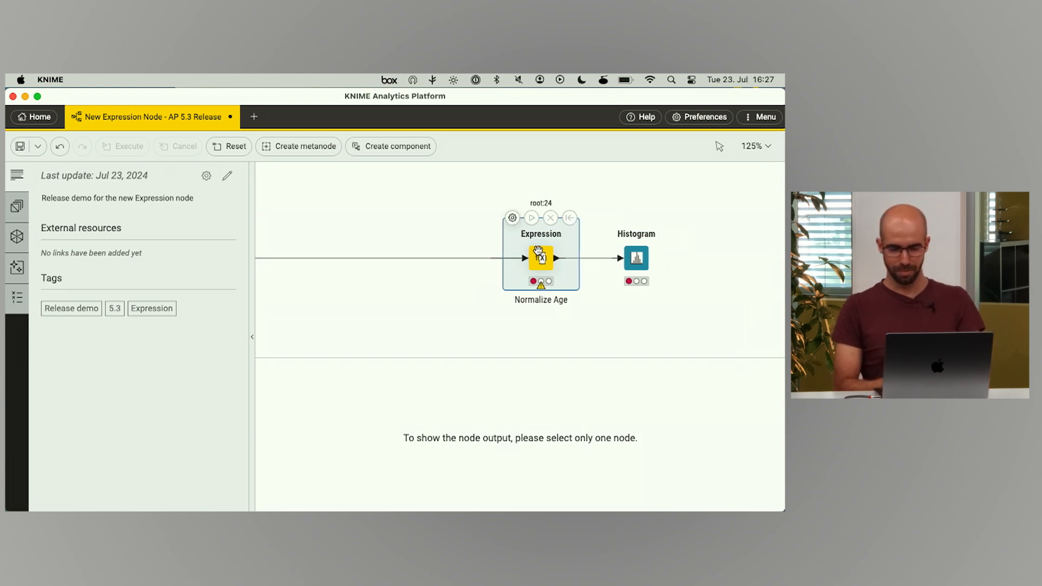
double_click(541, 259)
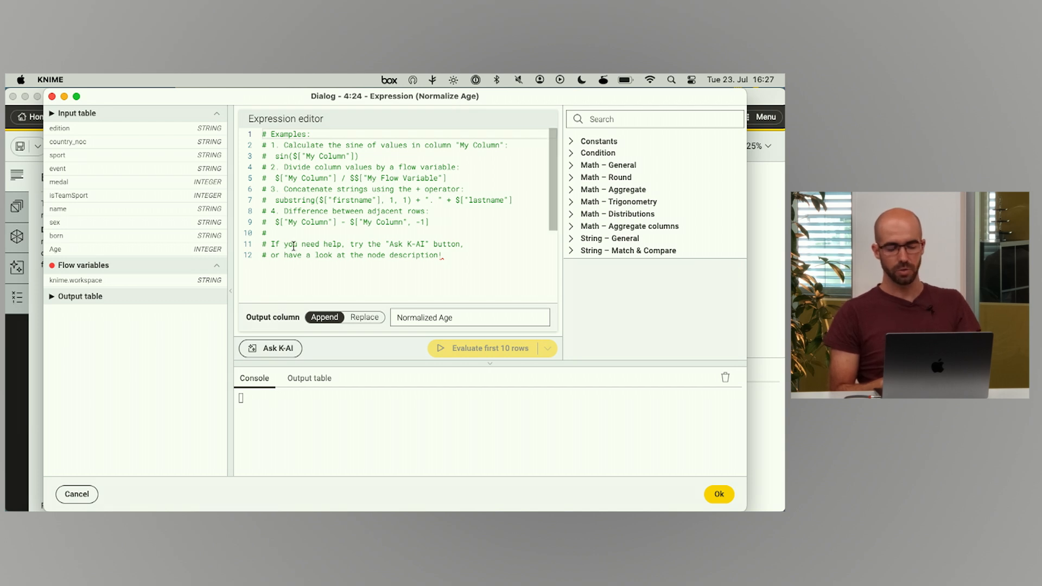
click(466, 266)
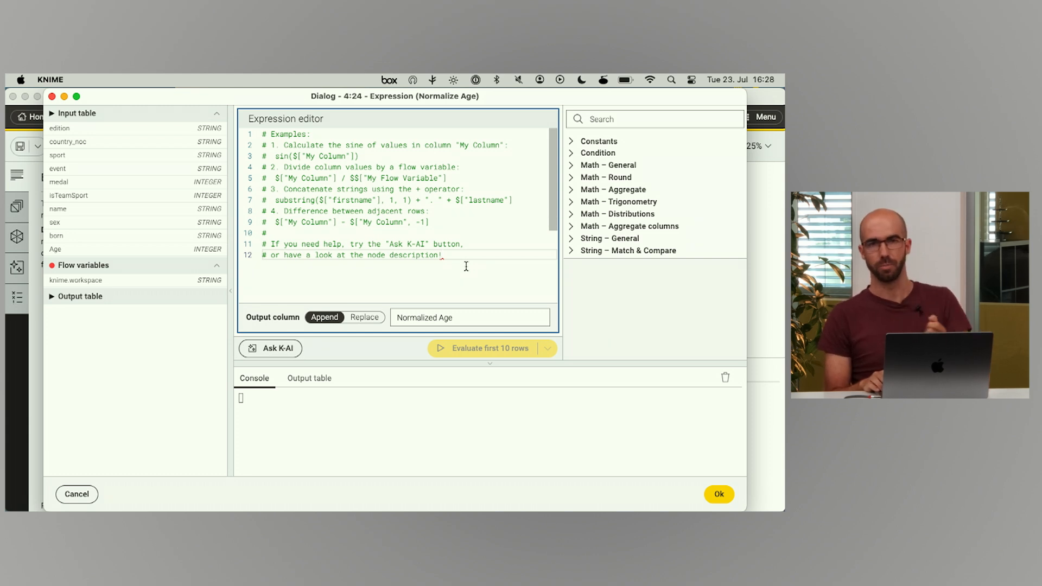
key(super+a)
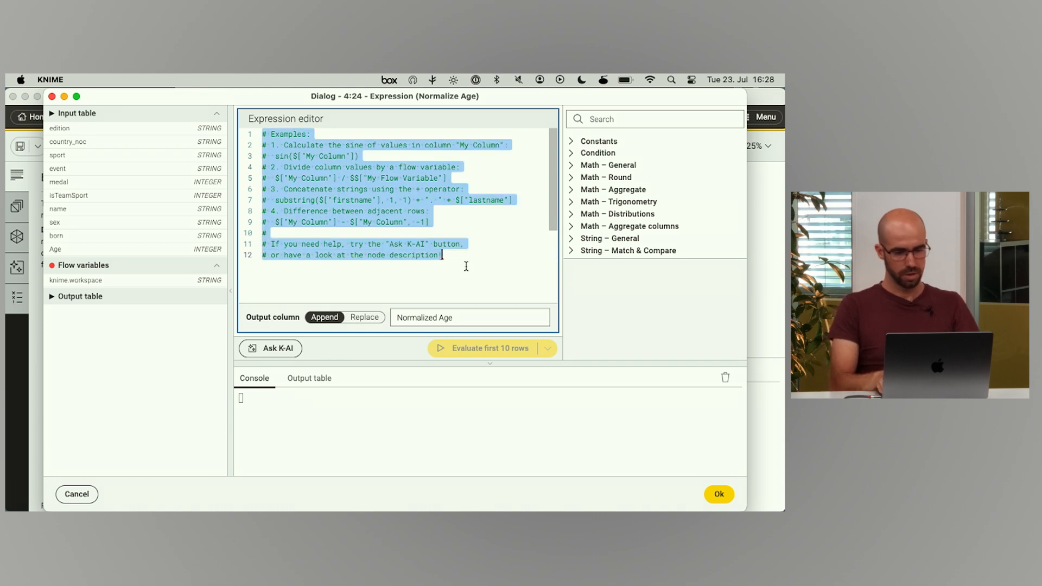
key(BackSpace)
- Expand the Math – Aggregate columns category and look through its column aggregation functions
click(574, 230)
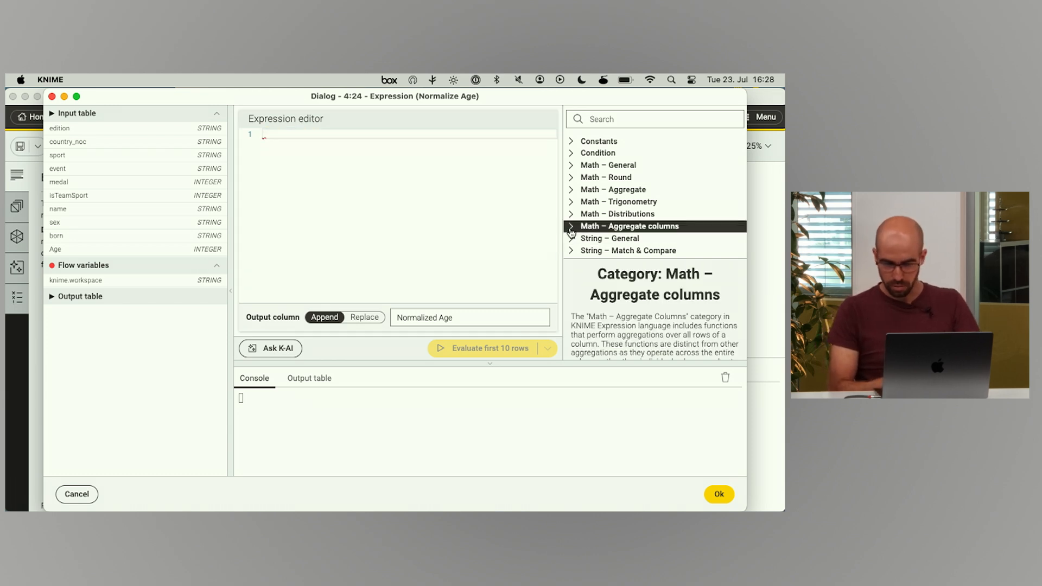
scroll(649, 242, down, 2)
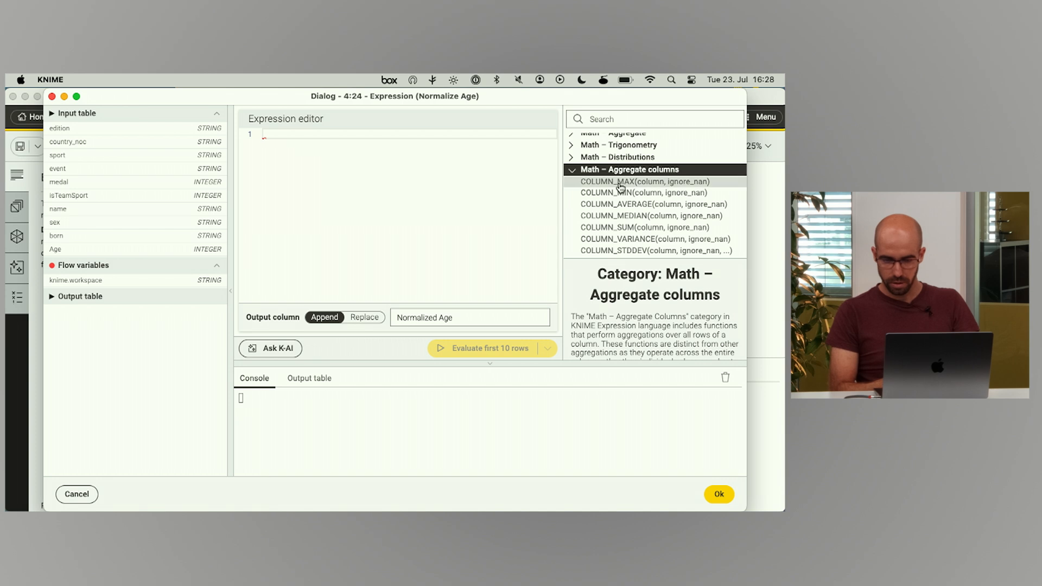
scroll(634, 326, down, 2)
scroll(635, 325, up, 3)
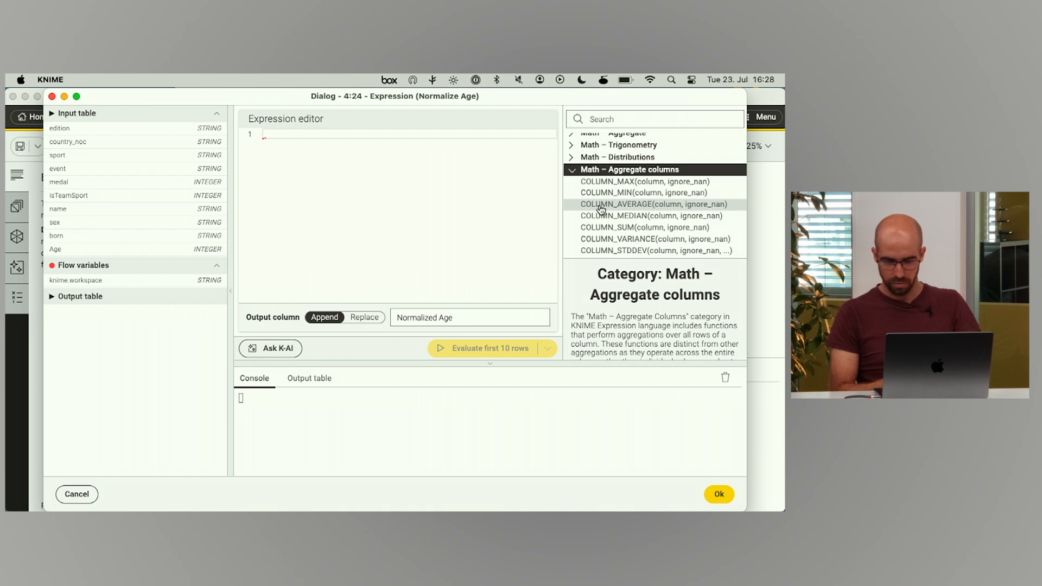
scroll(603, 239, down, 2)
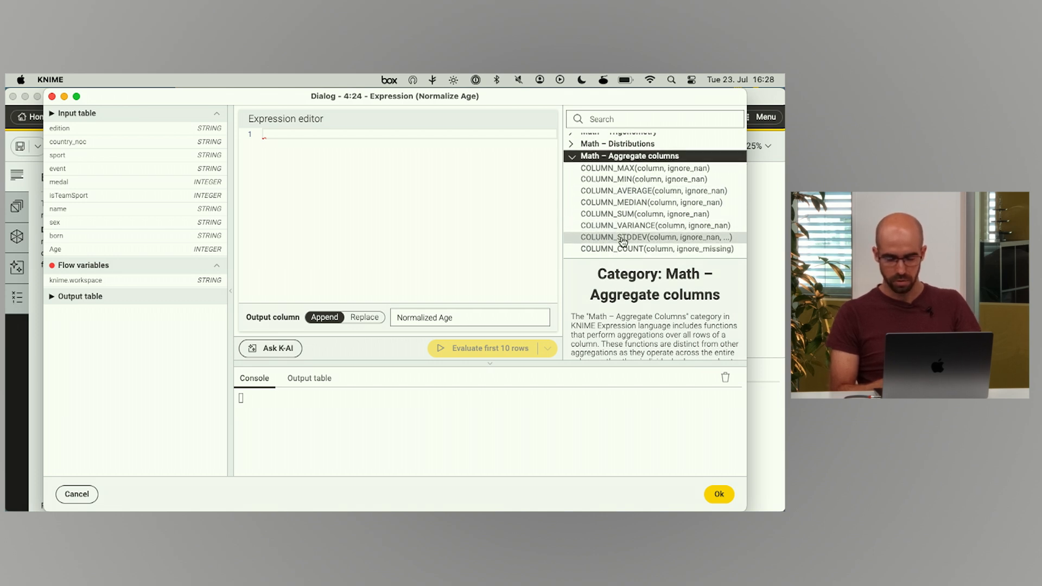
click(287, 146)
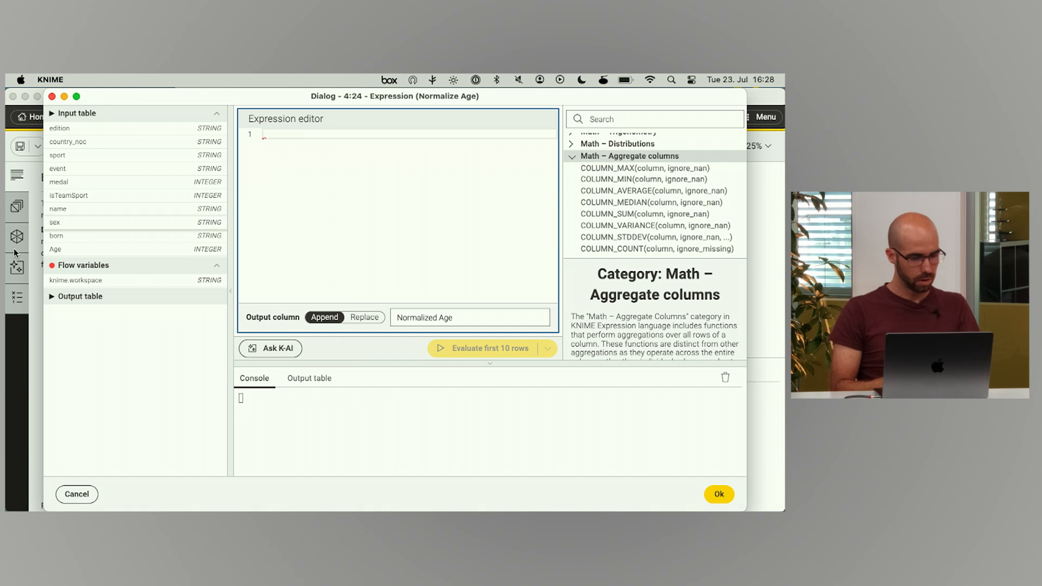
drag(67, 252, 333, 196)
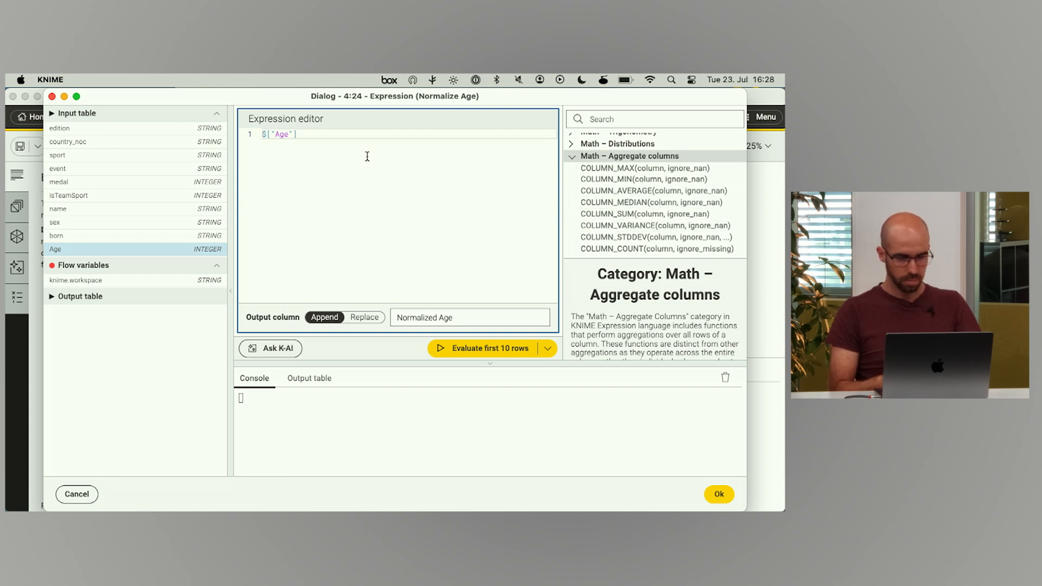
key(super+a)
key(BackSpace)
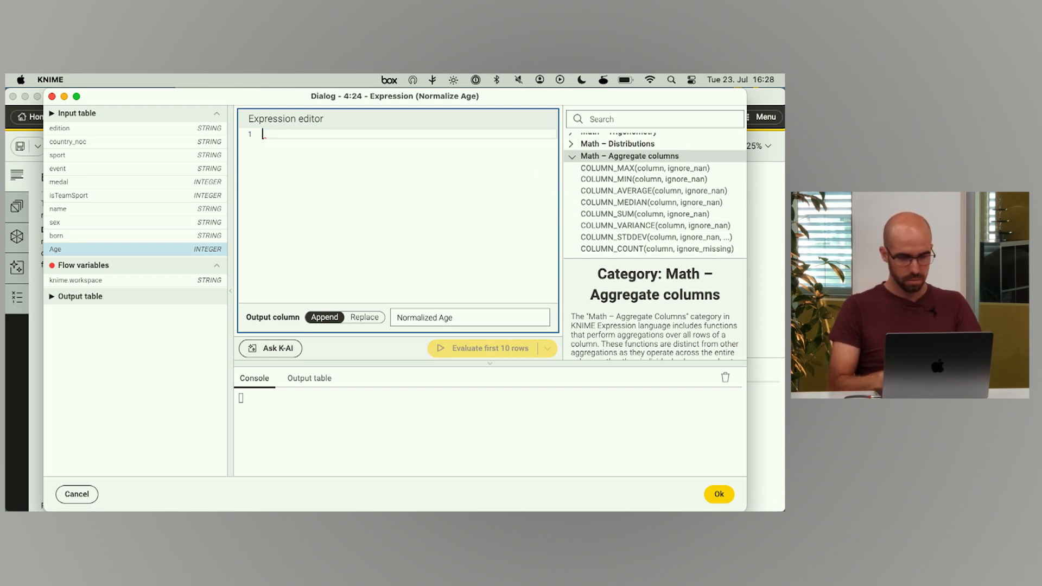
- Insert the COLUMN_AVERAGE function with "Age" as its only argument, dropping the ignore_nan placeholder
double_click(634, 191)
text("Aget)
key(shift+alt+Right)
key(BackSpace)
key(Left)
key(BackSpace)
key(Home)
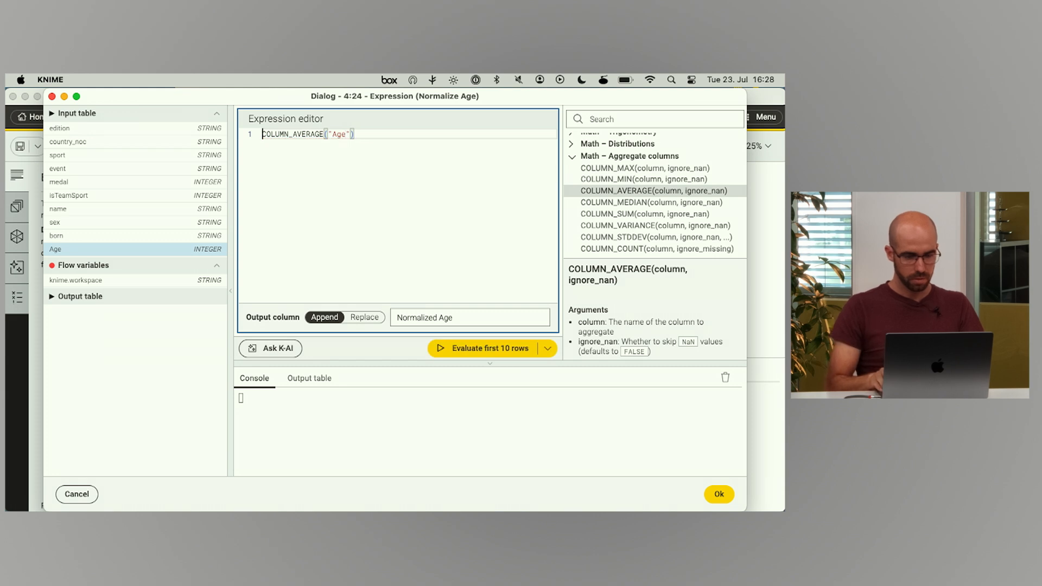
- Extend the expression to subtract the column average from the Age column: ($["Age"] - COLUMN_AVERAGE("Age"))
key(shift+alt+Right)
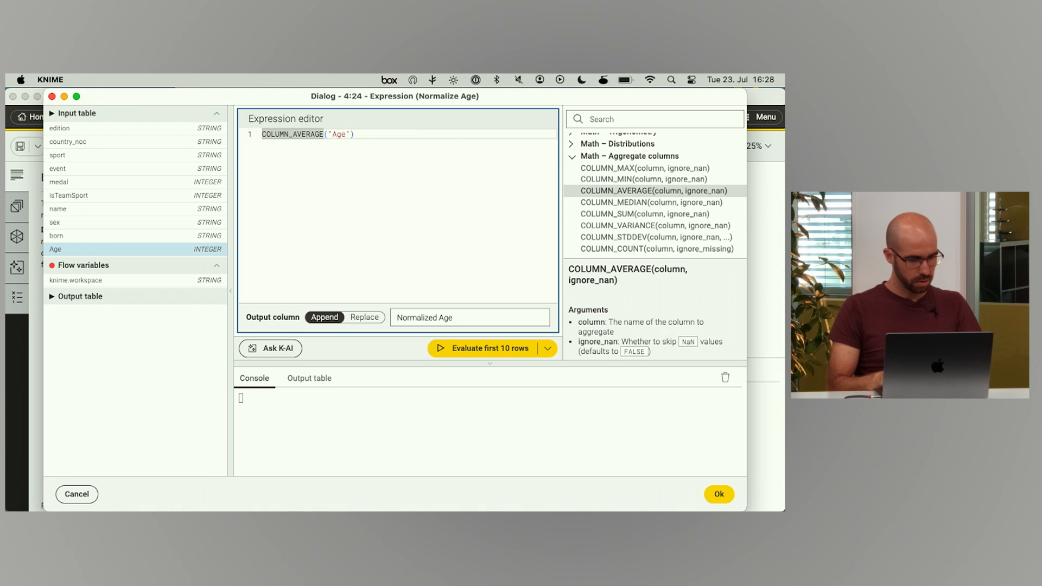
drag(165, 251, 257, 133)
text(- )
text(()
key(super+Right)
text())
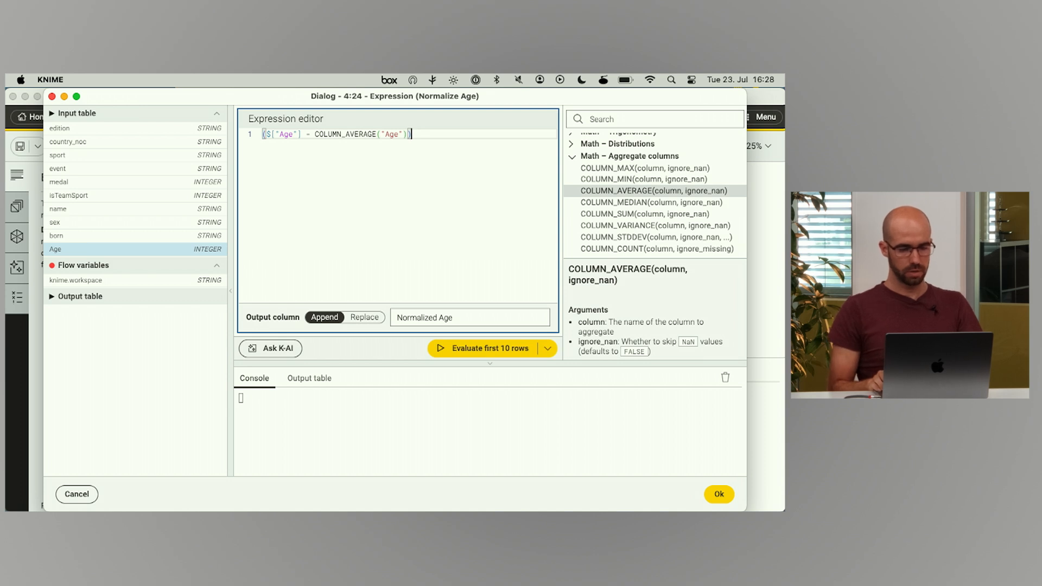
double_click(361, 134)
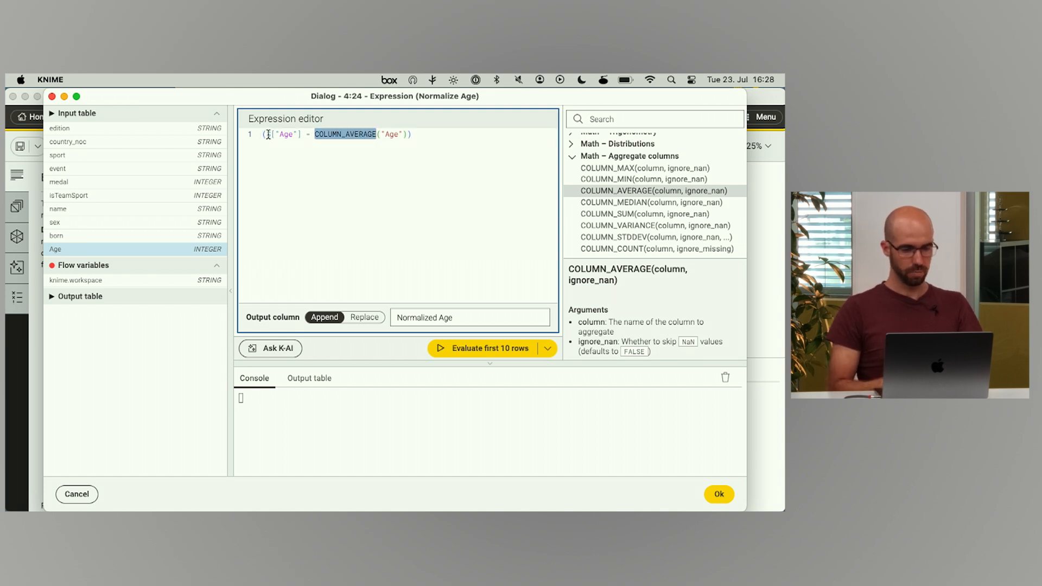
click(424, 135)
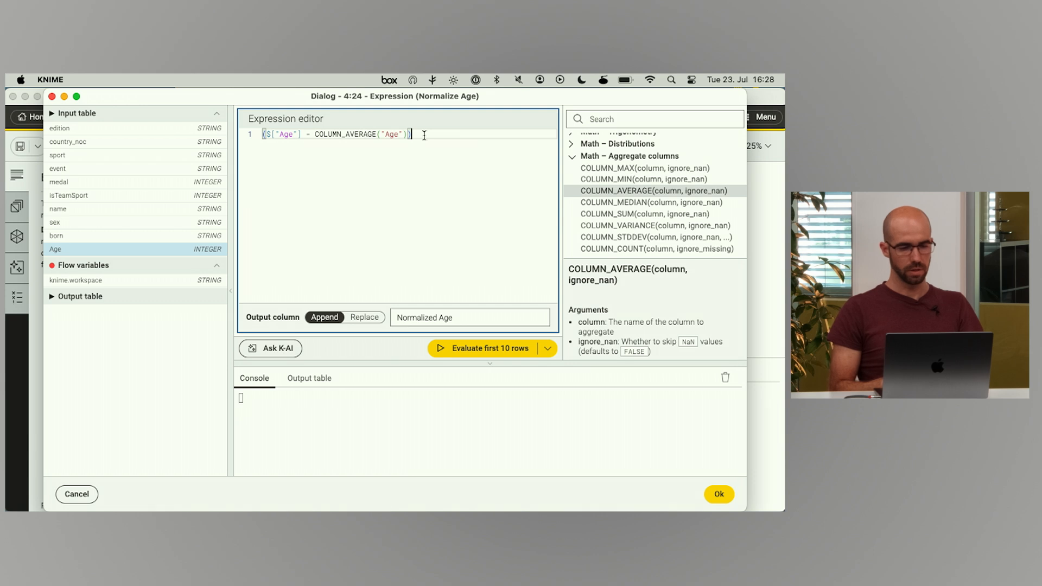
- Evaluate the first 10 rows and check the Normalized Age column in the output preview
click(491, 351)
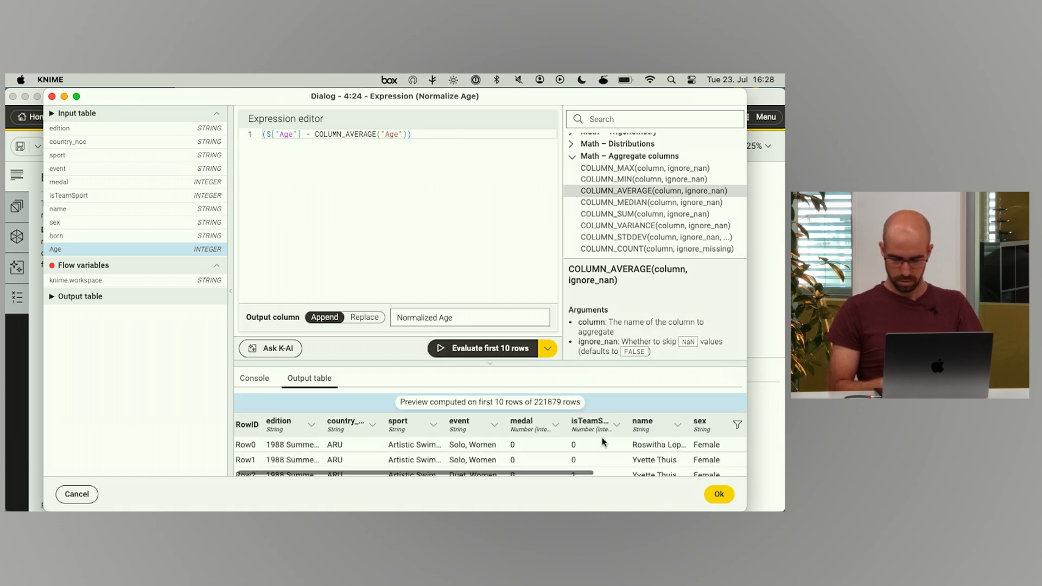
scroll(640, 445, right, 5)
scroll(677, 449, down, 2)
scroll(677, 450, up, 2)
- Divide the bracketed difference by COLUMN_STDDEV("Age"), removing the ignore_nan placeholder from the function
click(454, 133)
text(/ )
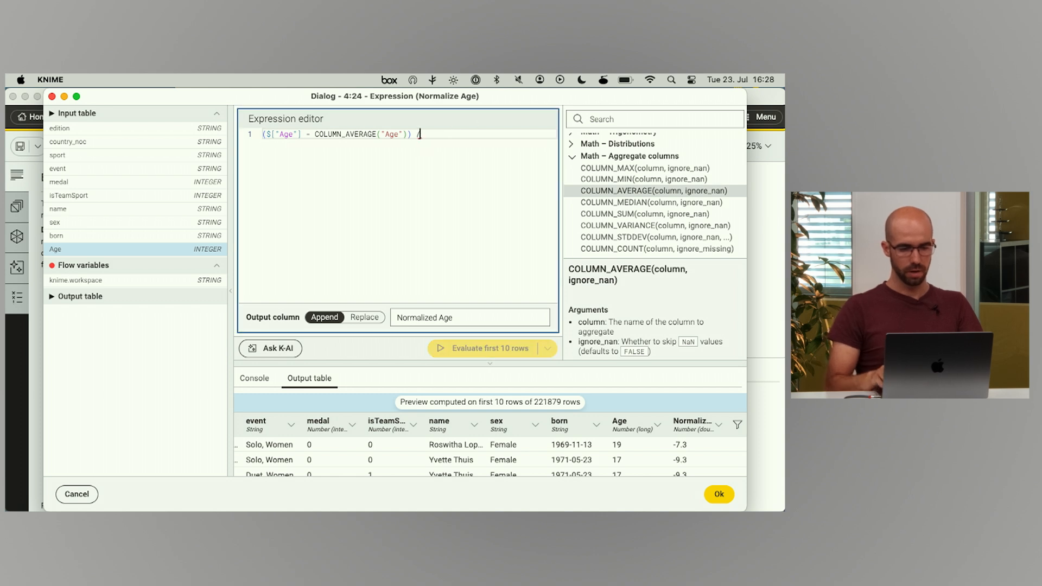
text(COL)
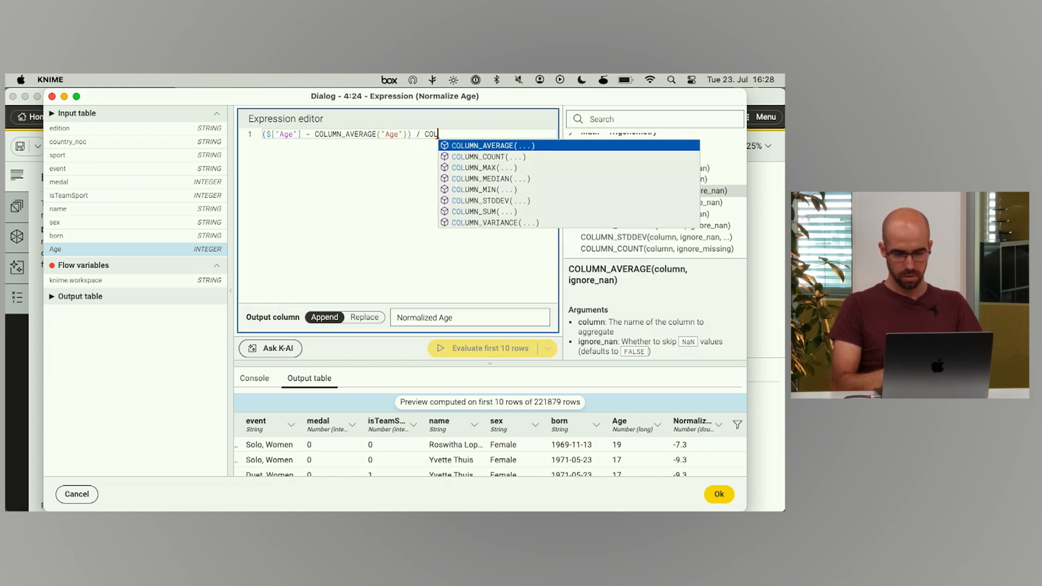
key(Down)
key(Down)
key(Down)
key(Down)
key(Down)
key(Return)
text("Age", ignore_na)
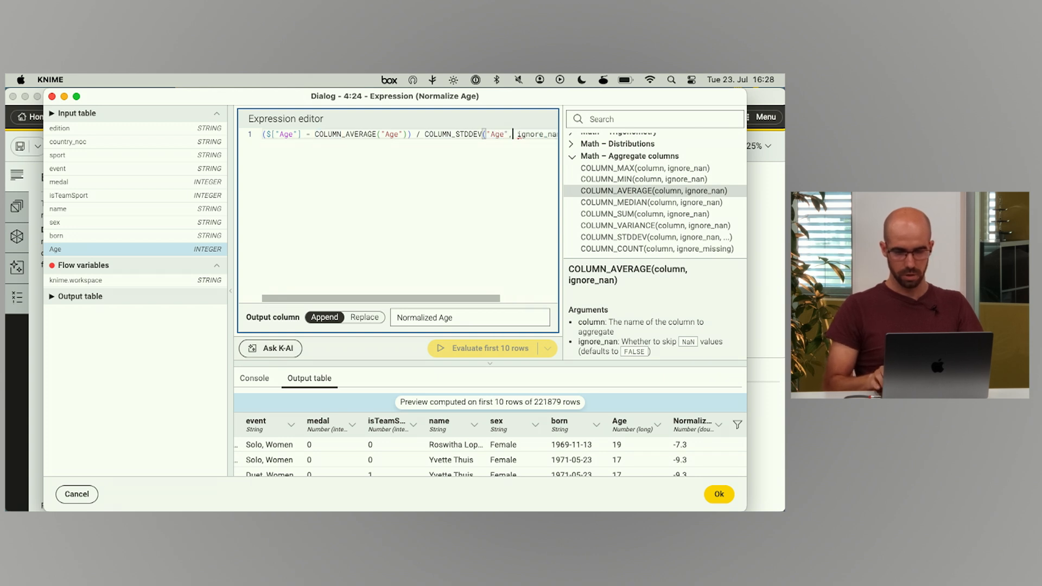
key(Right)
key(super+shift+Right)
key(BackSpace)
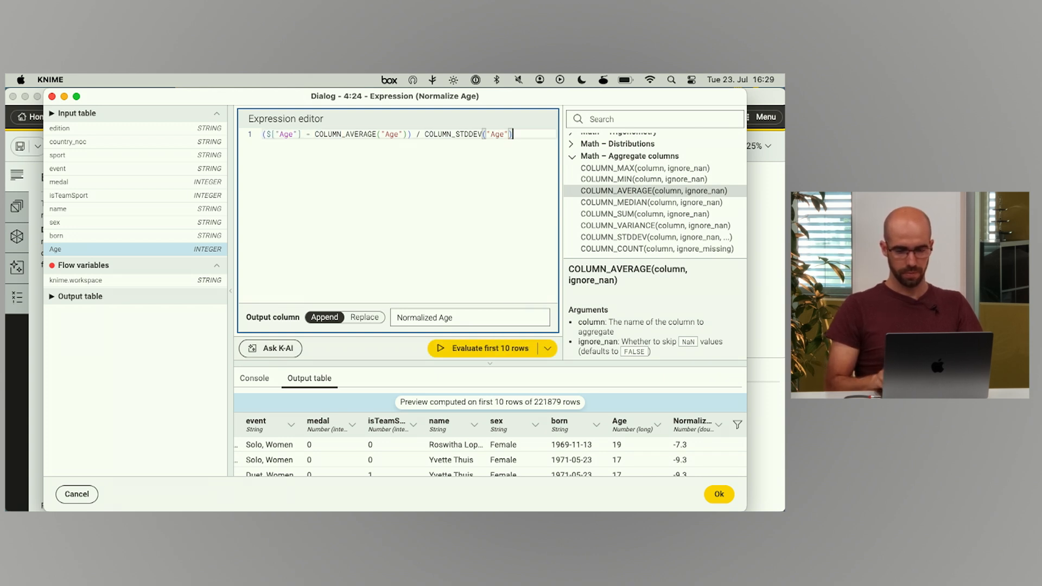
- Preview the Normalized Age values for the first 10 rows and accept the Normalize Age node's configuration
click(510, 348)
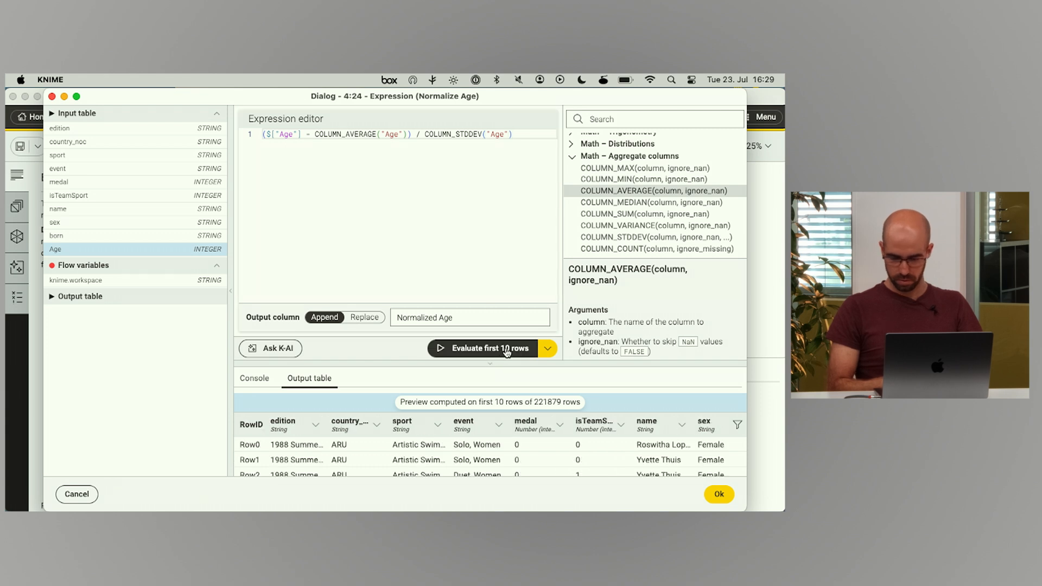
scroll(656, 451, right, 5)
scroll(672, 454, down, 5)
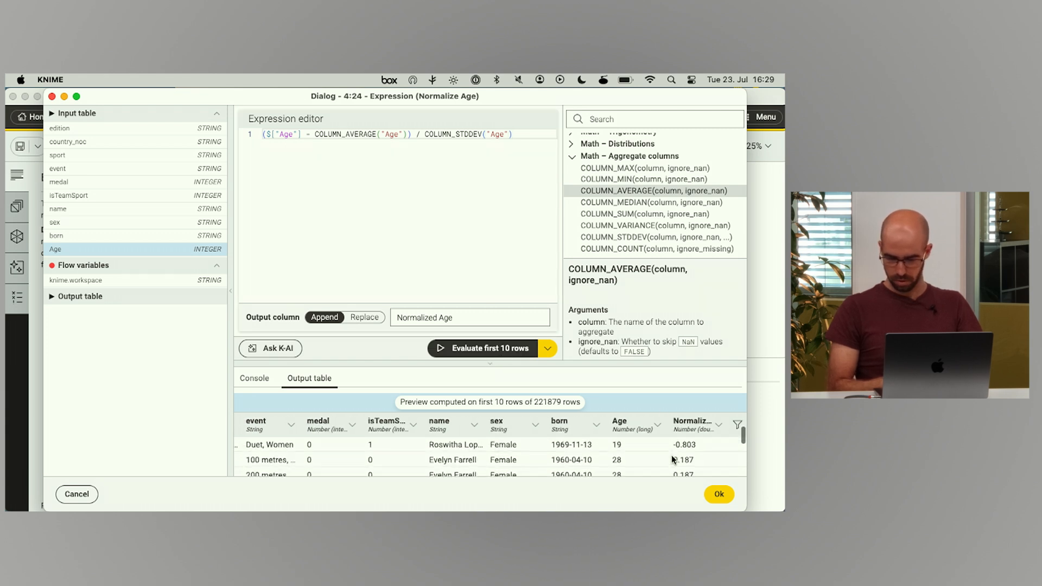
scroll(672, 459, down, 1)
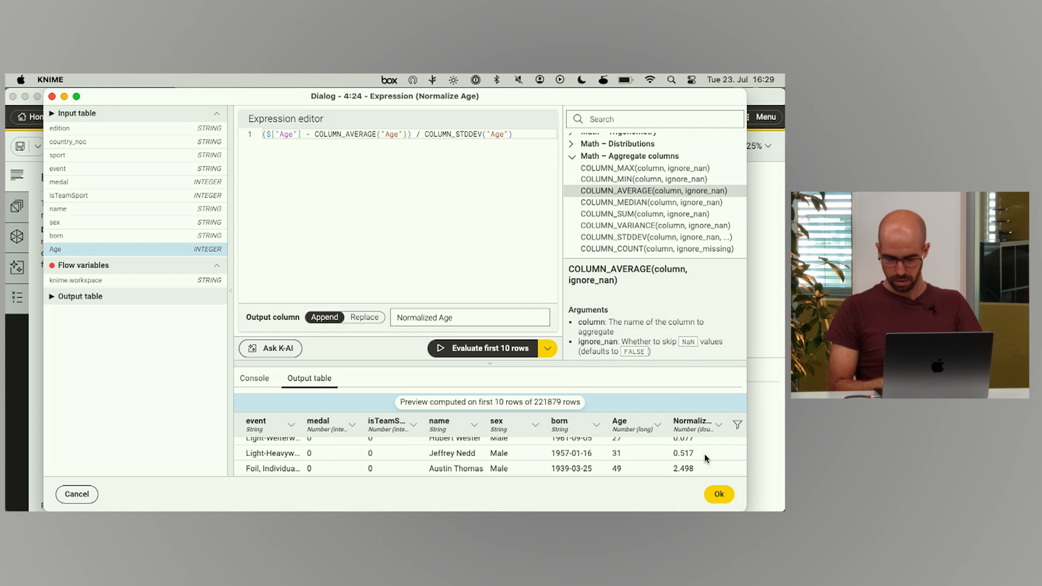
scroll(705, 454, up, 5)
click(716, 494)
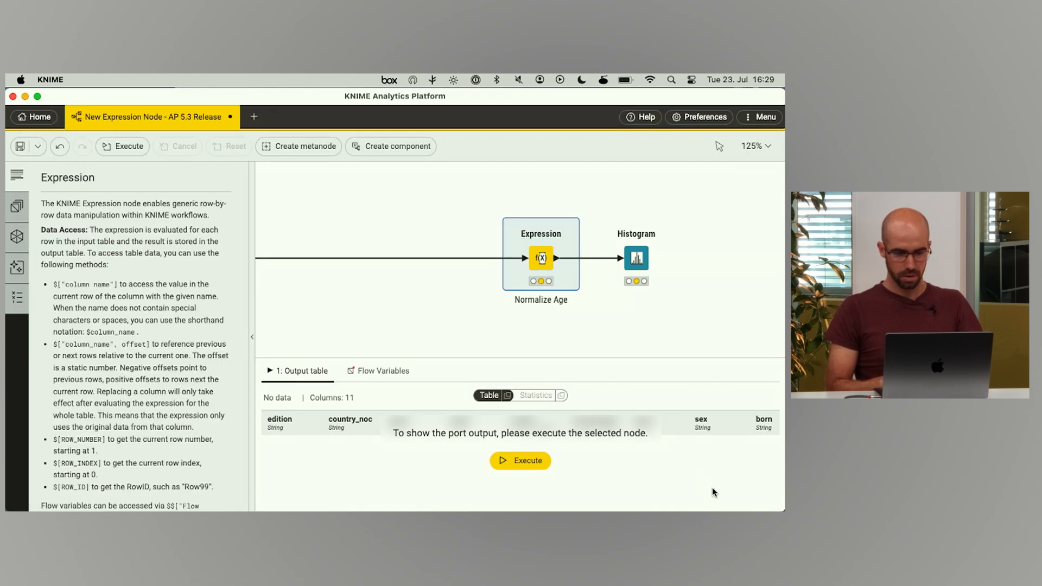
- Execute the Normalize Age Expression node and the Histogram node connected after it
click(533, 217)
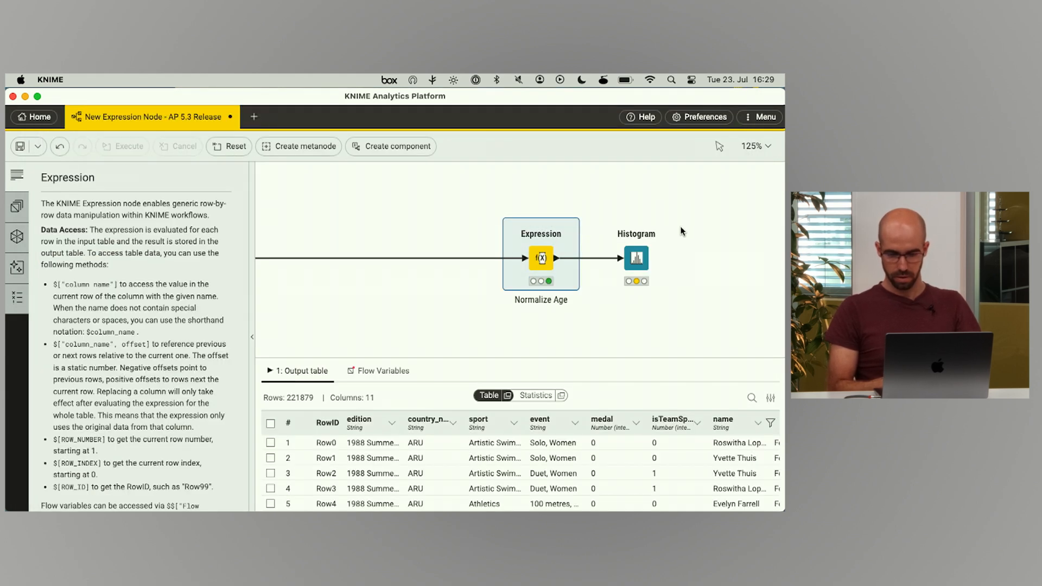
click(635, 257)
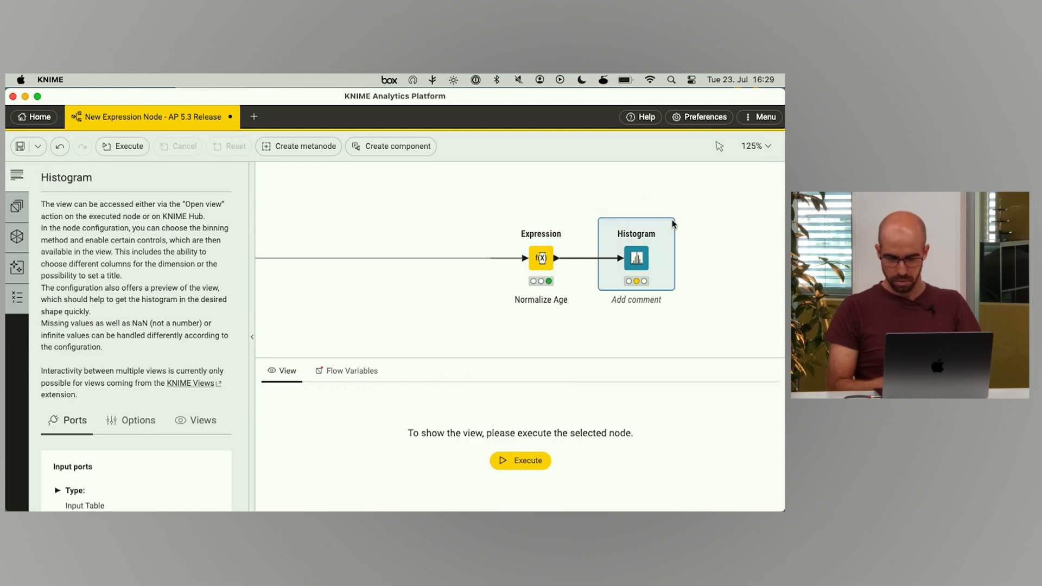
click(524, 461)
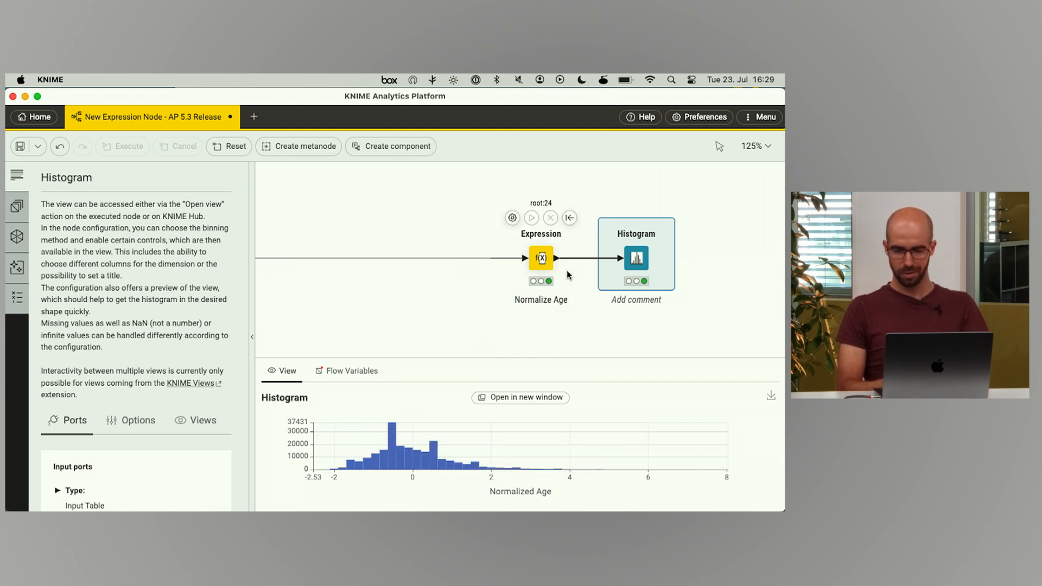
- Go to the Windowing section of the workflow and view the Line Plot fed directly by Generate noisy sine
click(596, 321)
scroll(597, 321, right, 10)
scroll(598, 323, right, 5)
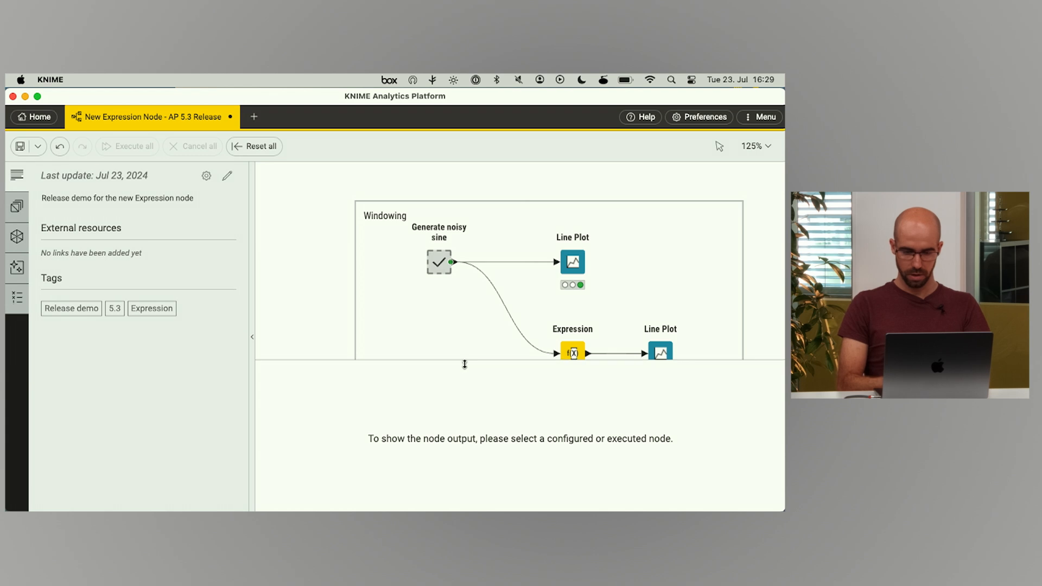
drag(465, 364, 465, 379)
scroll(593, 279, right, 5)
scroll(594, 279, down, 2)
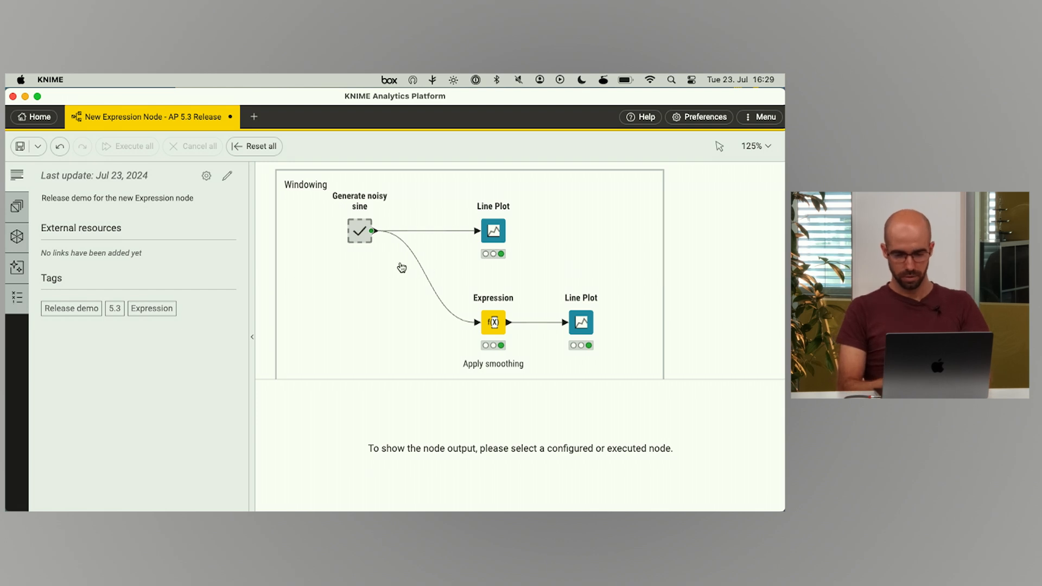
click(491, 228)
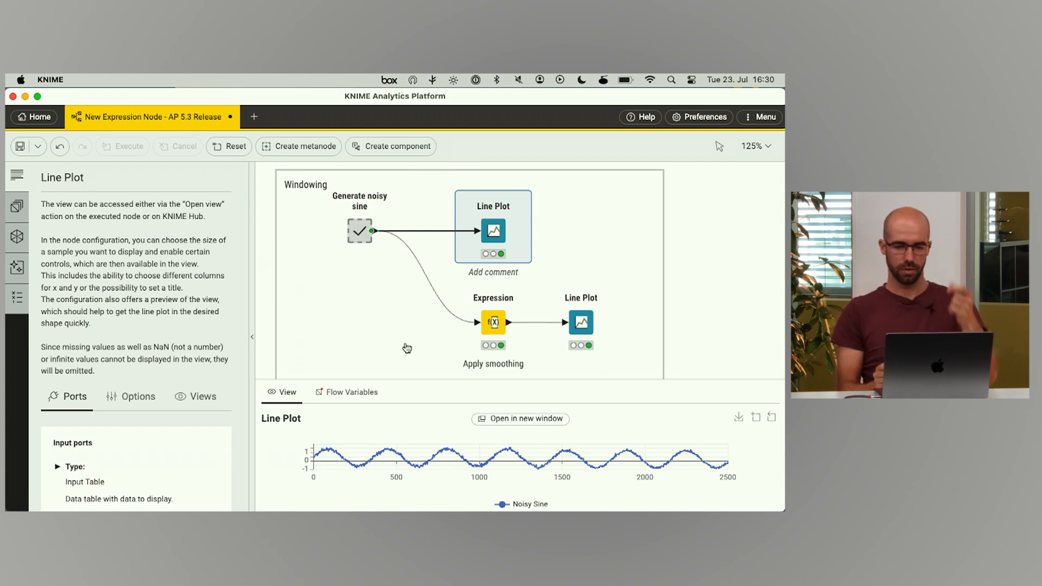
- Examine how the Apply smoothing node's expression averages the current, two previous and two following Noisy Sine rows, and close its configuration
double_click(487, 325)
click(301, 202)
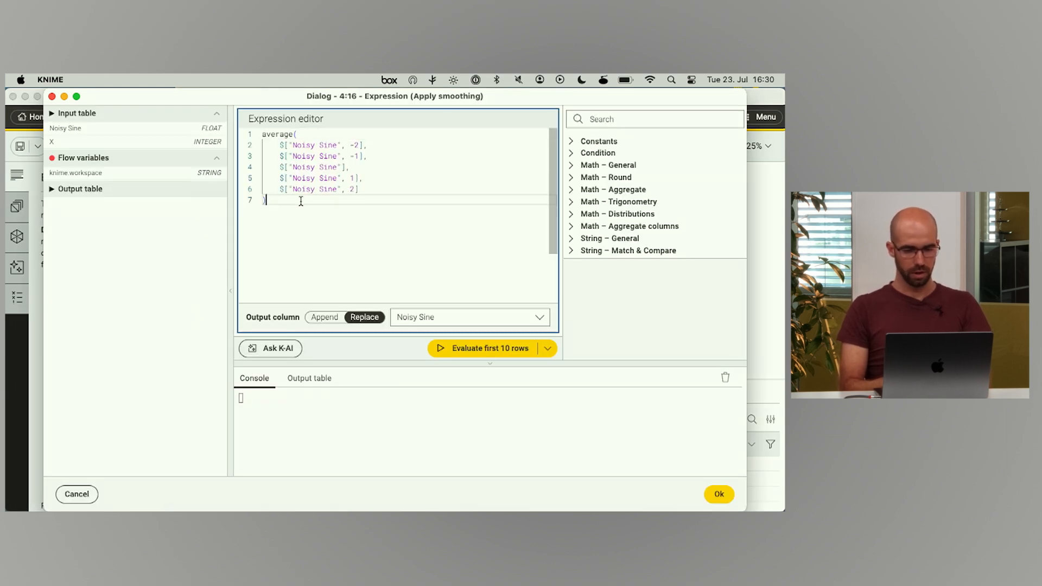
double_click(282, 136)
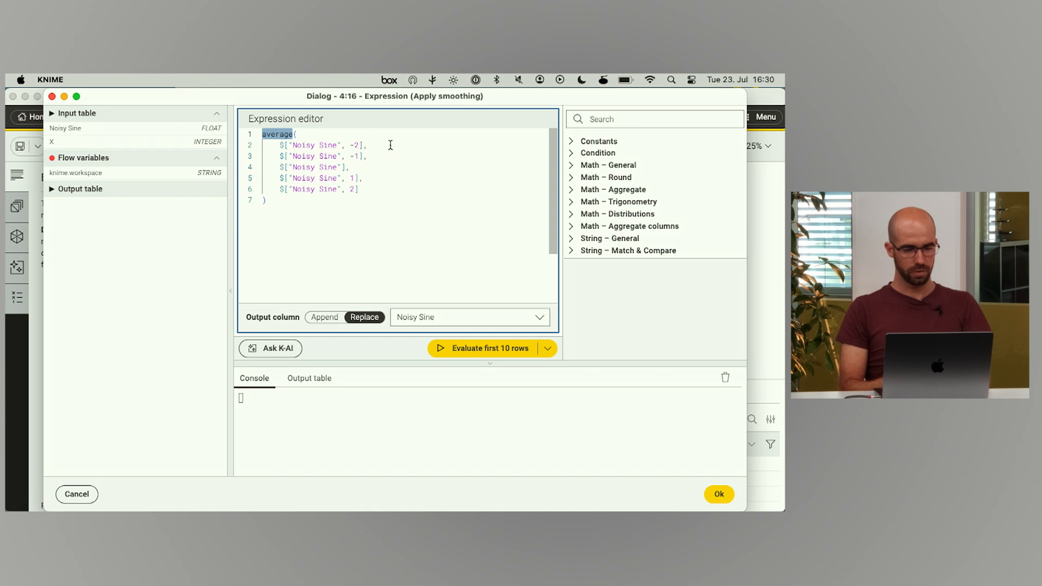
drag(353, 168, 279, 166)
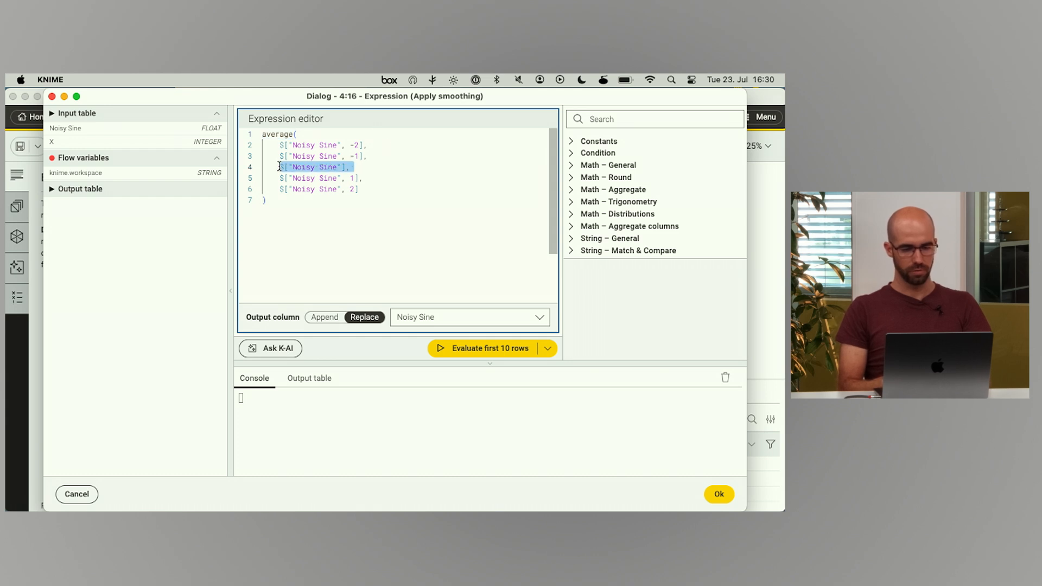
drag(280, 145, 377, 158)
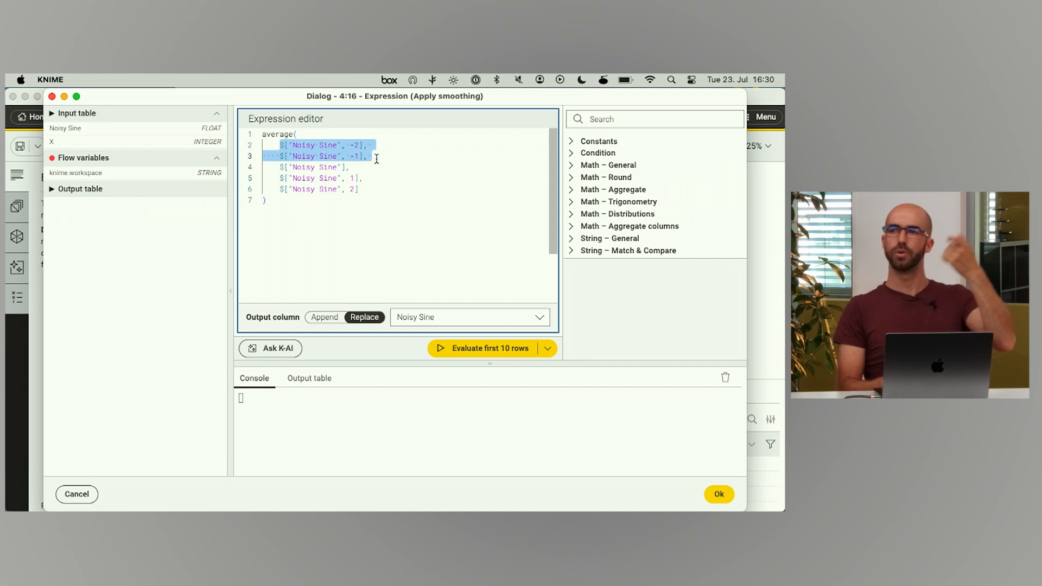
drag(279, 178, 372, 193)
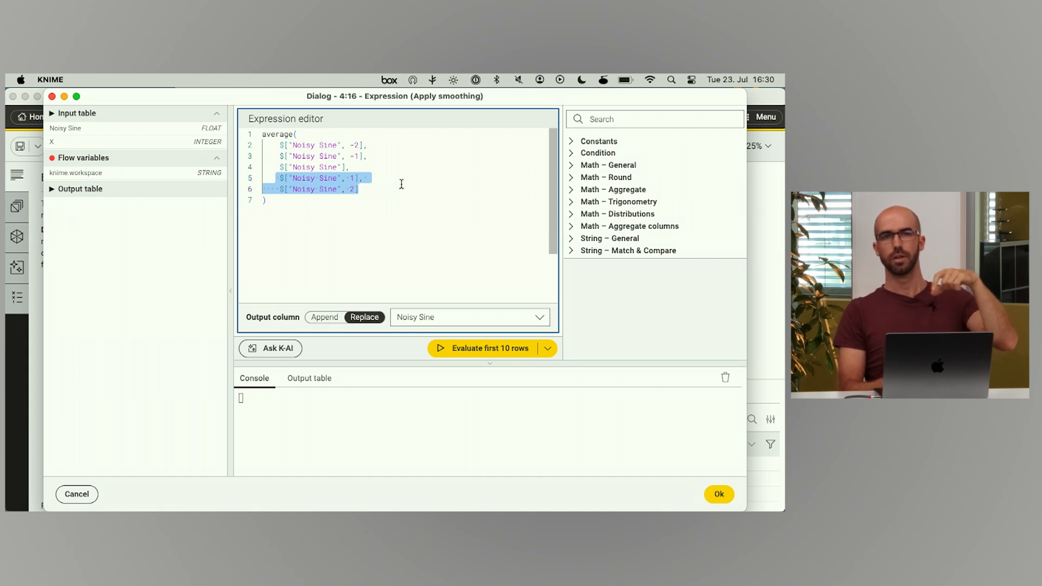
click(719, 494)
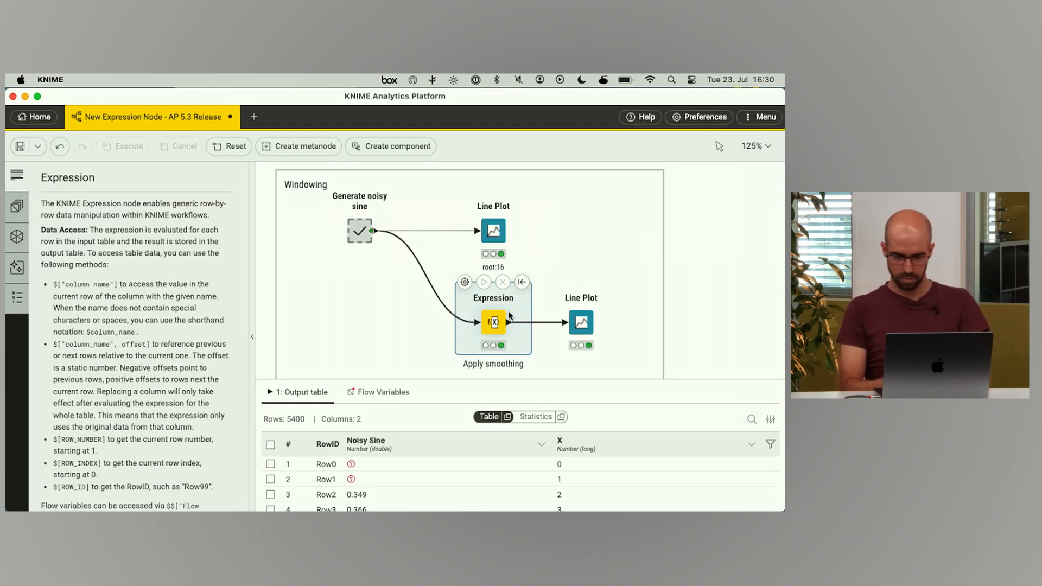
- Compare the Line Plot after the Apply smoothing node with the Line Plot of the unsmoothed noisy sine
click(598, 336)
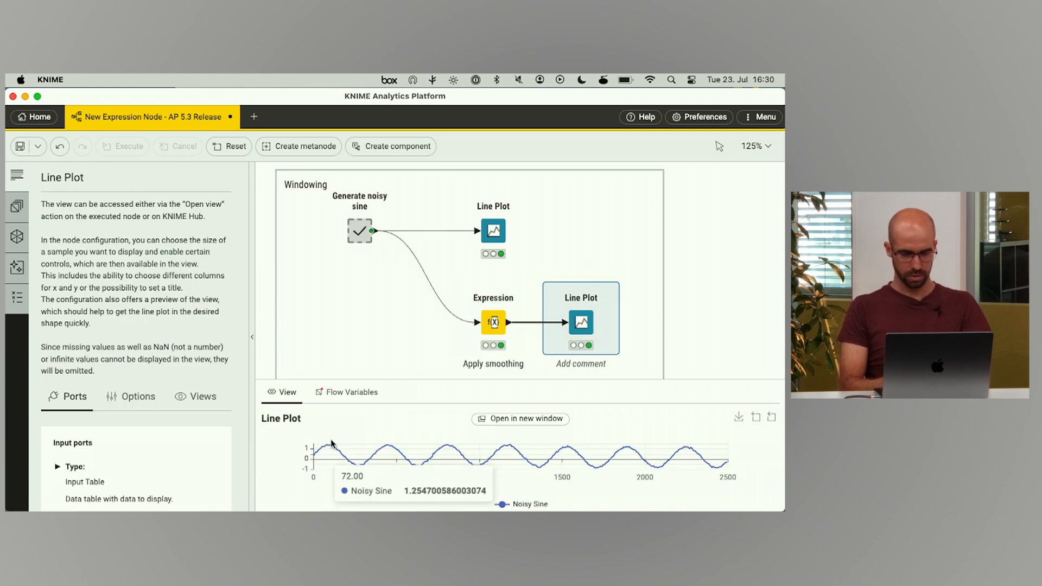
click(488, 232)
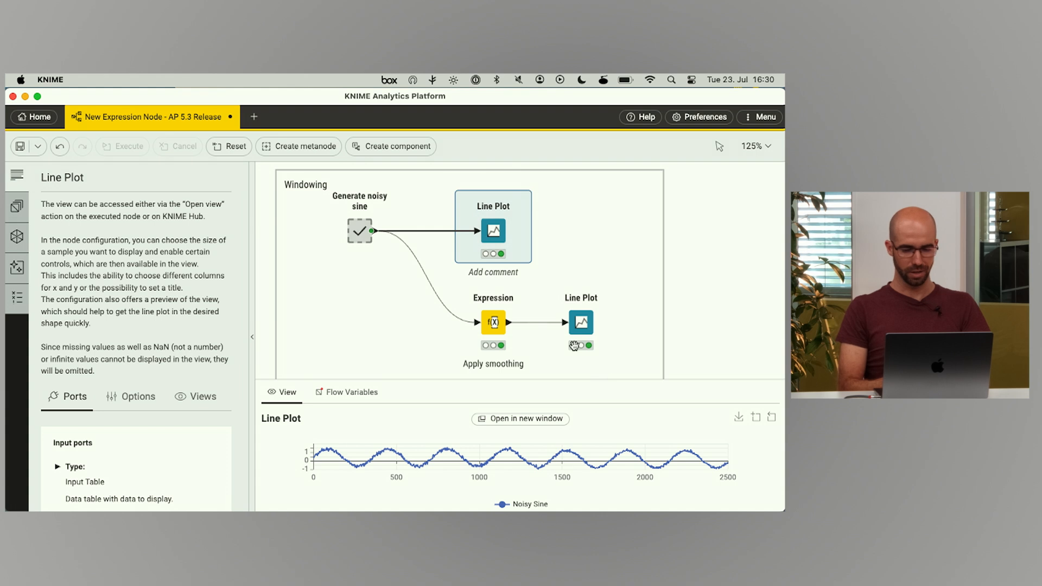
click(579, 324)
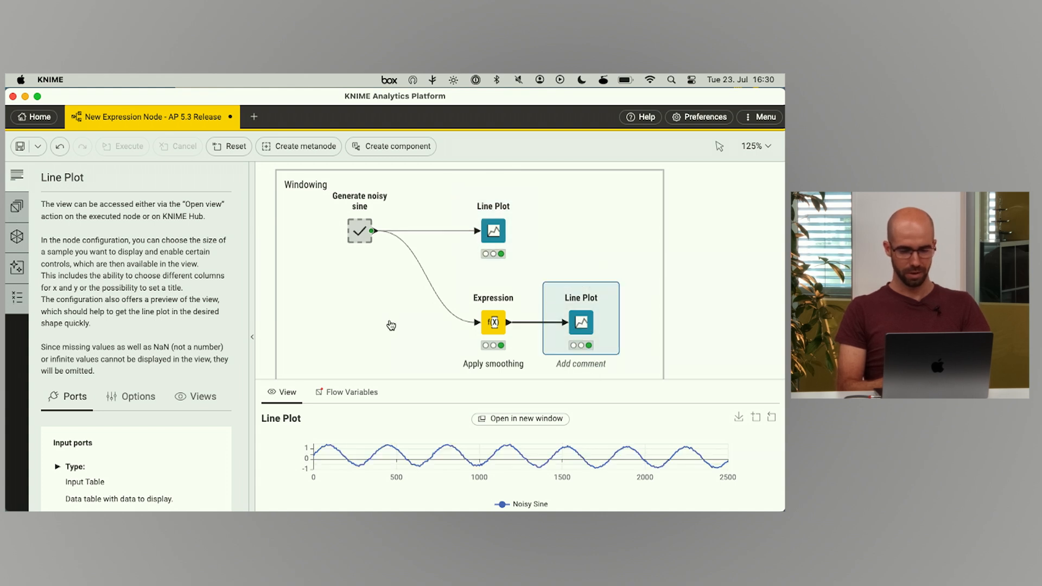
- Read the Expression node's description, from data access and operators through column aggregations to AI expression assistance
click(492, 322)
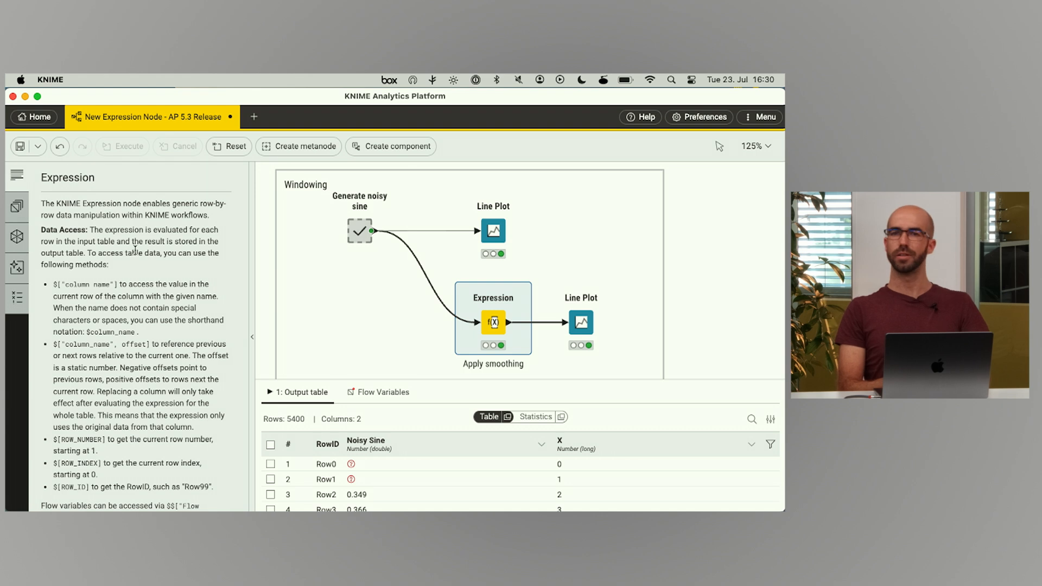
scroll(134, 250, down, 5)
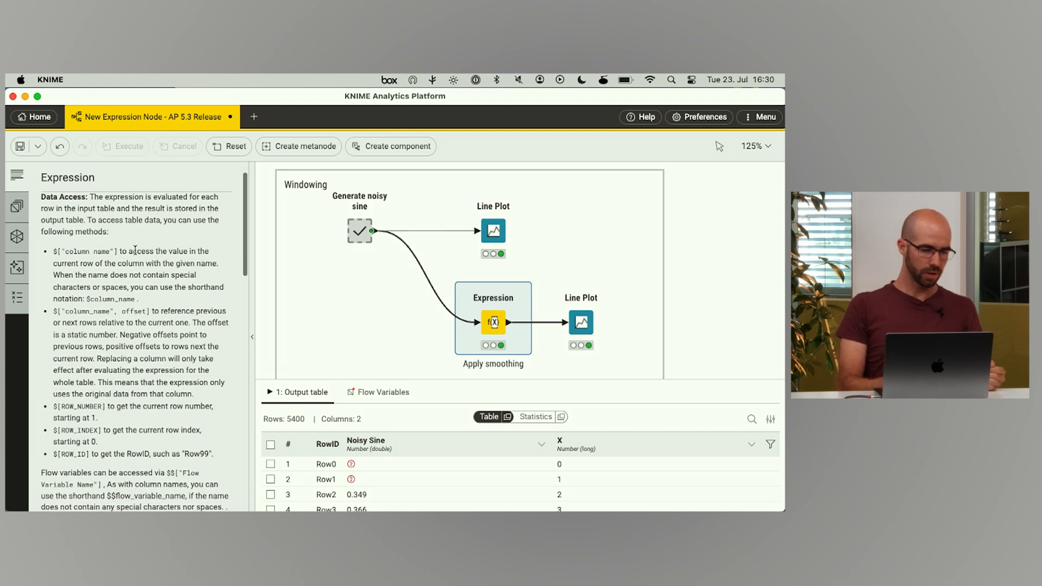
scroll(129, 277, down, 7)
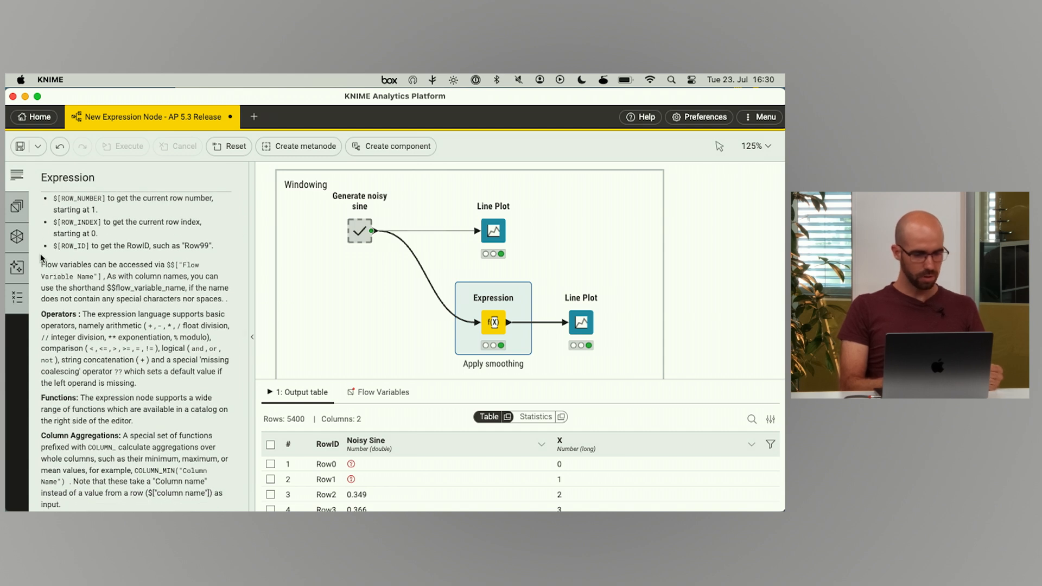
scroll(136, 315, down, 4)
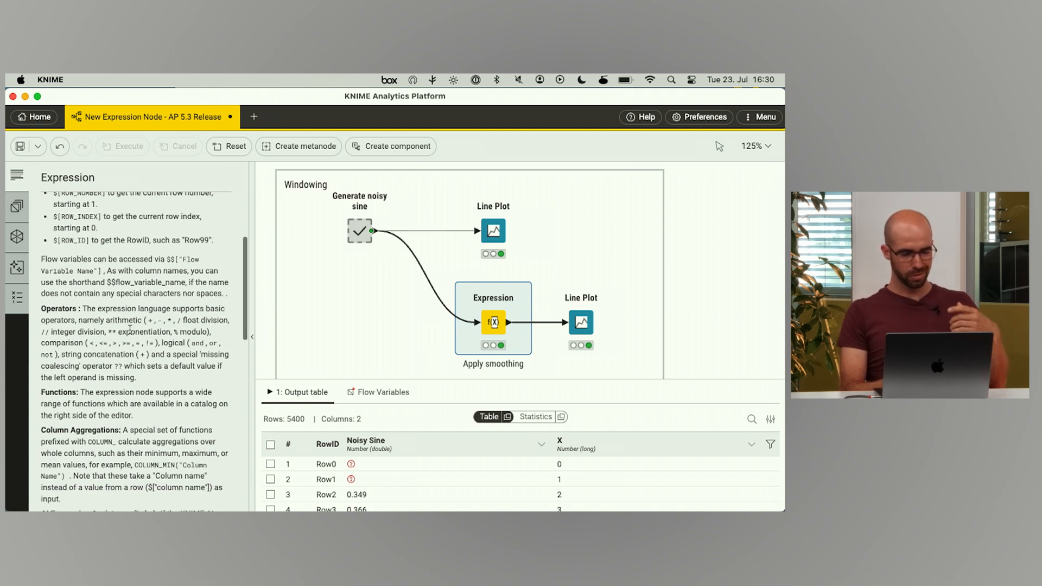
scroll(131, 330, down, 1)
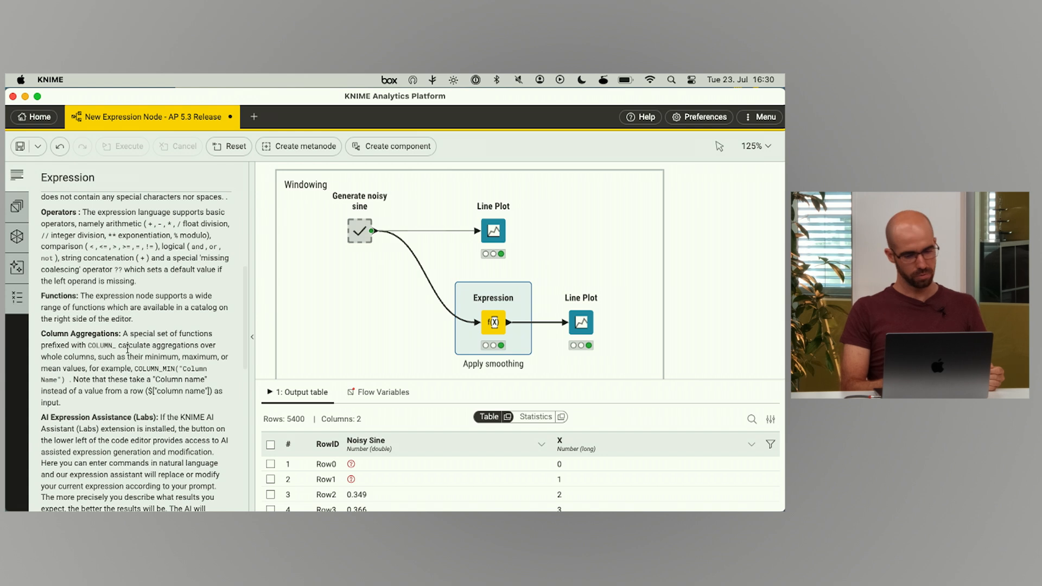
scroll(141, 357, down, 4)
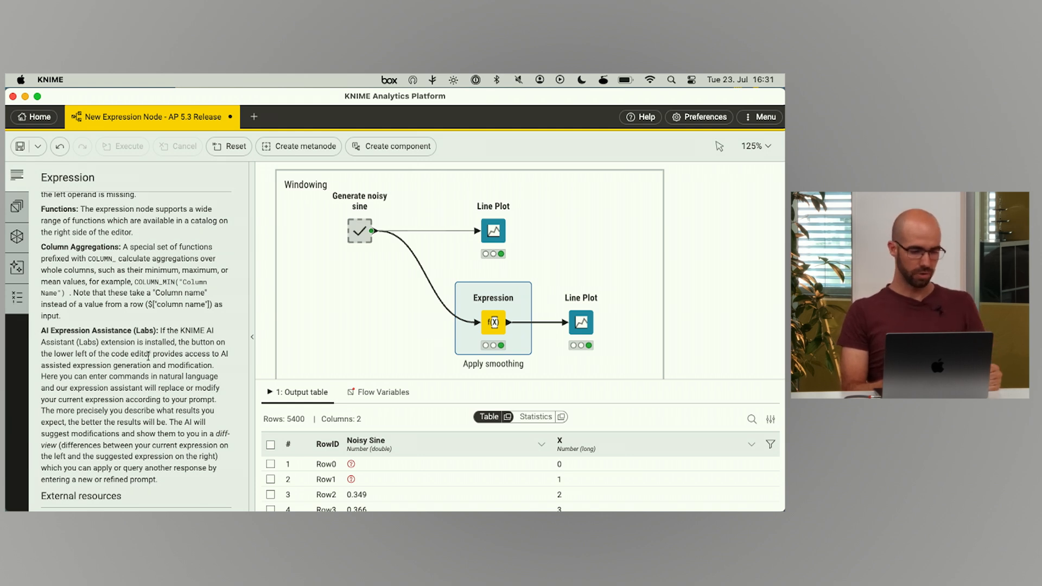
scroll(148, 357, down, 3)
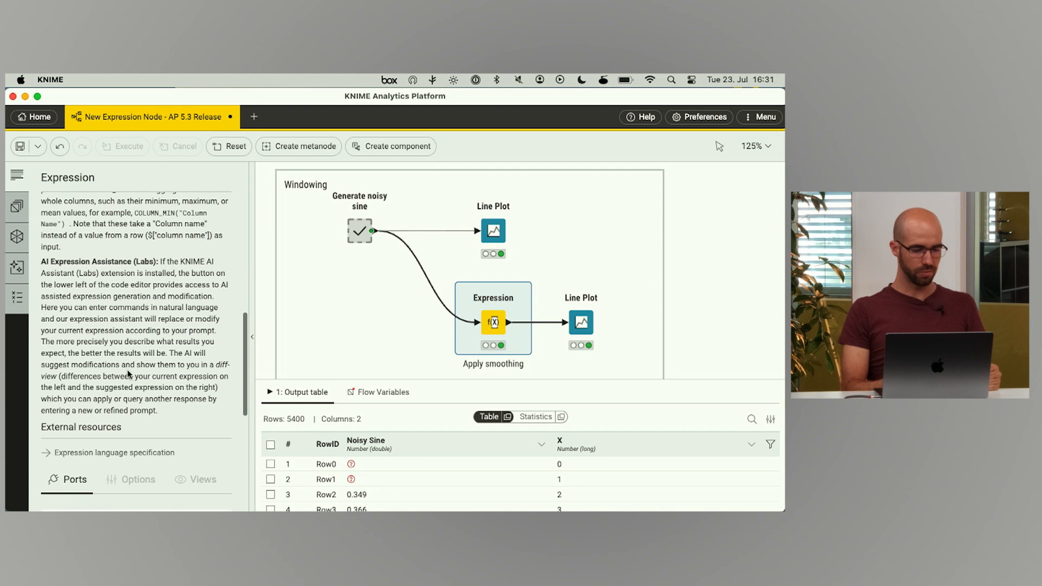
- Open the linked Expression language specification in Chrome and look through the guide up to its Expression Language section
click(98, 454)
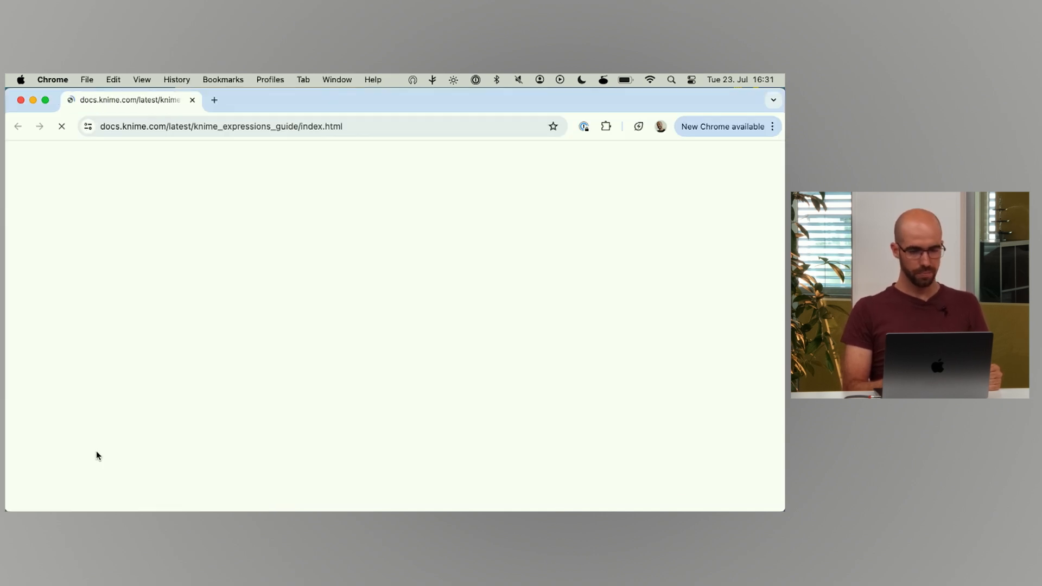
scroll(336, 376, down, 1)
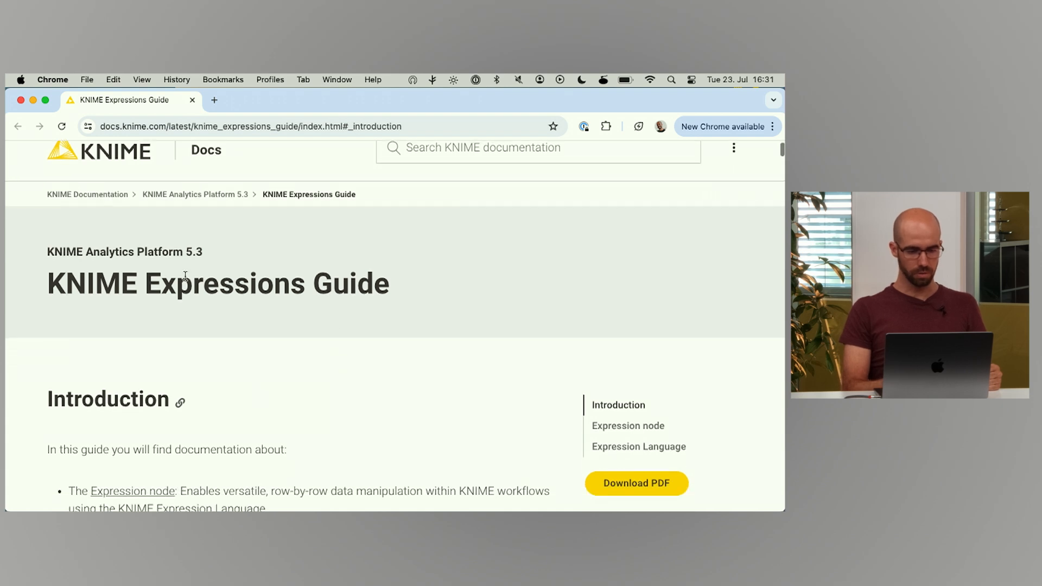
scroll(392, 409, down, 15)
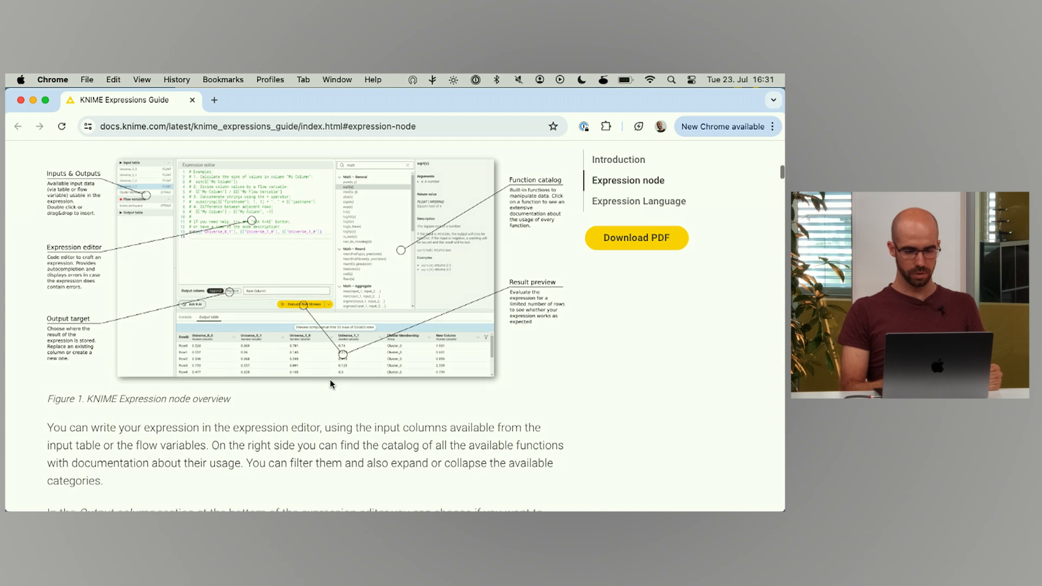
scroll(330, 379, down, 10)
scroll(330, 379, down, 7)
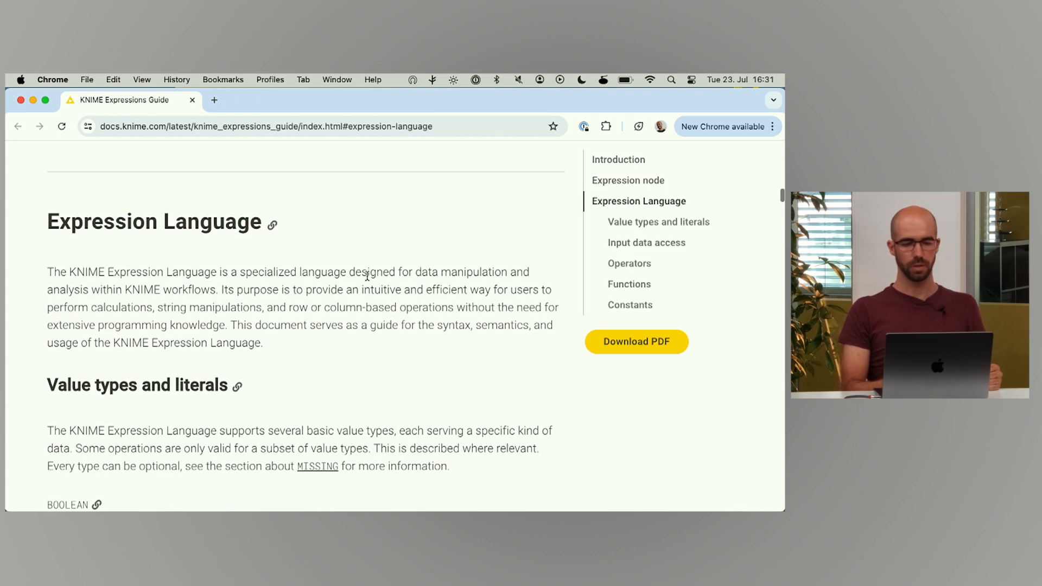